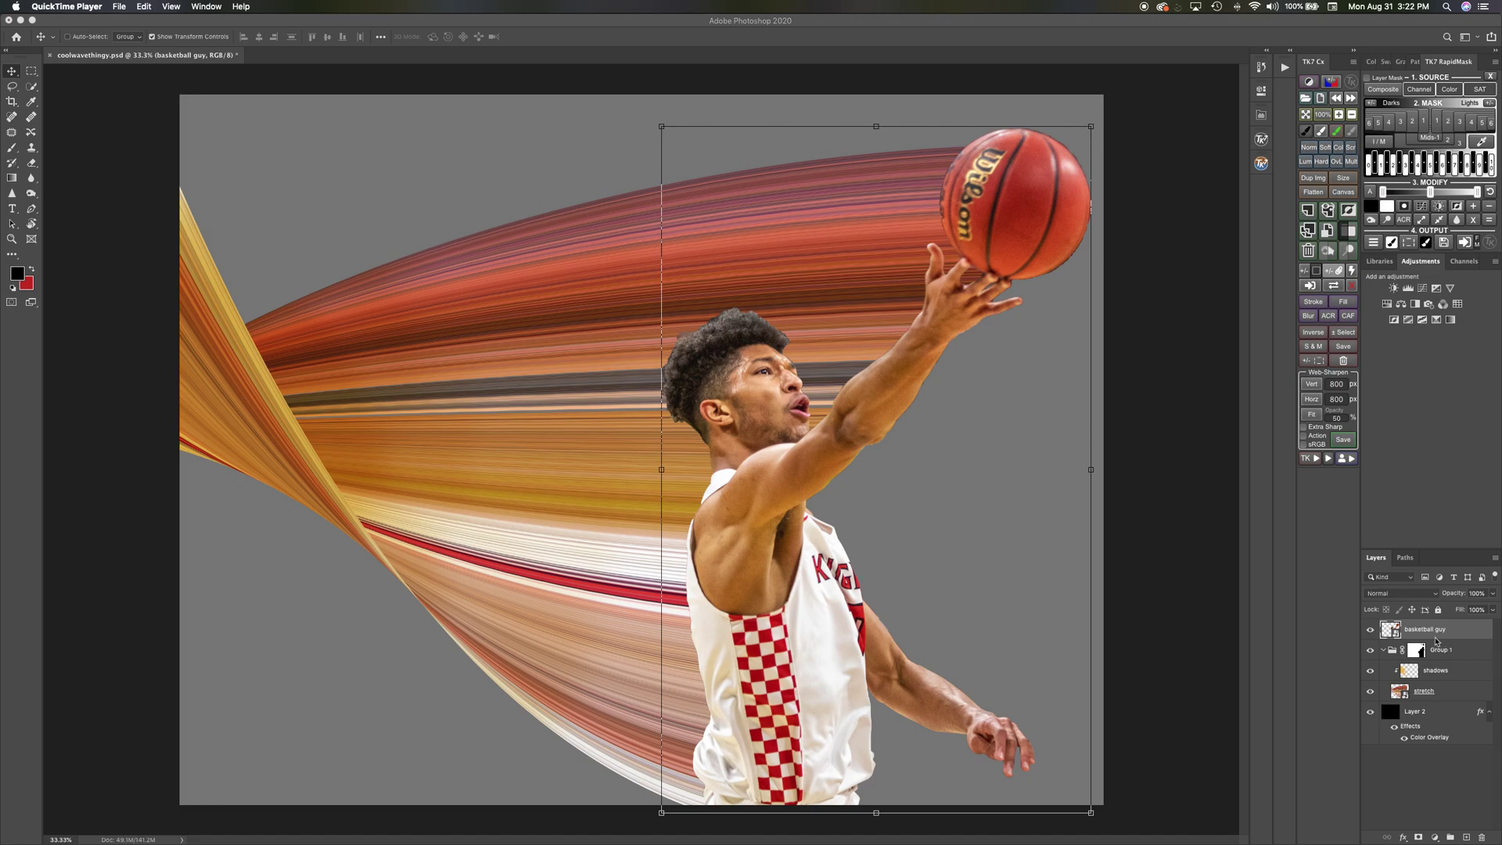
- Hide Group 1 and move the basketball player to the canvas's left side
{"action": "left_click", "coordinate": [1372, 651]}
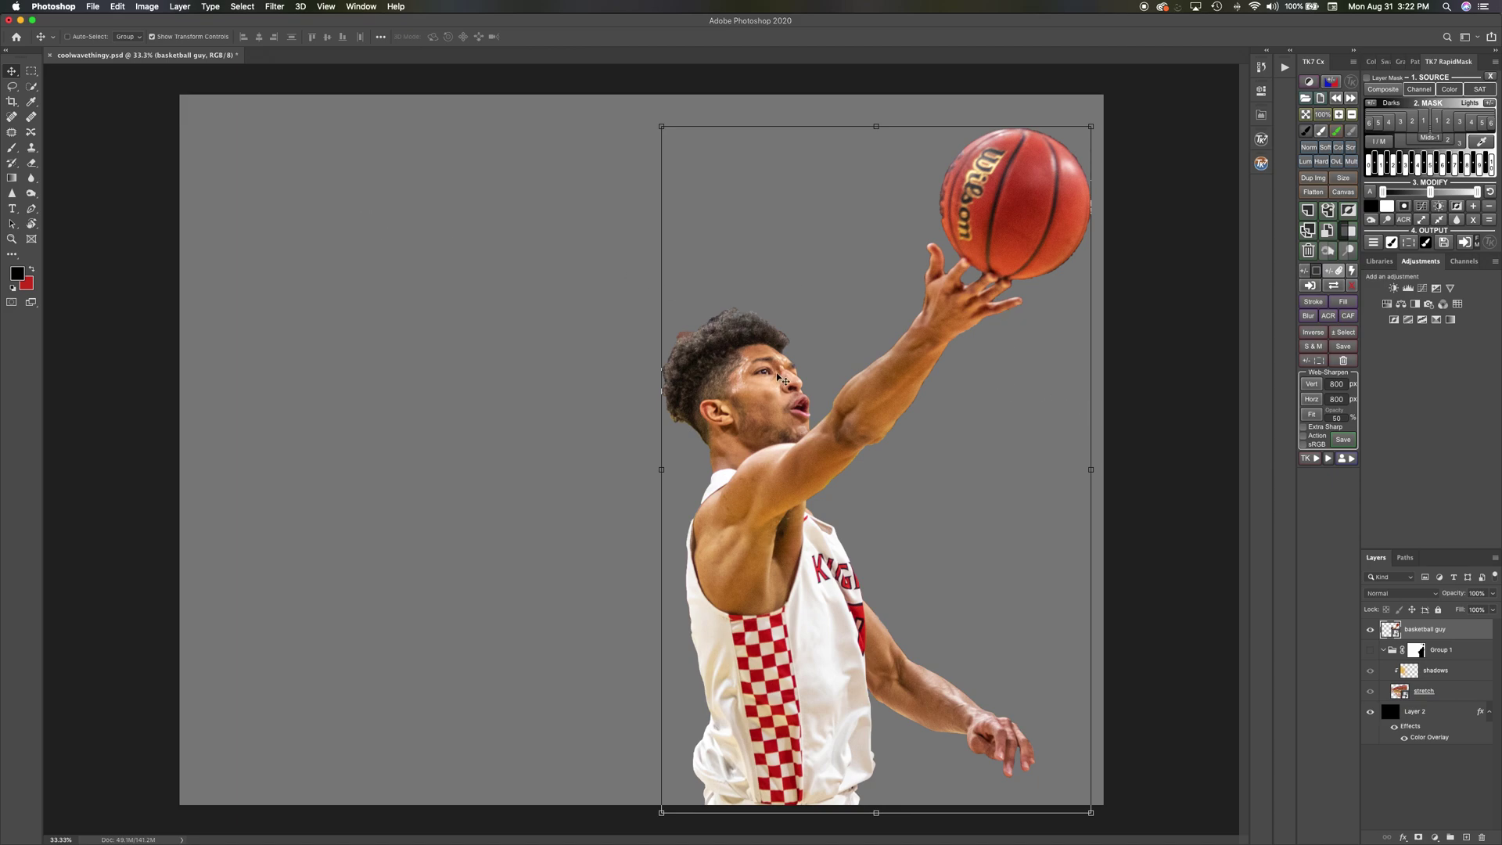
{"action": "left_click_drag", "start_coordinate": [780, 380], "coordinate": [356, 384]}
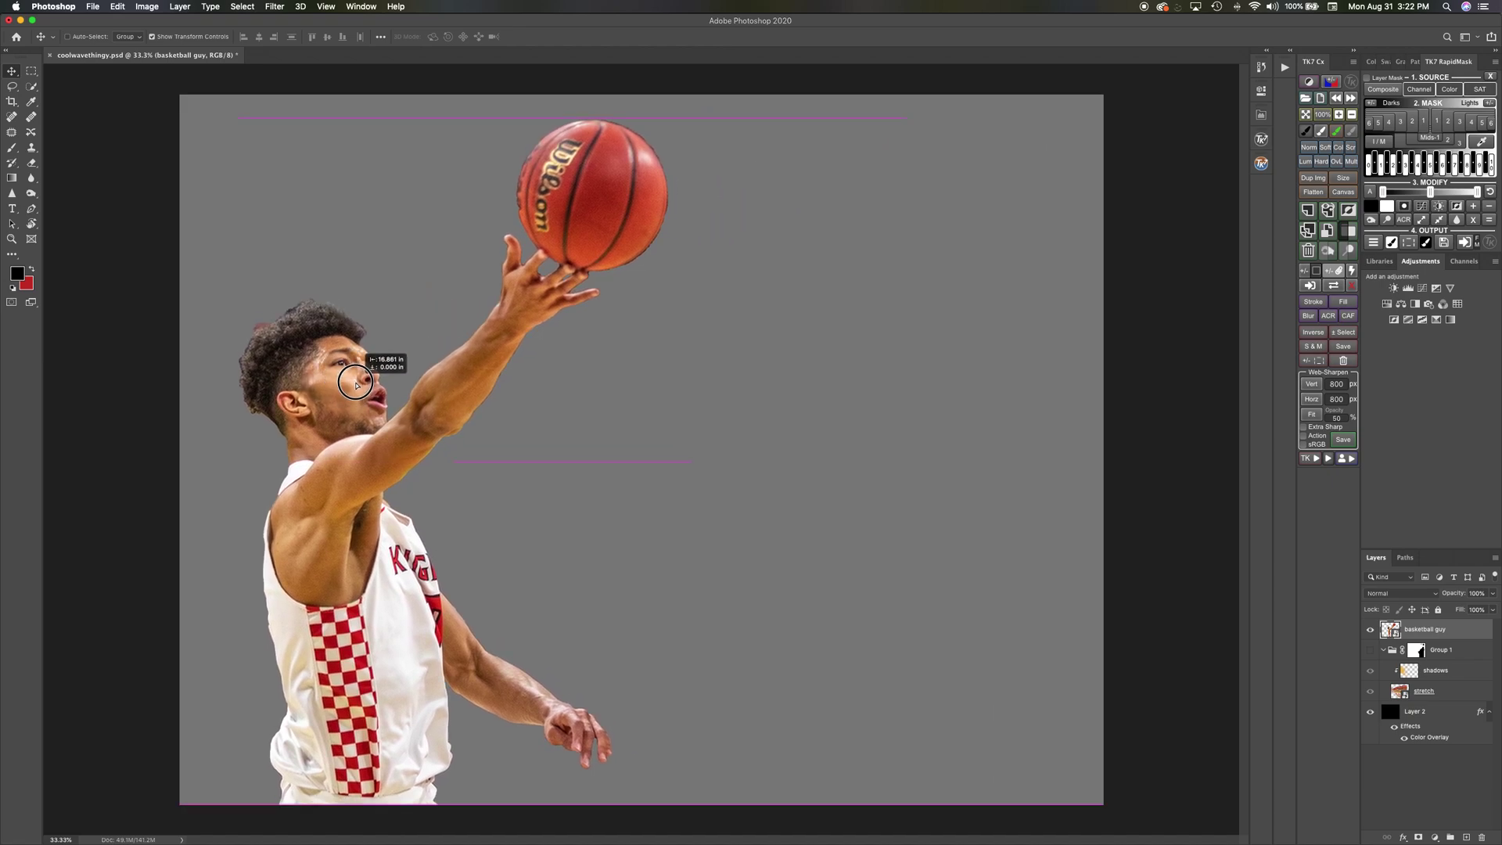
{"action": "left_click_drag", "start_coordinate": [356, 384], "coordinate": [773, 383]}
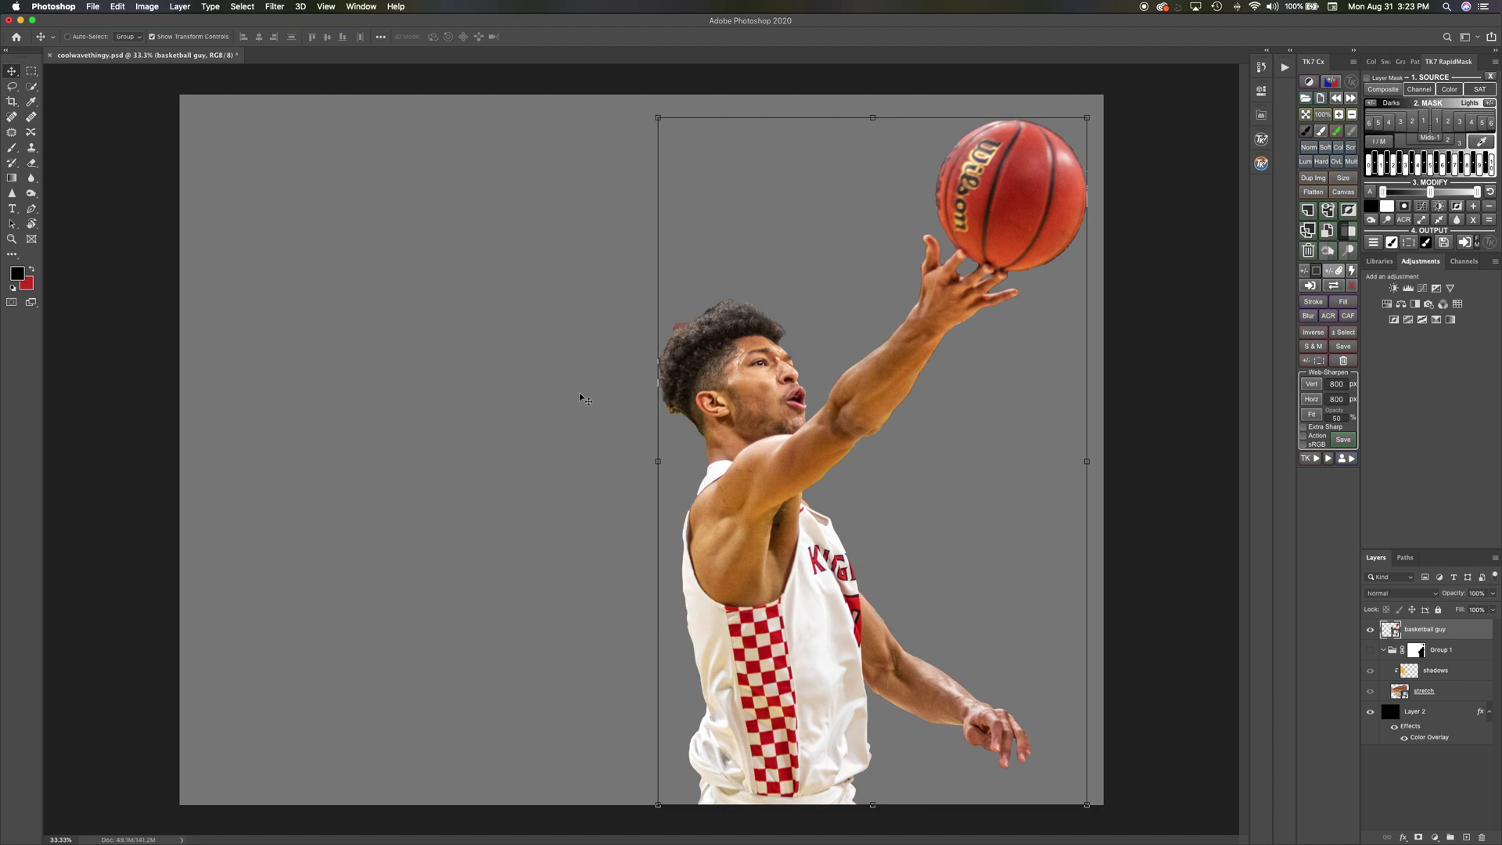
{"action": "left_click_drag", "start_coordinate": [710, 424], "coordinate": [318, 393]}
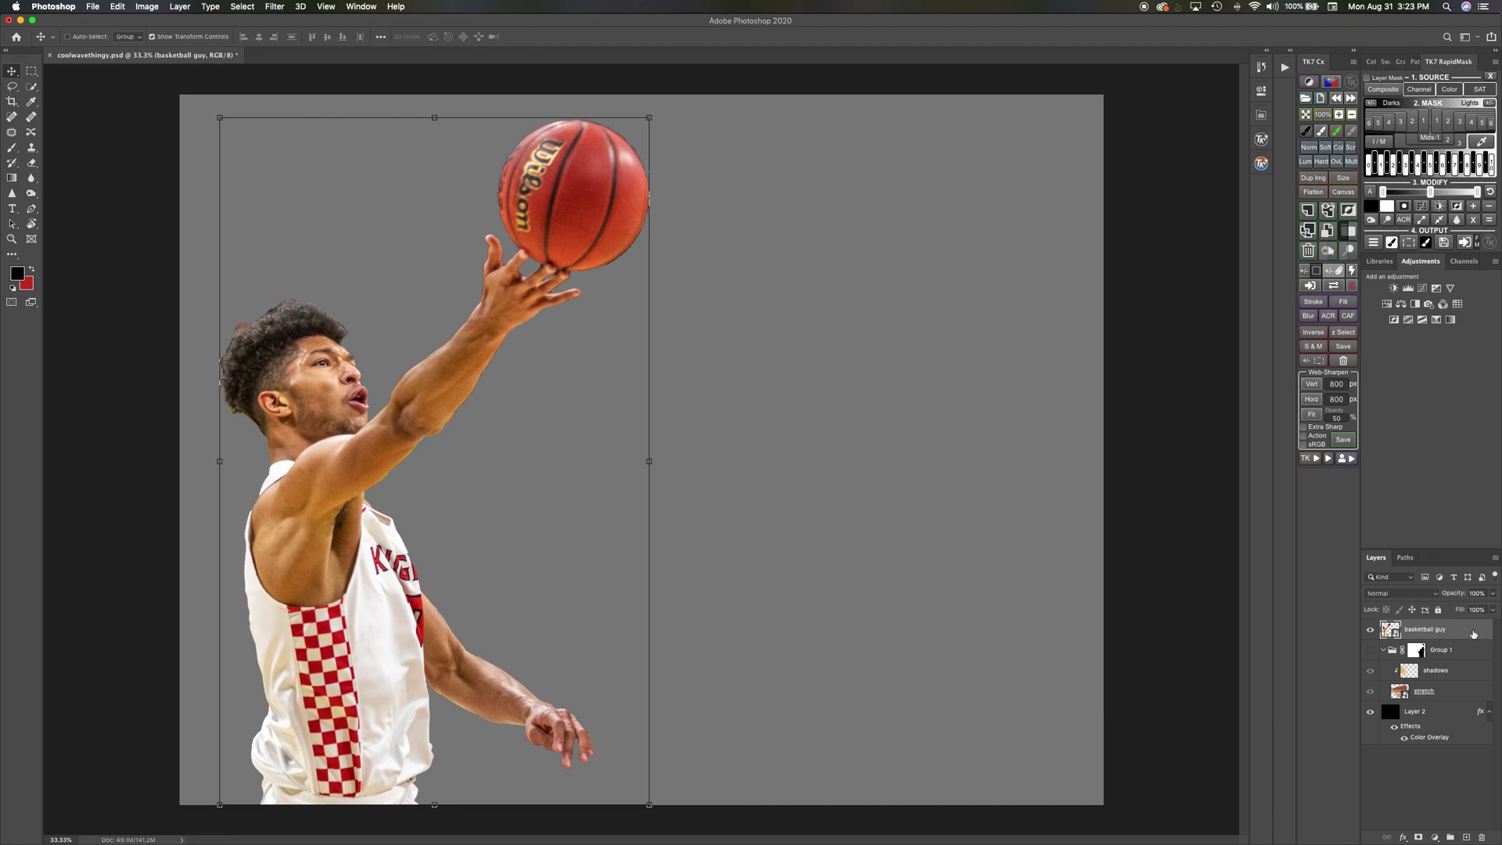
- Duplicate the basketball guy layer and rasterize the duplicate
{"action": "key", "text": "super+j"}
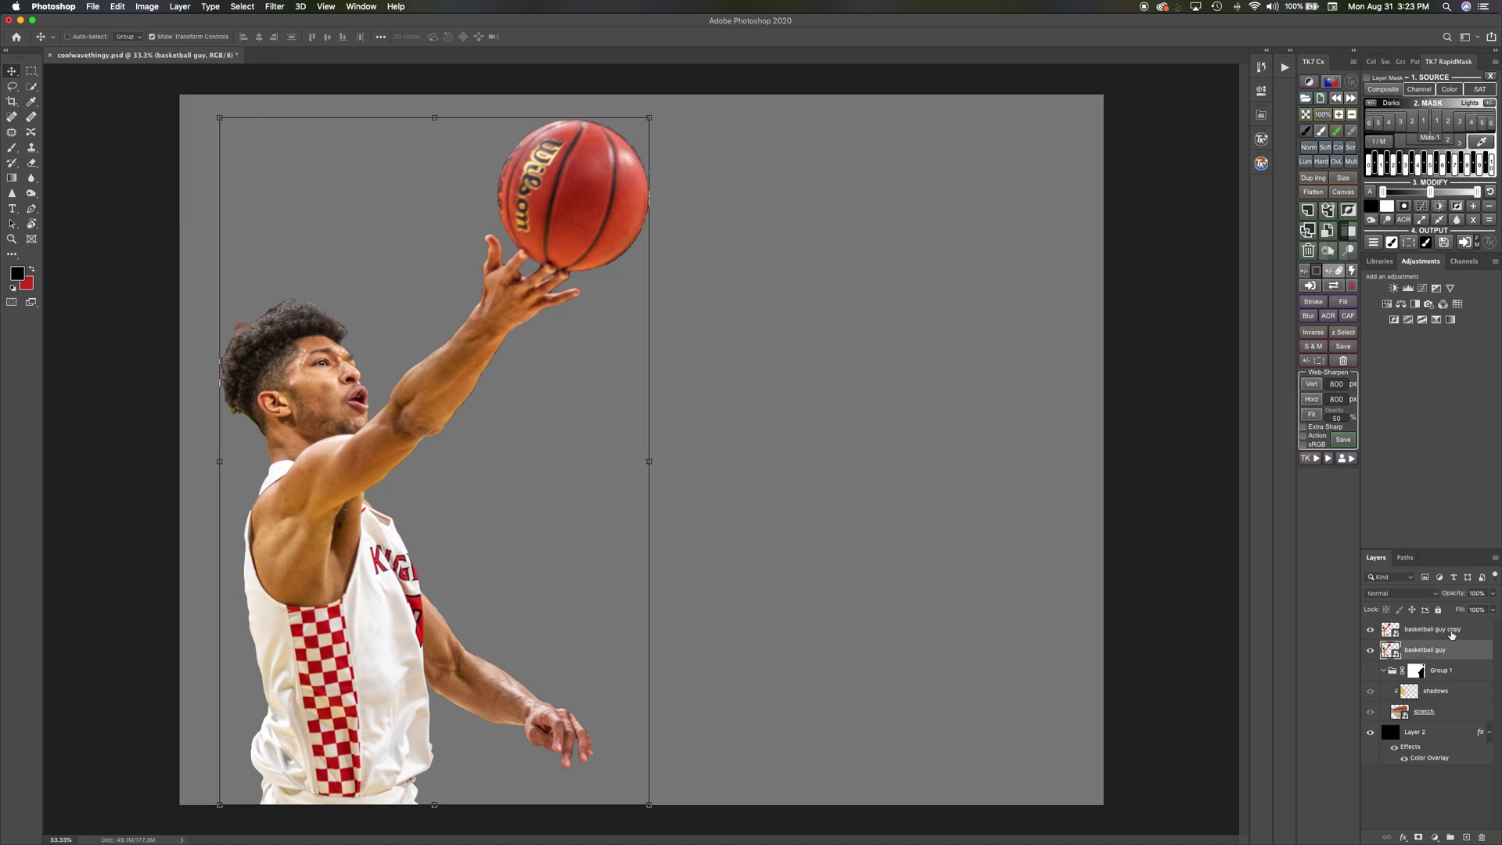
{"action": "right_click", "coordinate": [1451, 632]}
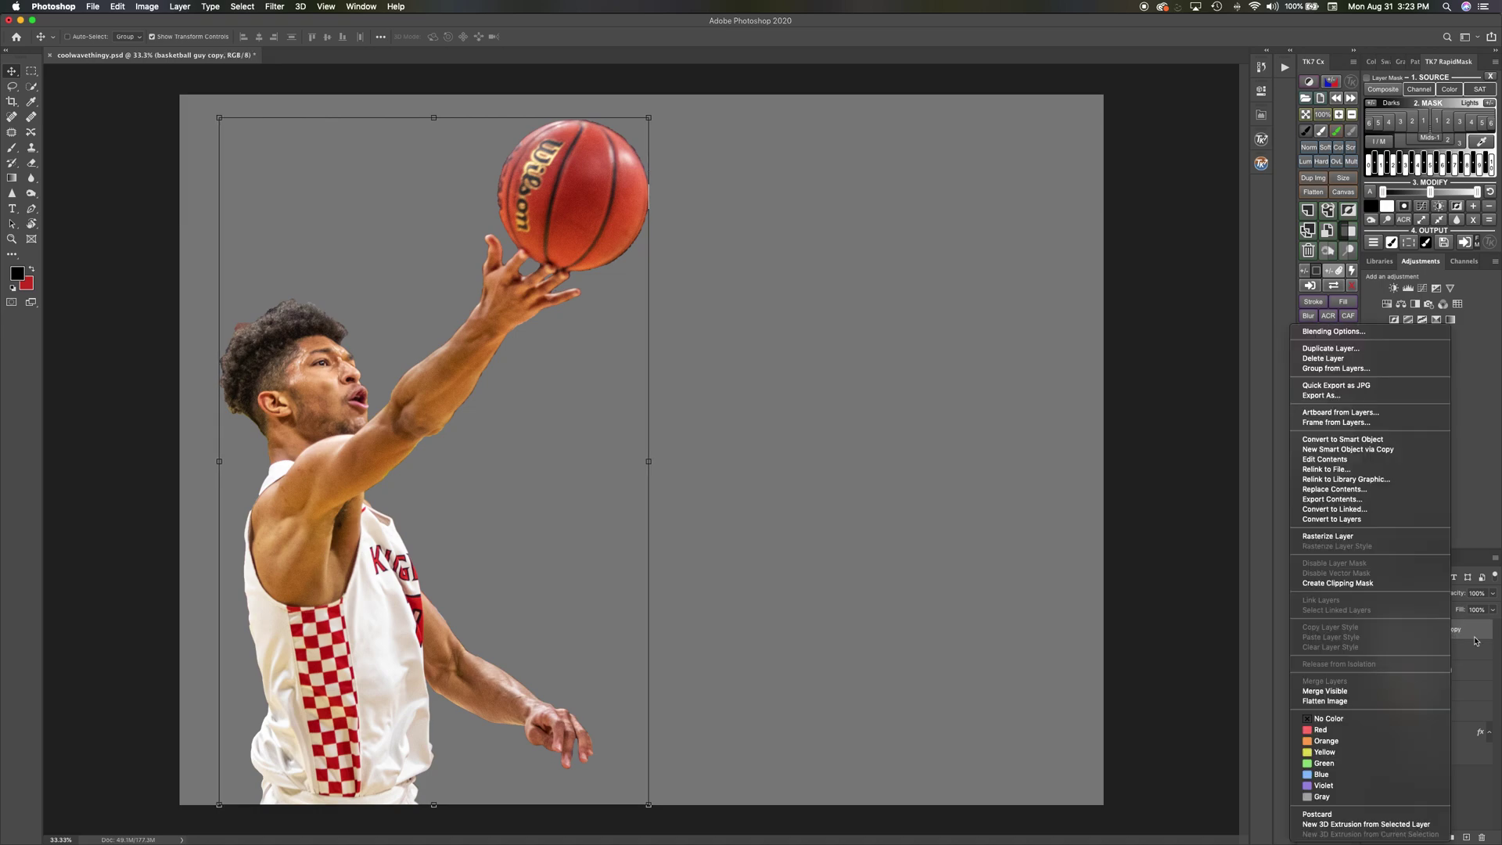
{"action": "left_click", "coordinate": [1374, 537]}
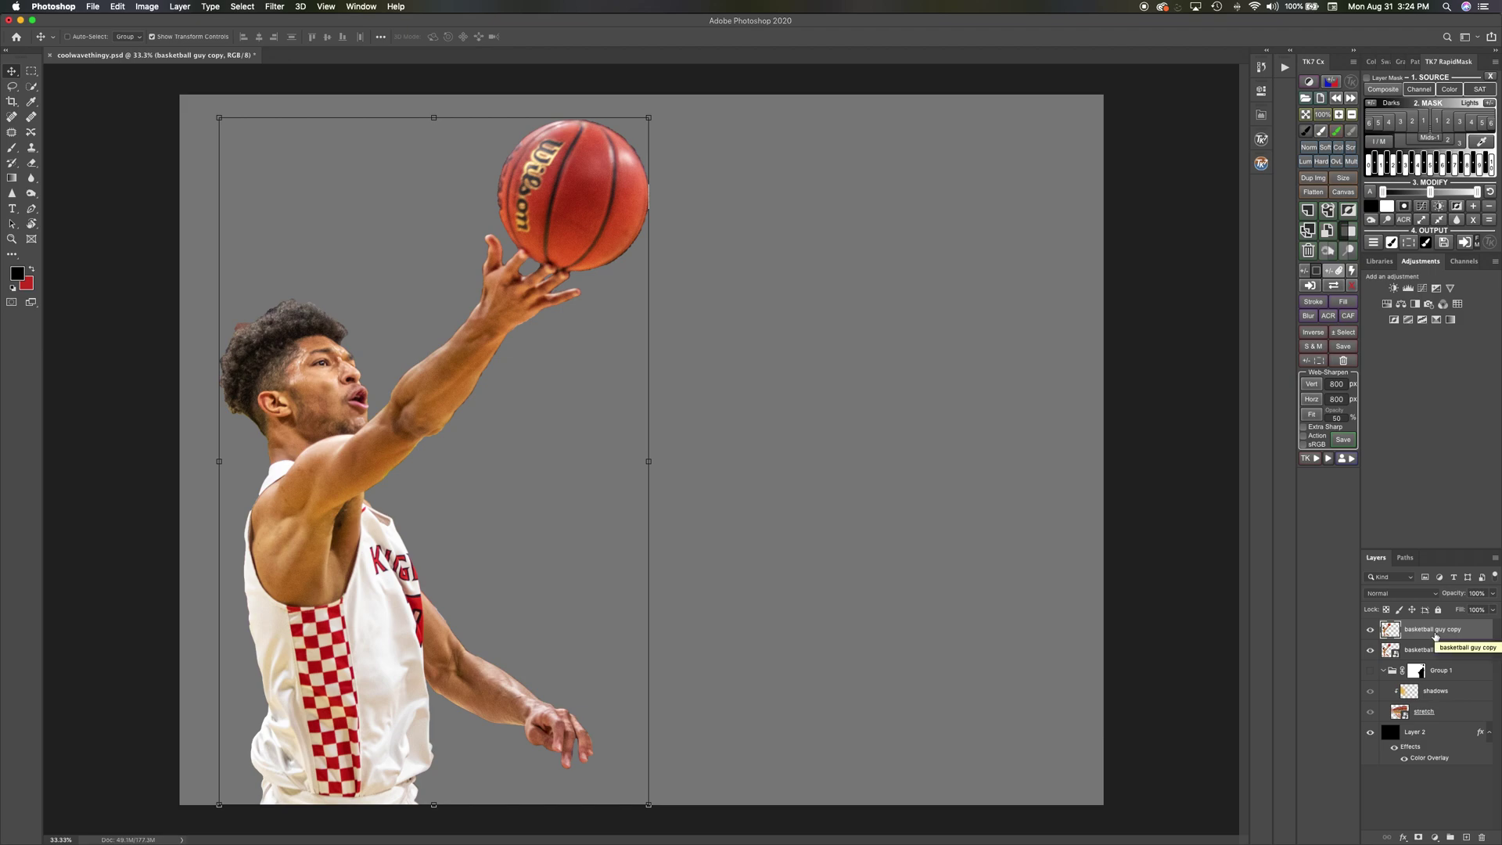
- Build a streaked trail by repeatedly duplicating the rasterized player with small leftward nudges, up to basketball guy copy 65
{"action": "key", "text": "alt+Left"}
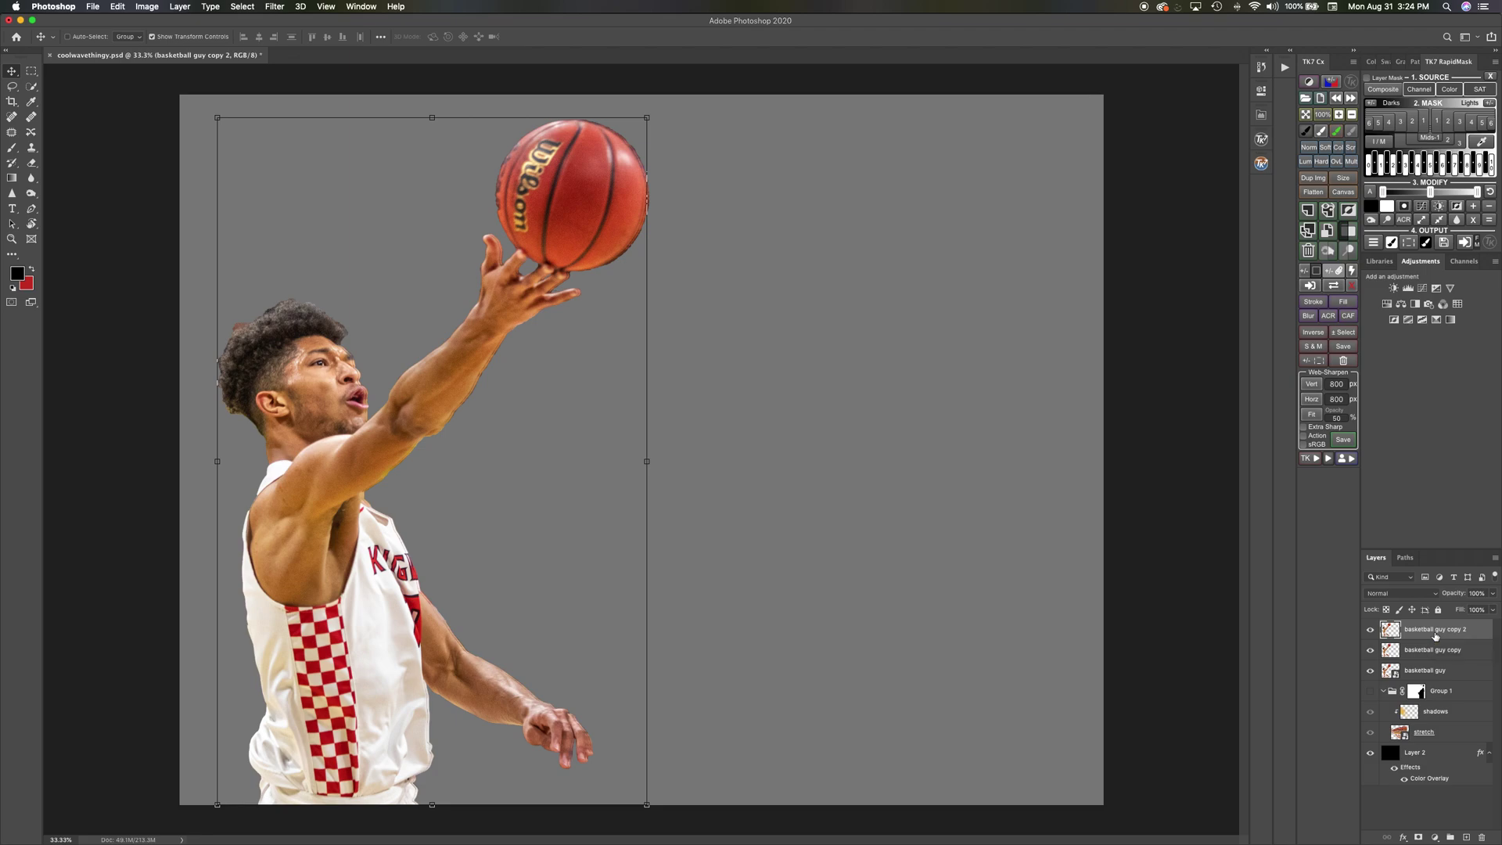
{"action": "key", "text": "alt+Left"}
{"action": "key", "text": "alt+Left"}
{"action": "key", "text": "alt+Left"}
{"action": "key", "text": "alt+Left"}
{"action": "key", "text": "alt+Left"}
{"action": "key", "text": "alt+Left"}
{"action": "key", "text": "alt+Left"}
{"action": "key", "text": "alt+Left"}
{"action": "key", "text": "alt+Left"}
{"action": "key", "text": "alt+Left"}
{"action": "key", "text": "alt+Left"}
{"action": "key", "text": "alt+Left"}
{"action": "key", "text": "alt+Left"}
{"action": "key", "text": "alt+Left"}
{"action": "key", "text": "alt+Left"}
{"action": "key", "text": "alt+Left"}
{"action": "key", "text": "alt+Left"}
{"action": "key", "text": "alt+Left"}
{"action": "key", "text": "alt+Left"}
{"action": "key", "text": "alt+Left"}
{"action": "key", "text": "alt+Left"}
{"action": "key", "text": "alt+Left"}
{"action": "key", "text": "alt+Left"}
{"action": "key", "text": "alt+Left"}
{"action": "key", "text": "alt+Left"}
{"action": "key", "text": "alt+Left"}
{"action": "key", "text": "alt+Left"}
{"action": "key", "text": "alt+Left"}
{"action": "key", "text": "alt+Left"}
{"action": "key", "text": "alt+Left"}
{"action": "key", "text": "alt+Left"}
{"action": "key", "text": "alt+Left"}
{"action": "key", "text": "alt+Left"}
{"action": "key", "text": "alt+Left"}
{"action": "key", "text": "alt+Left"}
{"action": "key", "text": "alt+Left"}
{"action": "key", "text": "alt+Left"}
{"action": "key", "text": "alt+Left"}
{"action": "key", "text": "alt+Left"}
{"action": "key", "text": "alt+Left"}
{"action": "key", "text": "alt+Left"}
{"action": "key", "text": "alt+Left"}
{"action": "key", "text": "alt+Left"}
{"action": "key", "text": "alt+Left"}
{"action": "key", "text": "alt+Left"}
{"action": "key", "text": "alt+Left"}
{"action": "key", "text": "alt+Left"}
{"action": "key", "text": "alt+Left"}
{"action": "key", "text": "alt+Left"}
{"action": "key", "text": "alt+Left"}
{"action": "key", "text": "alt+Left"}
{"action": "key", "text": "alt+Left"}
{"action": "key", "text": "alt+Left"}
{"action": "key", "text": "alt+Left"}
{"action": "key", "text": "alt+Left"}
{"action": "key", "text": "alt+Left"}
{"action": "key", "text": "alt+Left"}
{"action": "key", "text": "alt+Left"}
{"action": "key", "text": "alt+Left"}
{"action": "key", "text": "alt+Left"}
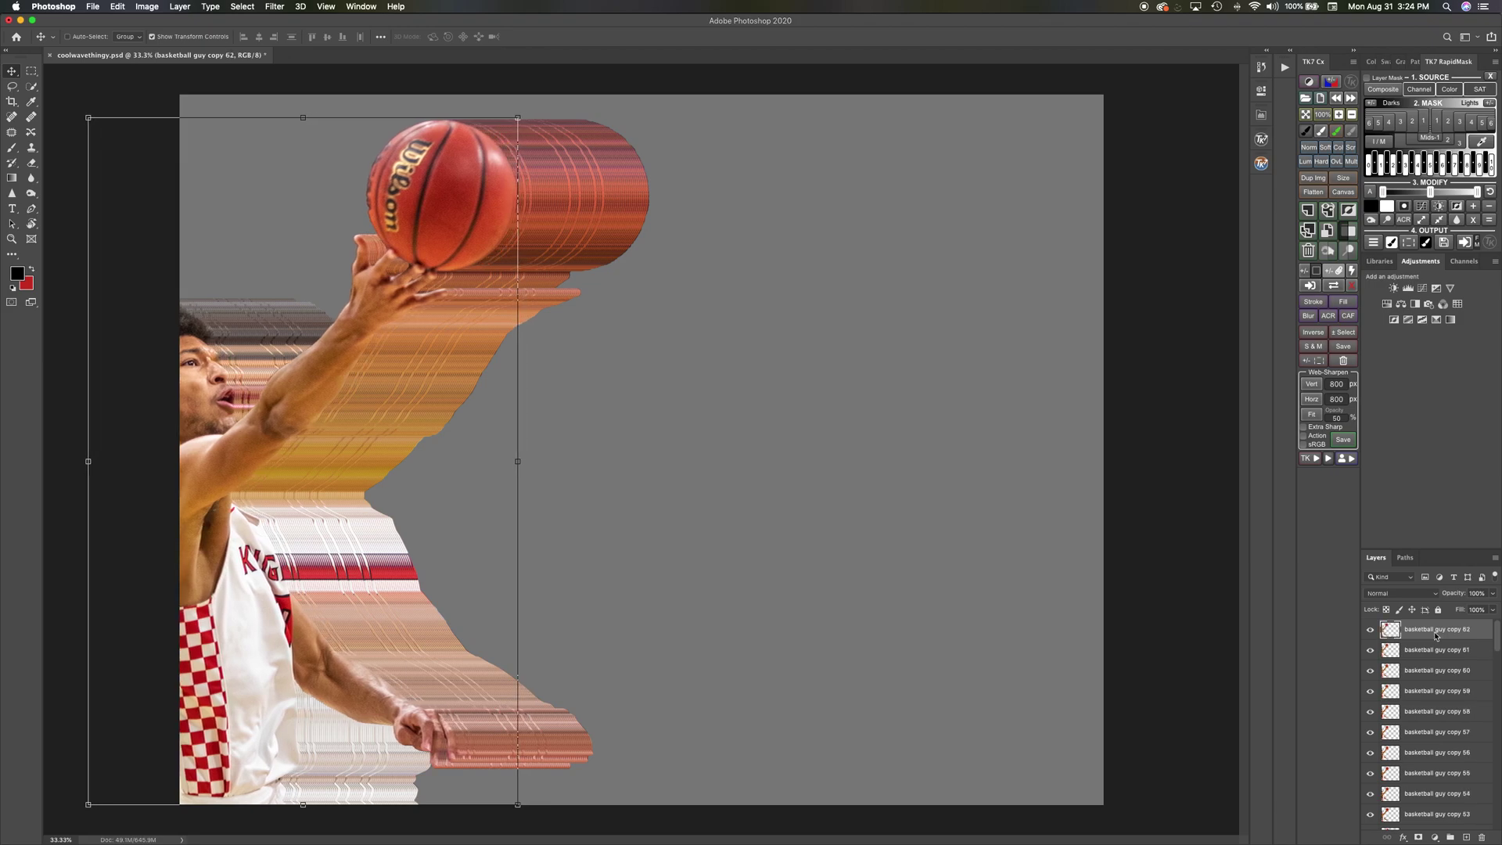
{"action": "key", "text": "alt+Left"}
{"action": "key", "text": "alt+Left"}
{"action": "key", "text": "alt+Left"}
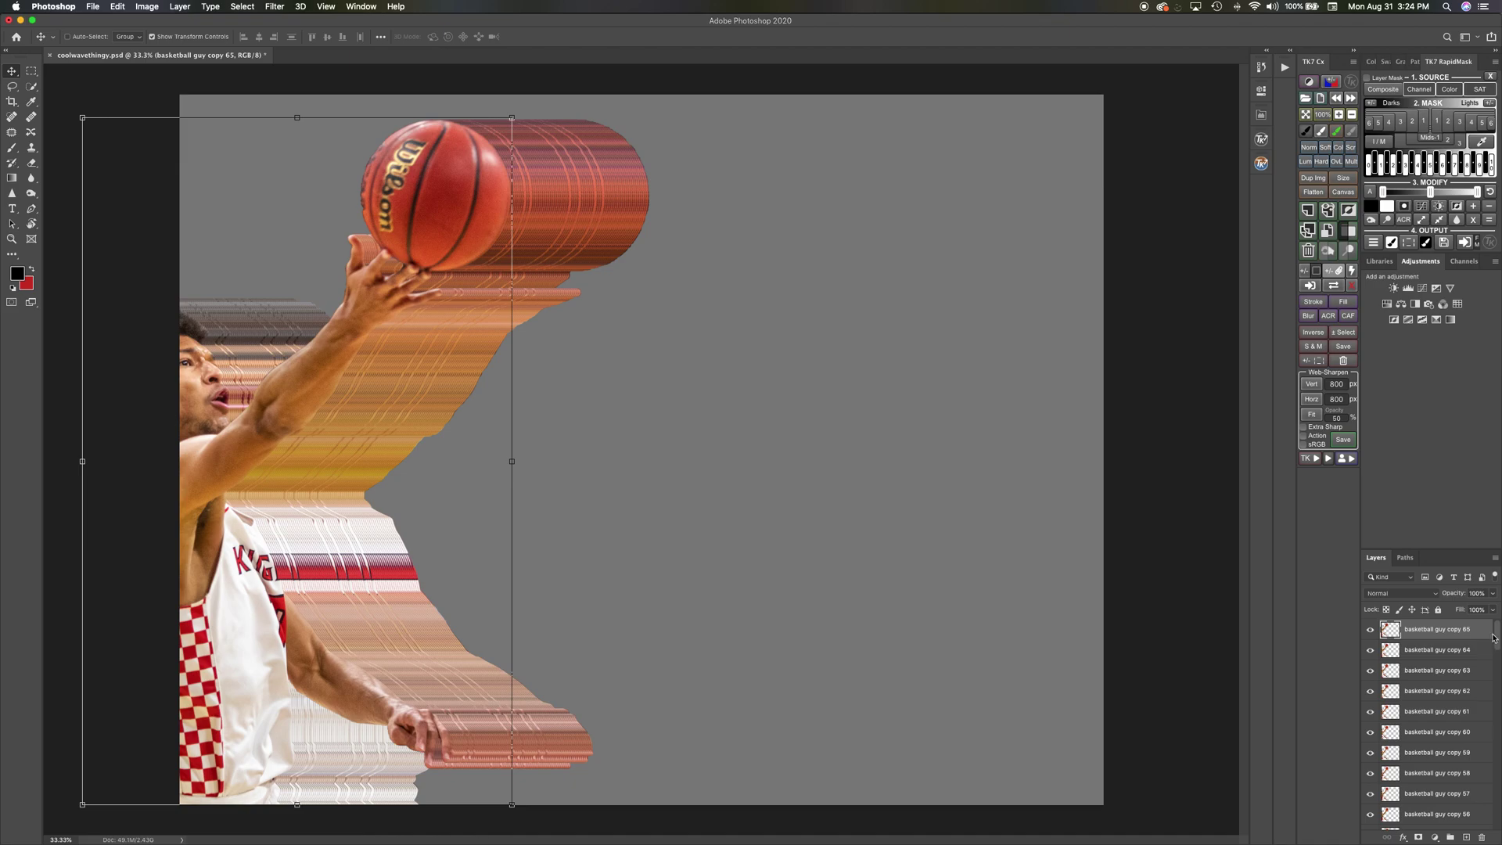
- Load the topmost copy's outline as a selection, select all layers down to basketball guy copy, and hide the original basketball guy layer
{"action": "left_click", "coordinate": [1393, 631], "text": "super"}
{"action": "scroll", "coordinate": [1463, 637], "scroll_direction": "down", "scroll_amount": 20}
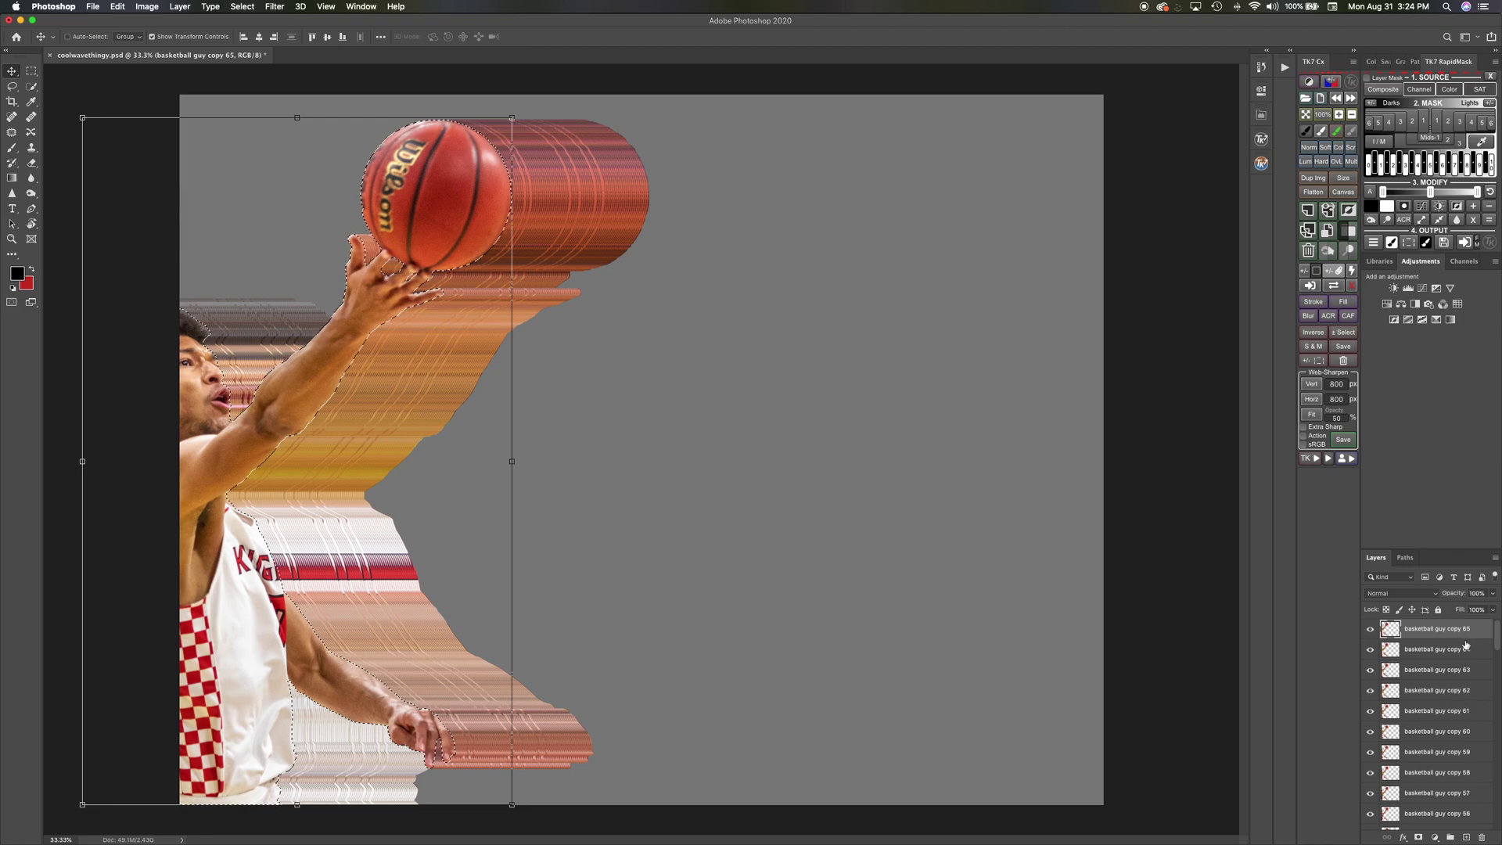
{"action": "scroll", "coordinate": [1463, 689], "scroll_direction": "down", "scroll_amount": 5}
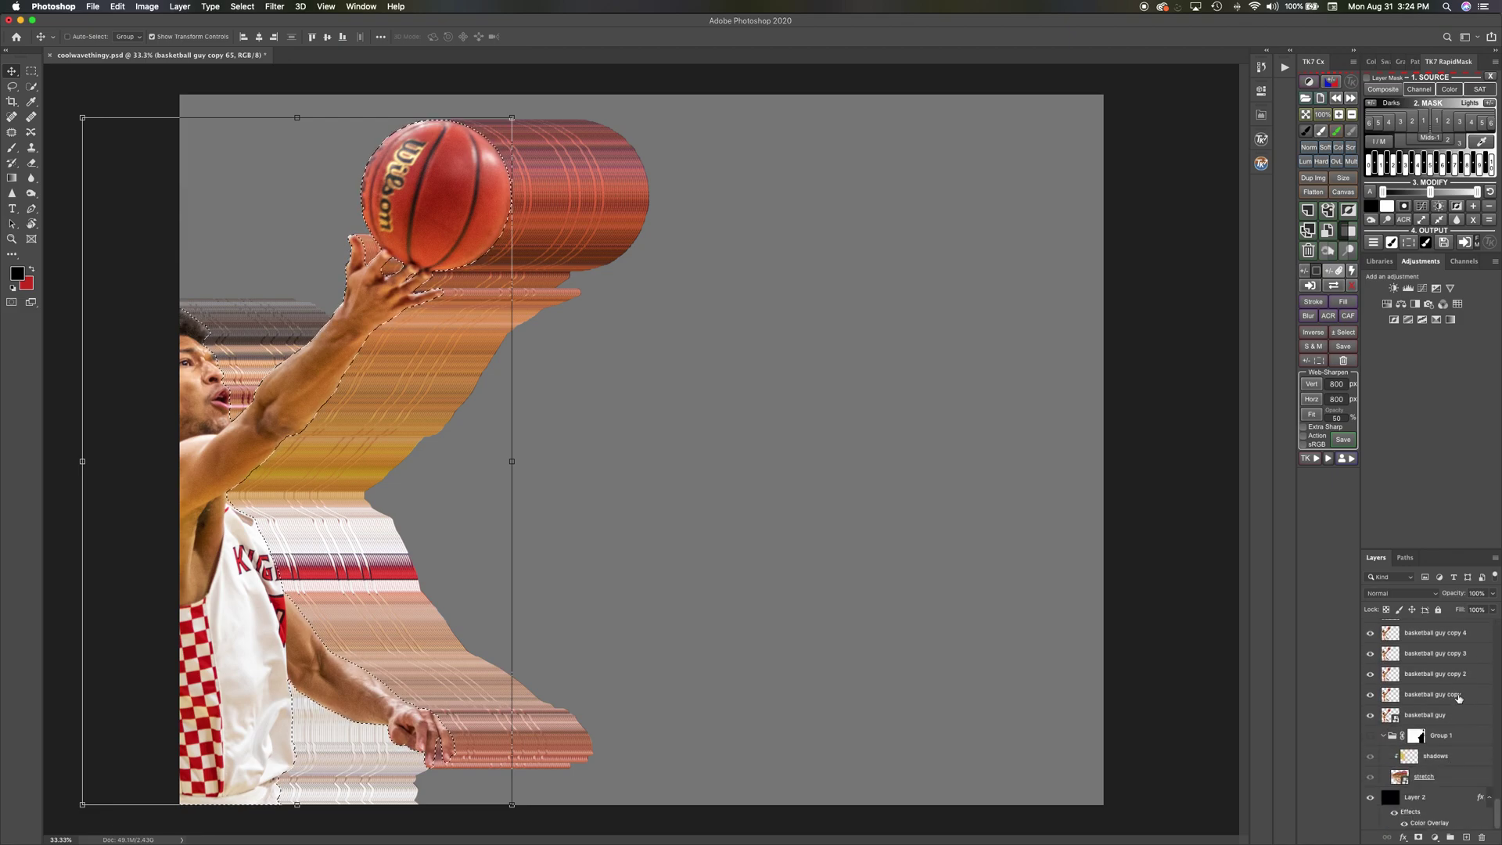
{"action": "left_click", "coordinate": [1458, 696], "text": "shift"}
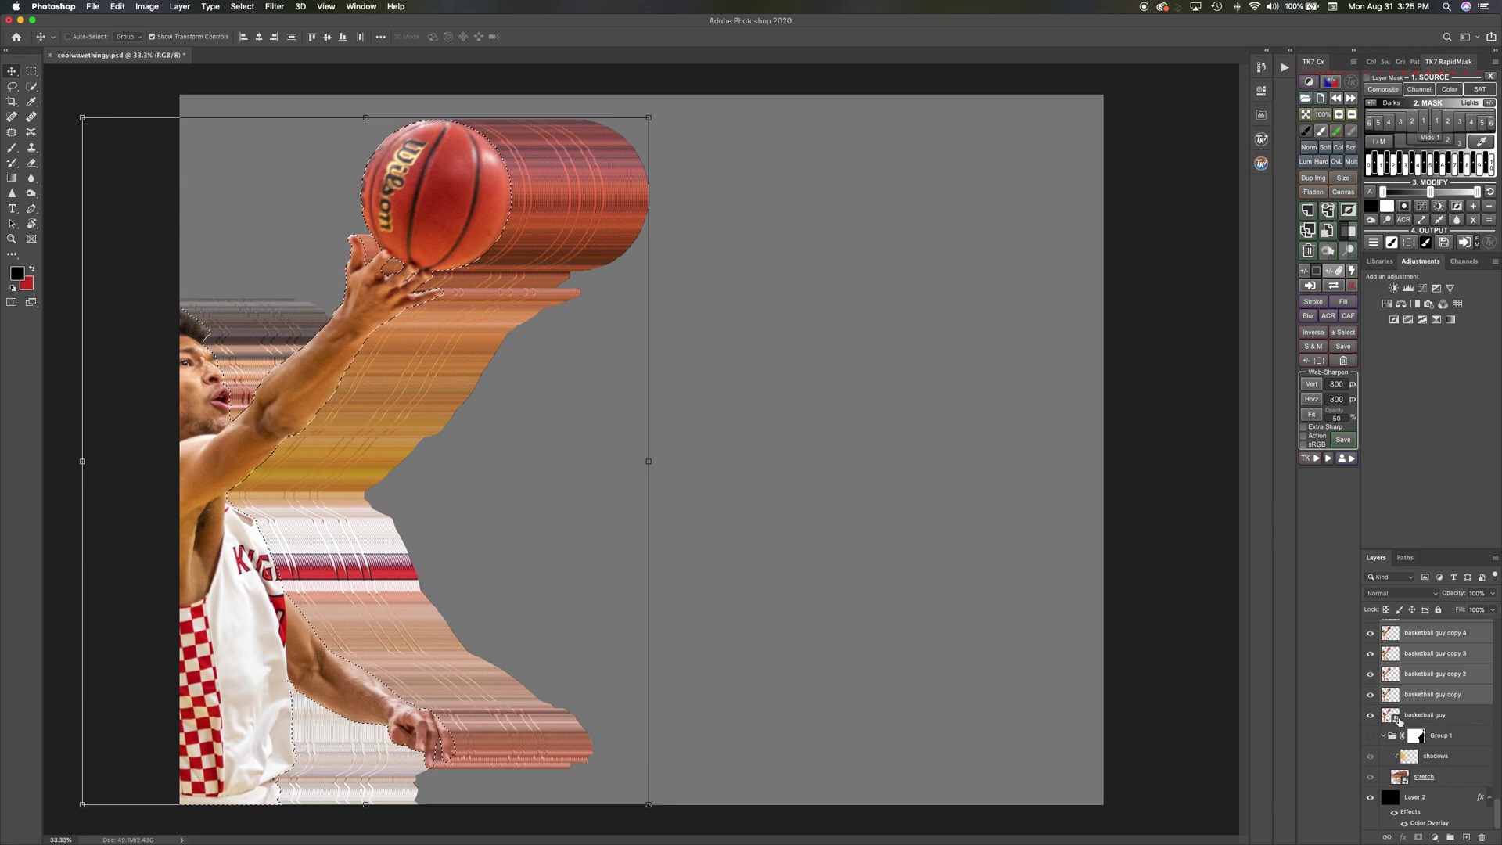
{"action": "left_click", "coordinate": [1370, 716]}
- Try merging the selected copies and deleting the outlined player from the result, and undo both operations
{"action": "right_click", "coordinate": [1433, 659]}
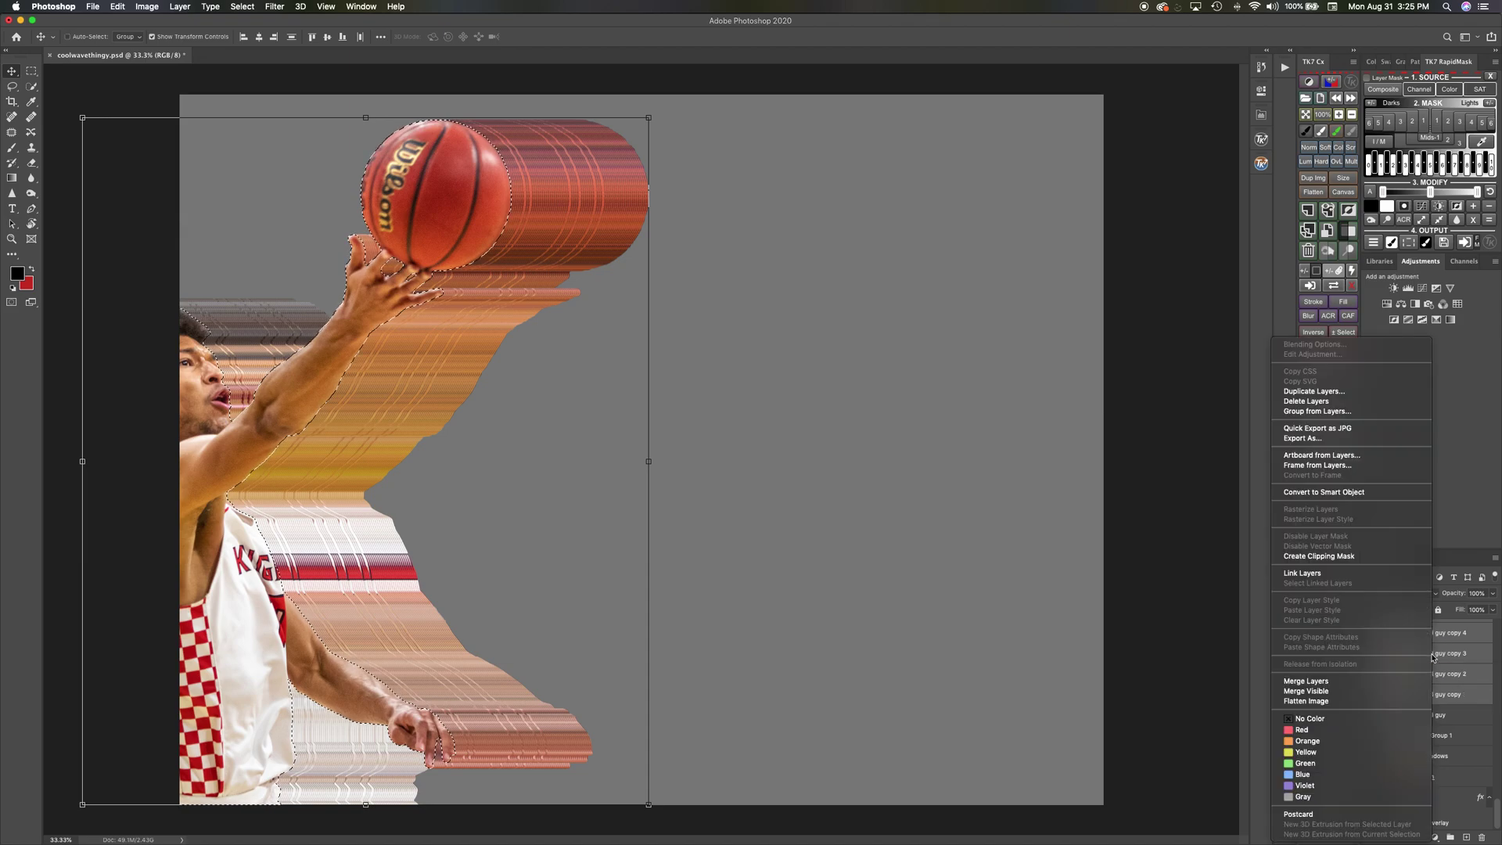
{"action": "left_click", "coordinate": [1380, 681]}
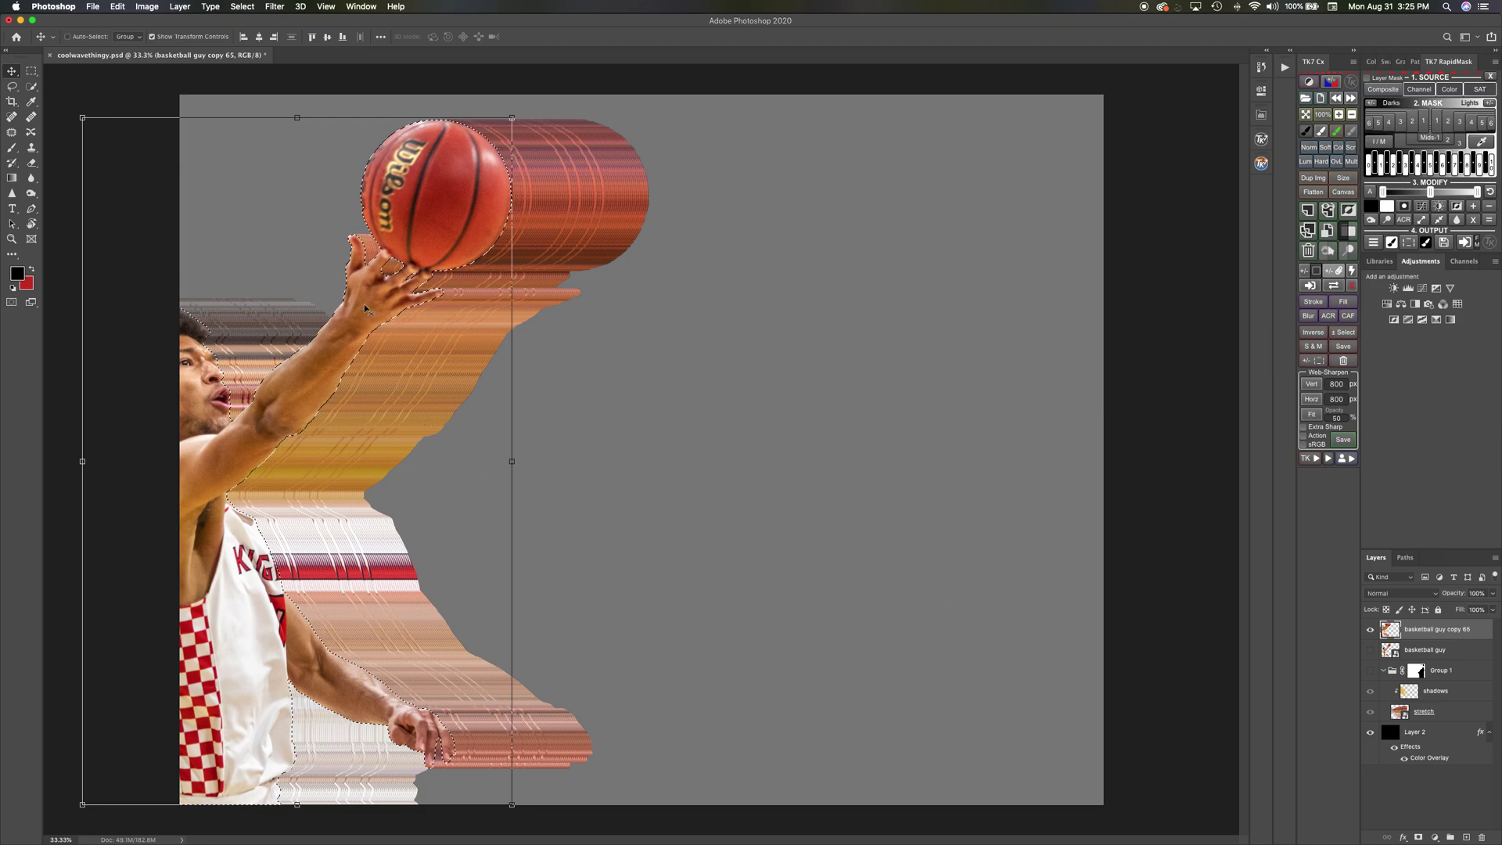
{"action": "key", "text": "Delete"}
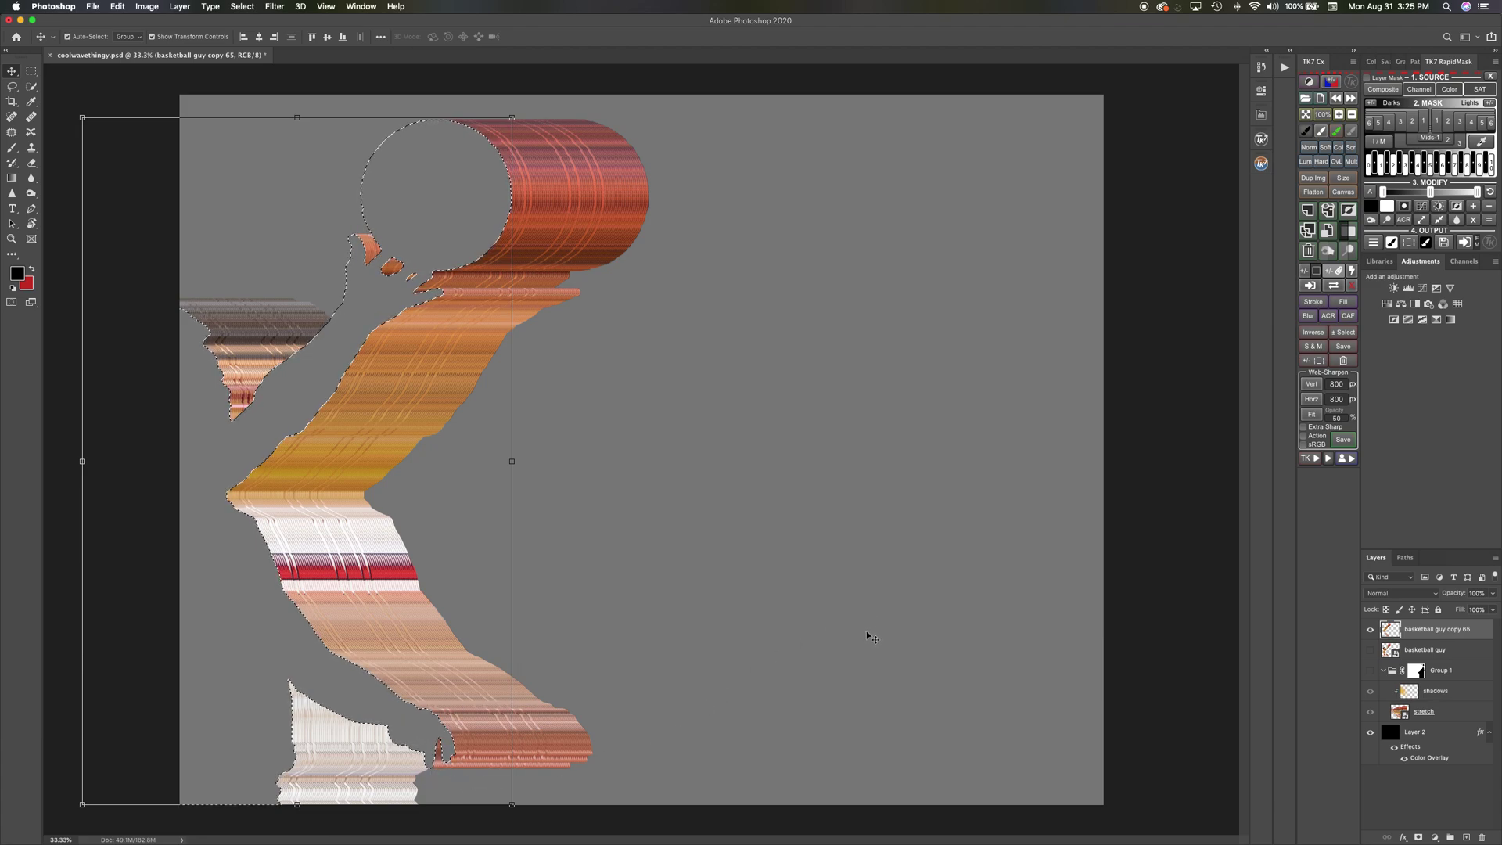
{"action": "key", "text": "super+z"}
{"action": "key", "text": "super+z"}
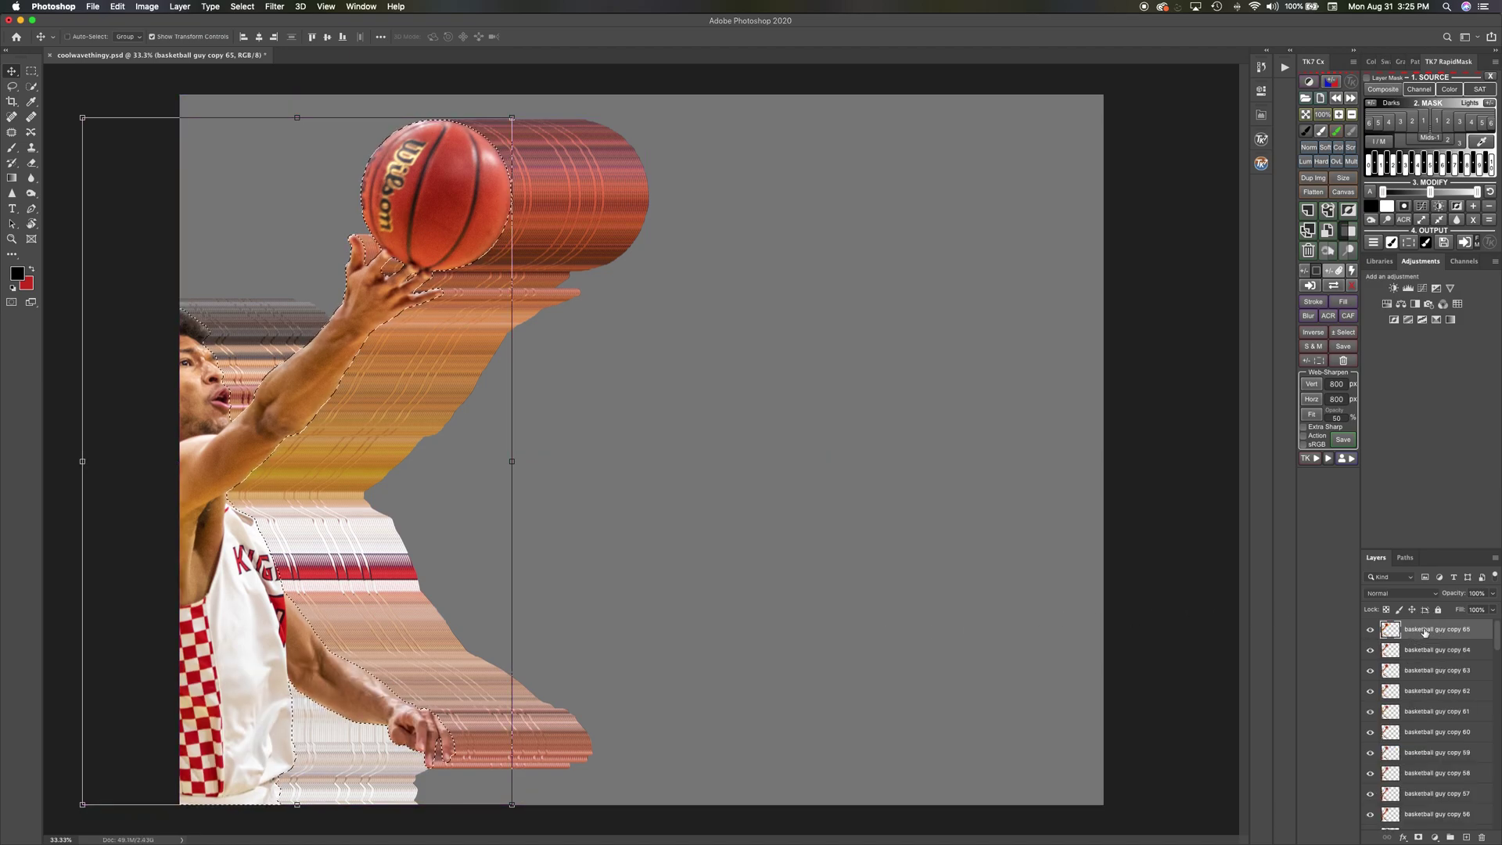
- Extend the streaked trail farther left by repeatedly duplicating and nudging the selected player within basketball guy copy 65
{"action": "key", "text": "shift+Left"}
{"action": "key", "text": "shift+Left"}
{"action": "key", "text": "shift+Left"}
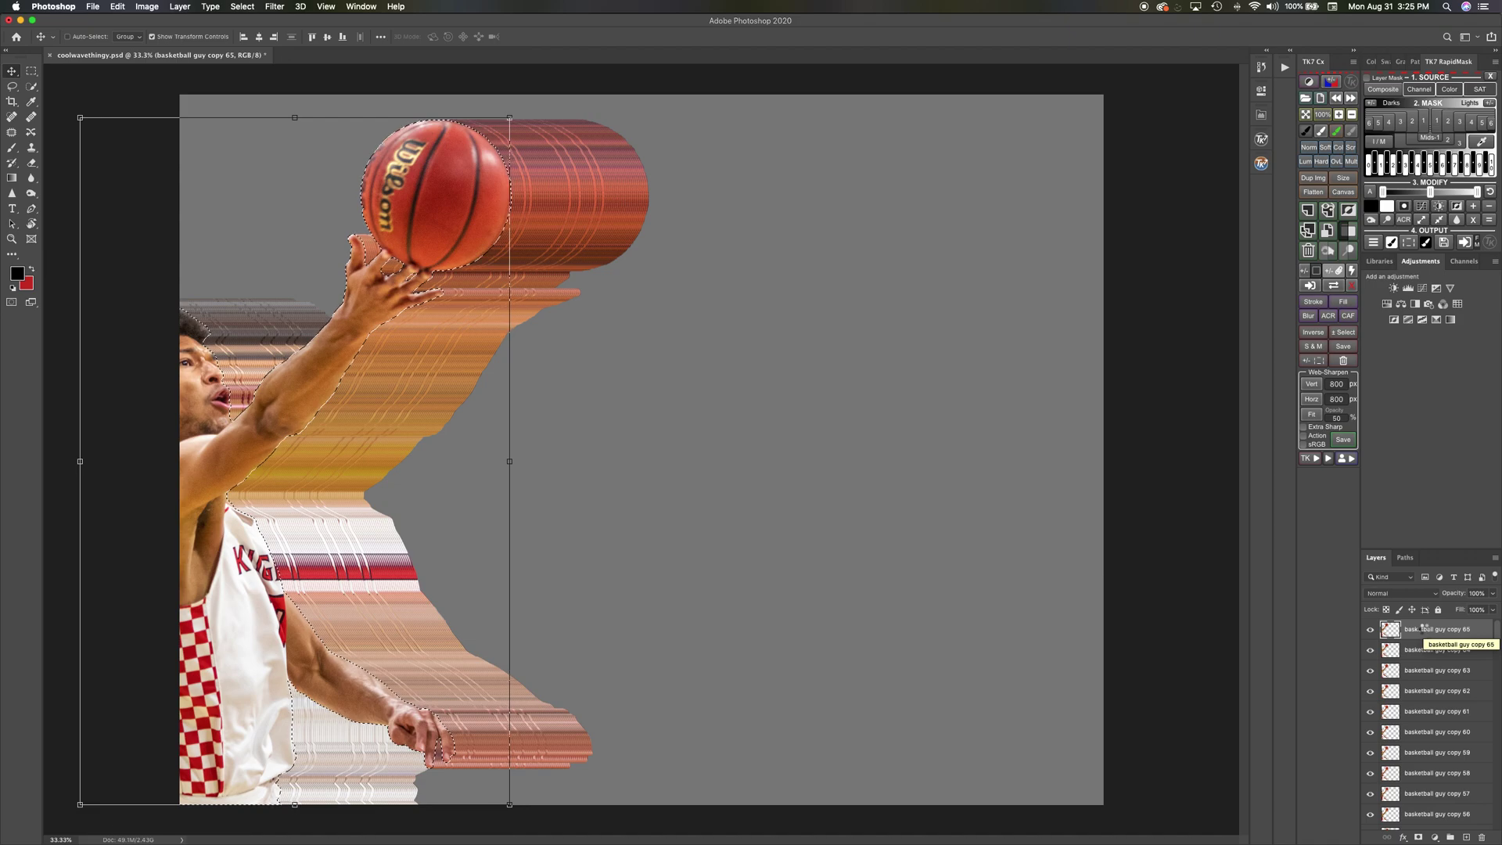
{"action": "key", "text": "shift+Left"}
{"action": "key", "text": "shift+Left"}
{"action": "key", "text": "shift+Left"}
{"action": "key", "text": "shift+Left"}
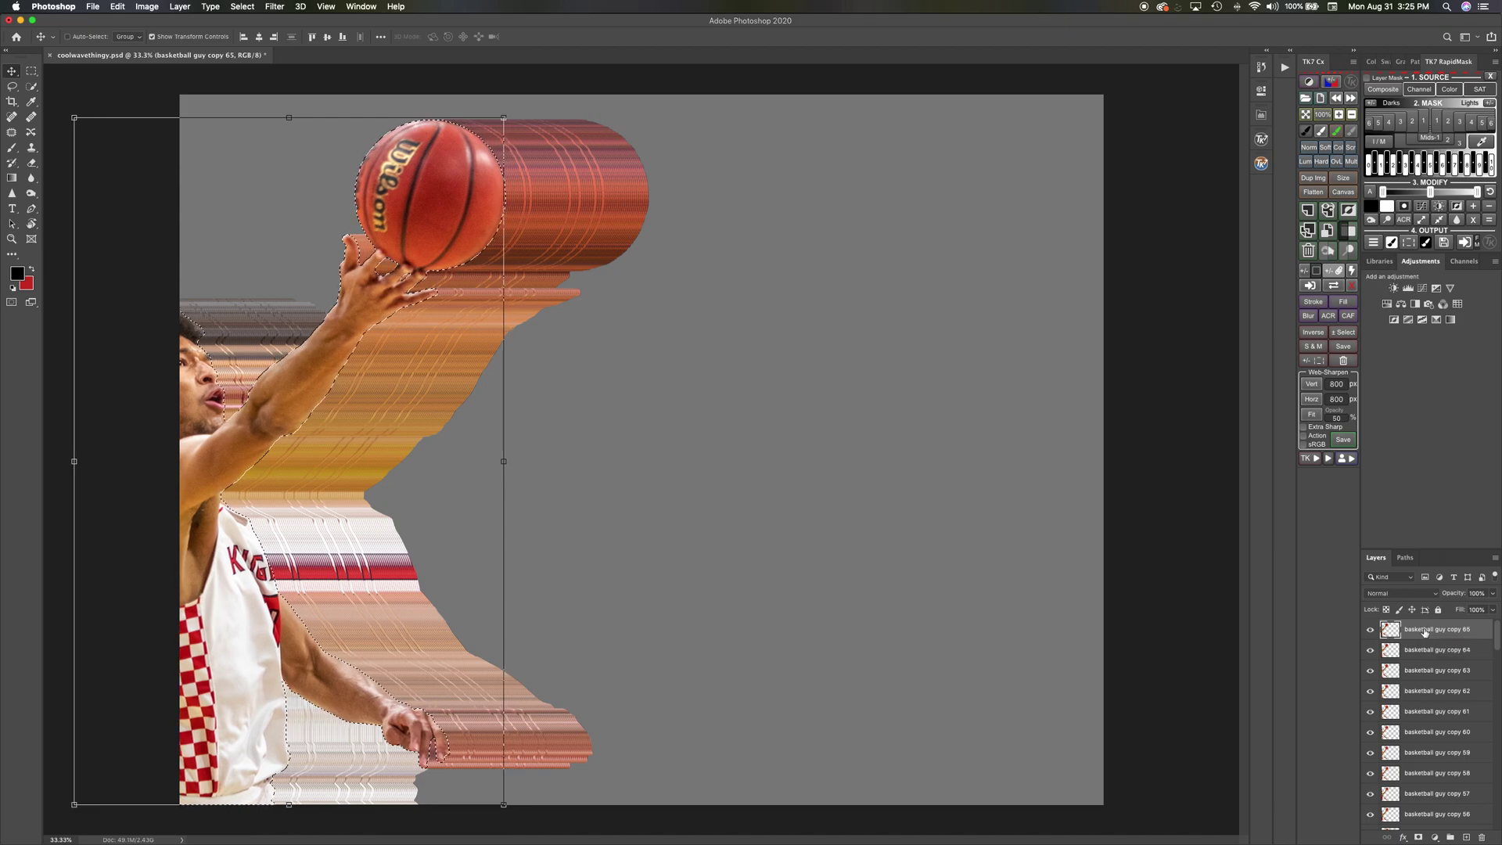
{"action": "key", "text": "shift+Left"}
{"action": "key", "text": "shift+Left"}
{"action": "key", "text": "shift+Left"}
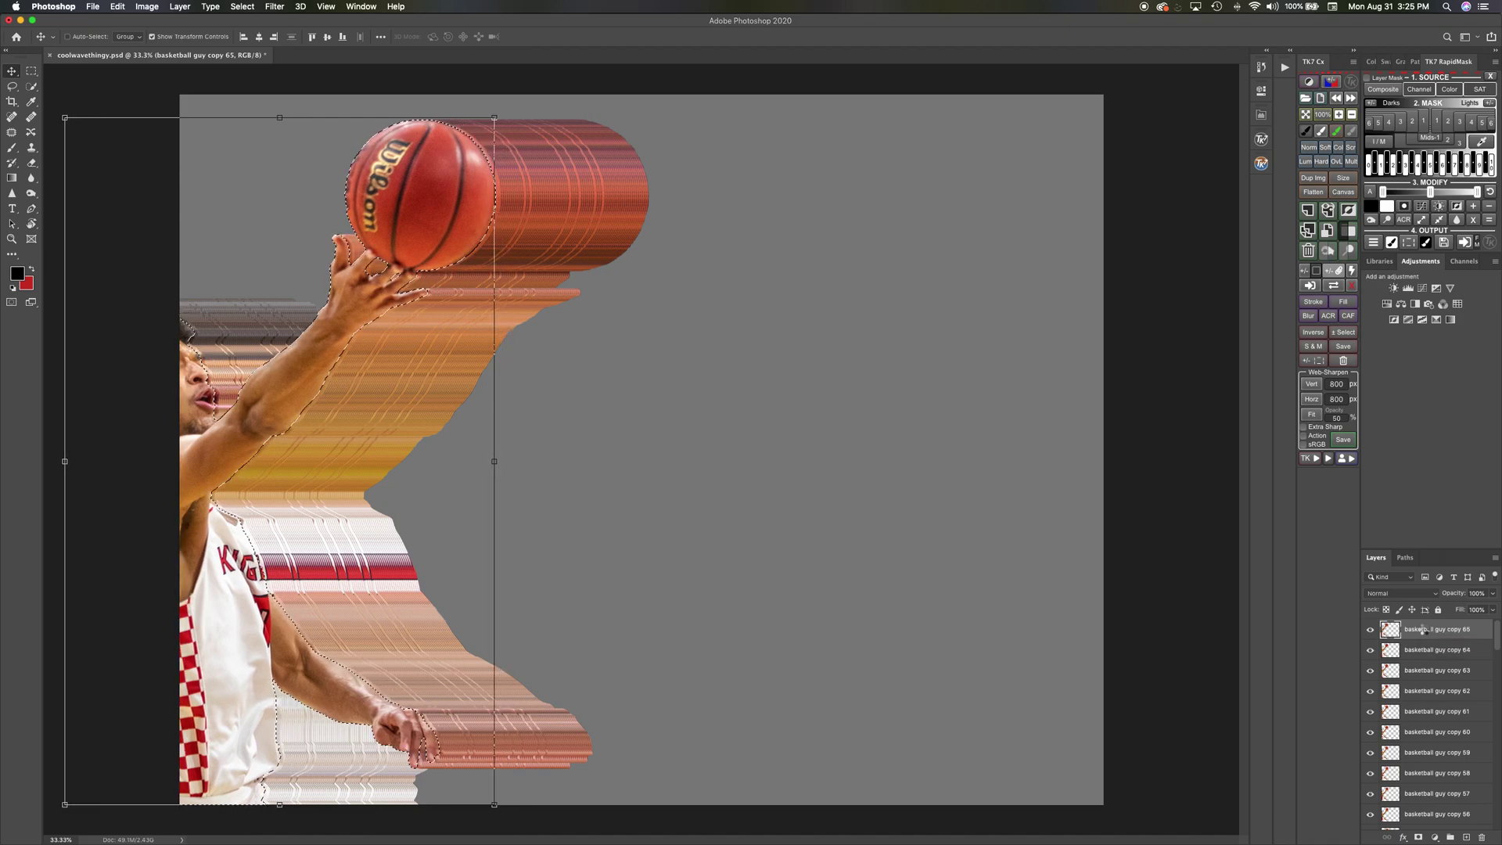
{"action": "key", "text": "shift+Left"}
{"action": "key", "text": "shift+Left"}
{"action": "key", "text": "shift+Left"}
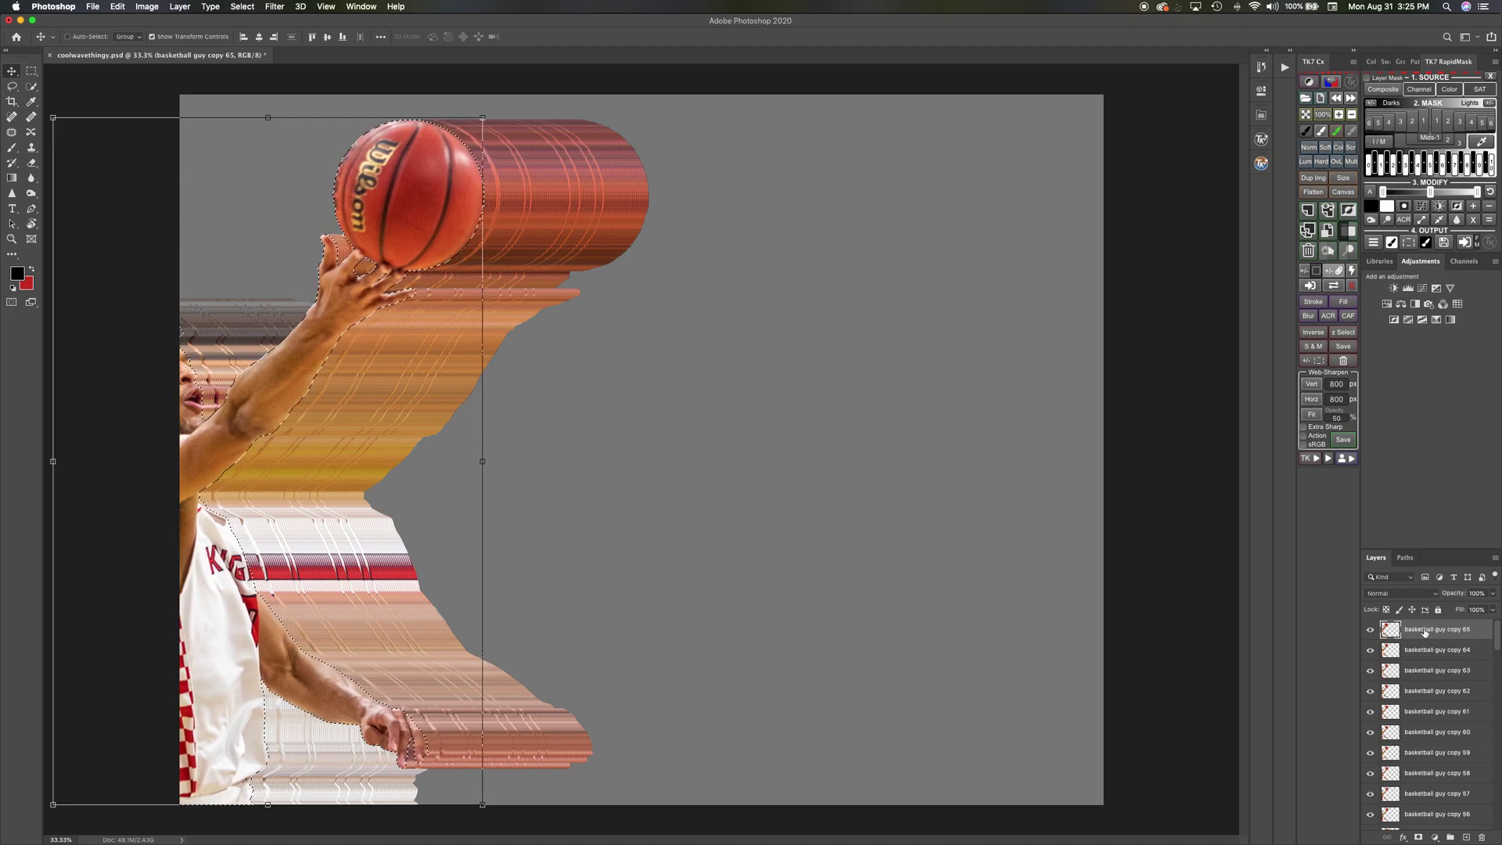
{"action": "key", "text": "shift+Left"}
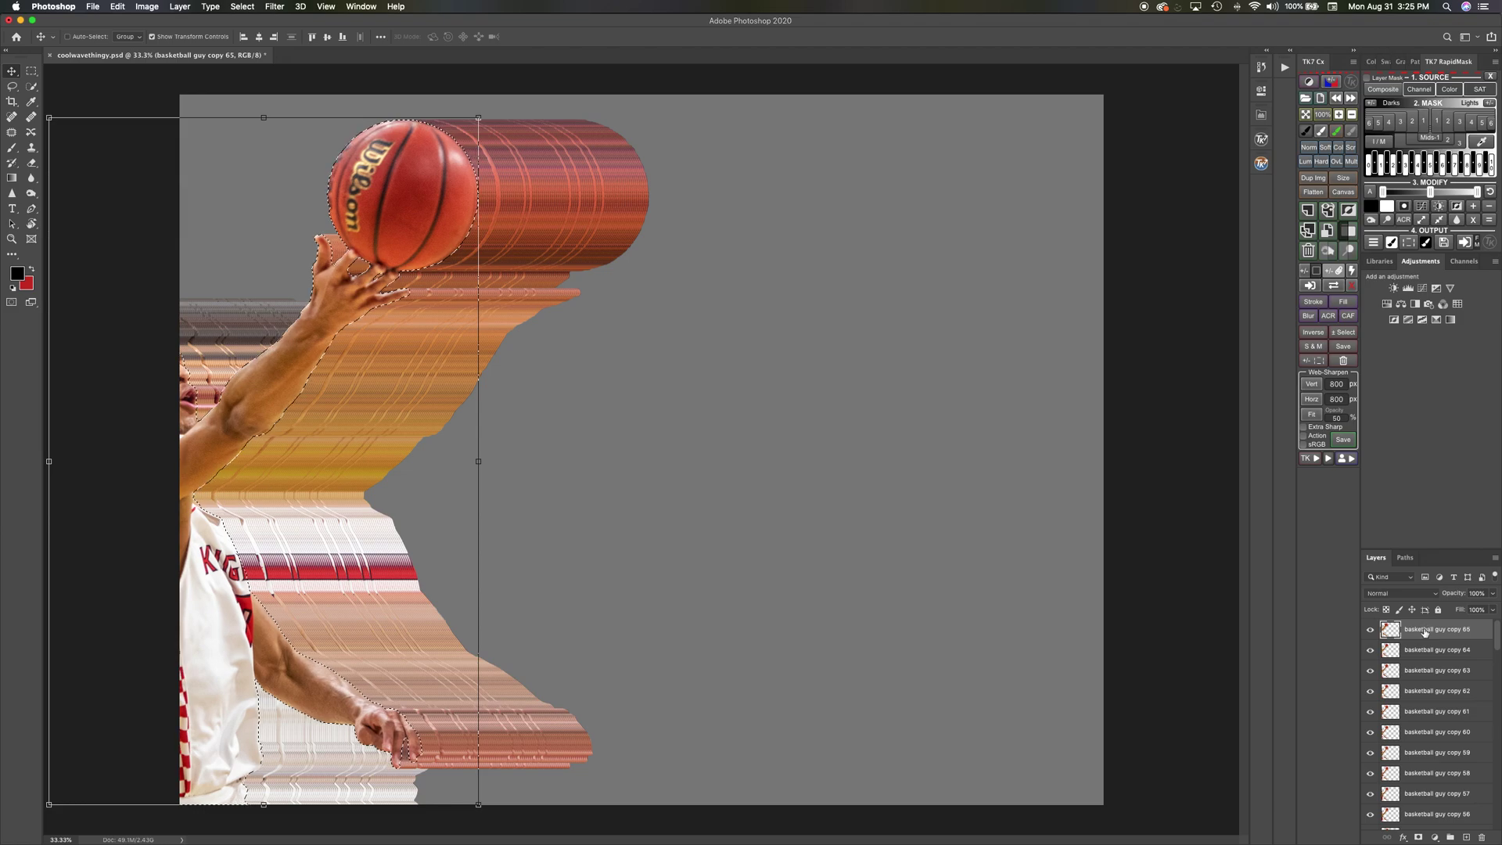
- Merge all the player copies into one layer, delete the player inside the active selection, and deselect
{"action": "scroll", "coordinate": [1454, 688], "scroll_direction": "down", "scroll_amount": 13}
{"action": "scroll", "coordinate": [1454, 689], "scroll_direction": "down", "scroll_amount": 8}
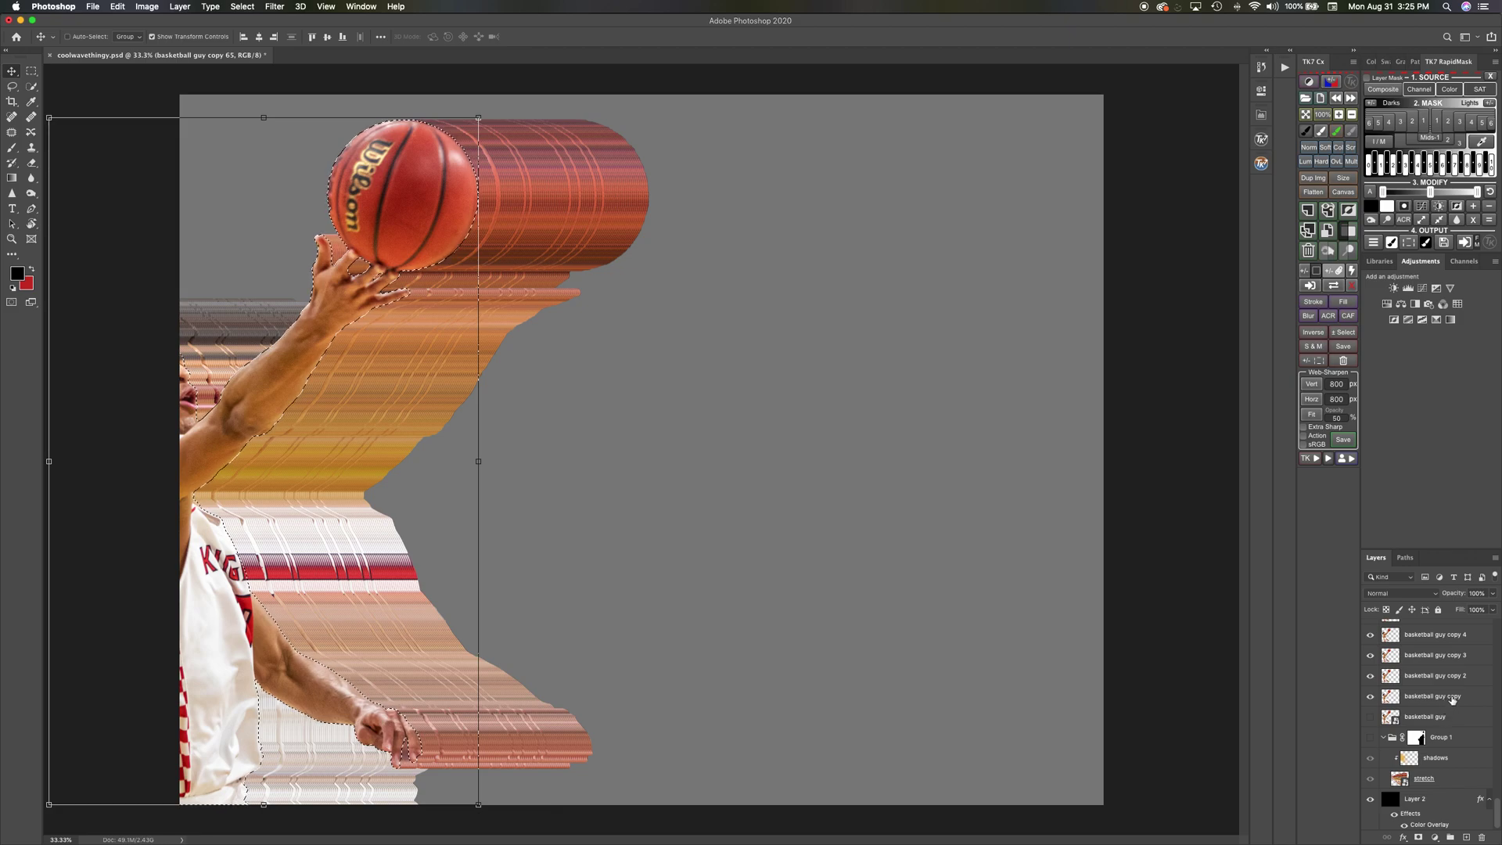
{"action": "left_click", "coordinate": [1452, 699], "text": "shift"}
{"action": "key", "text": "super+e"}
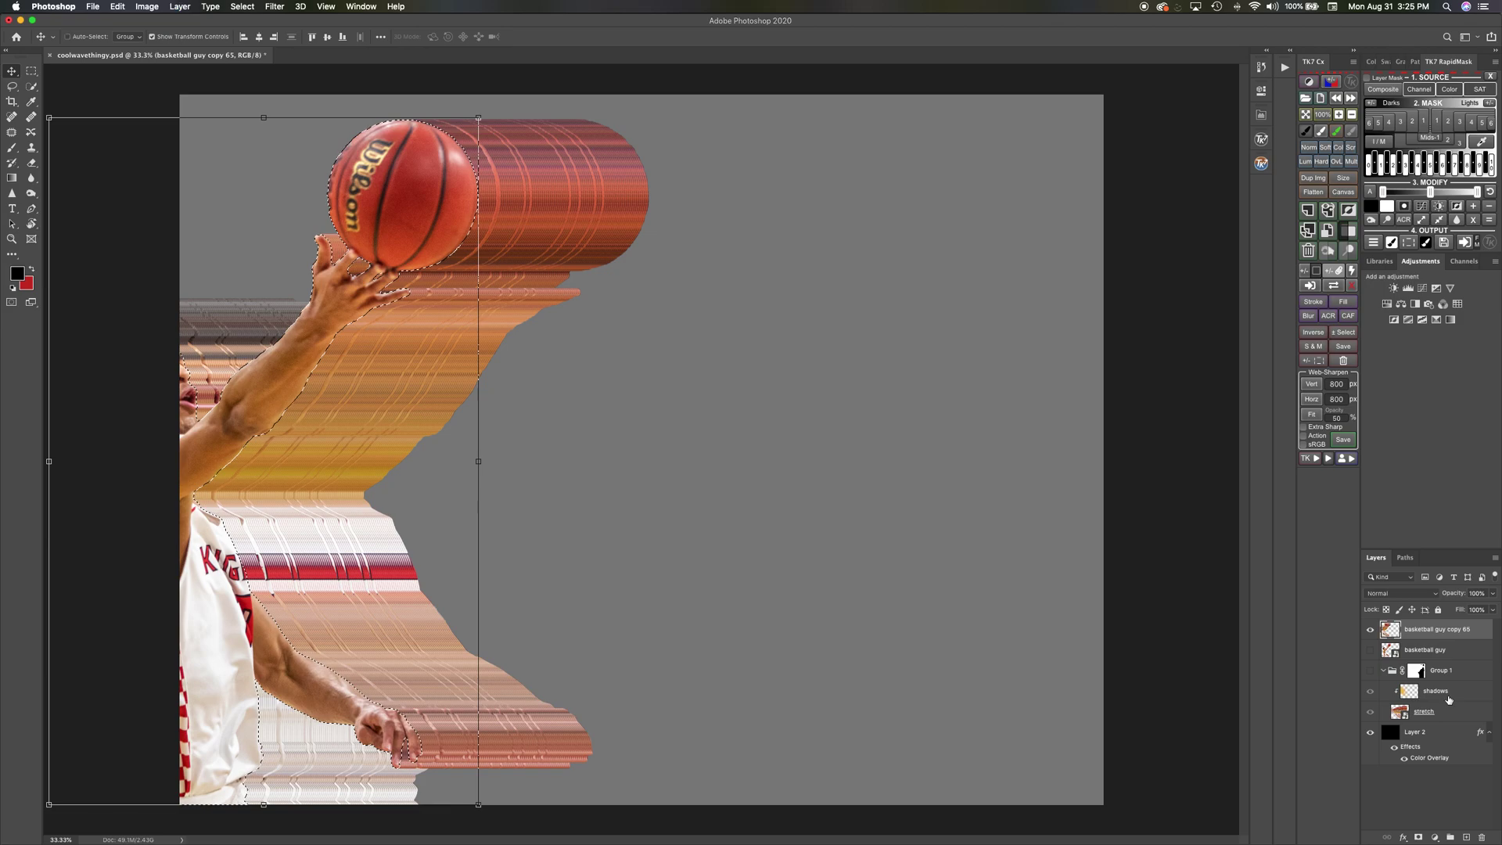
{"action": "key", "text": "Delete"}
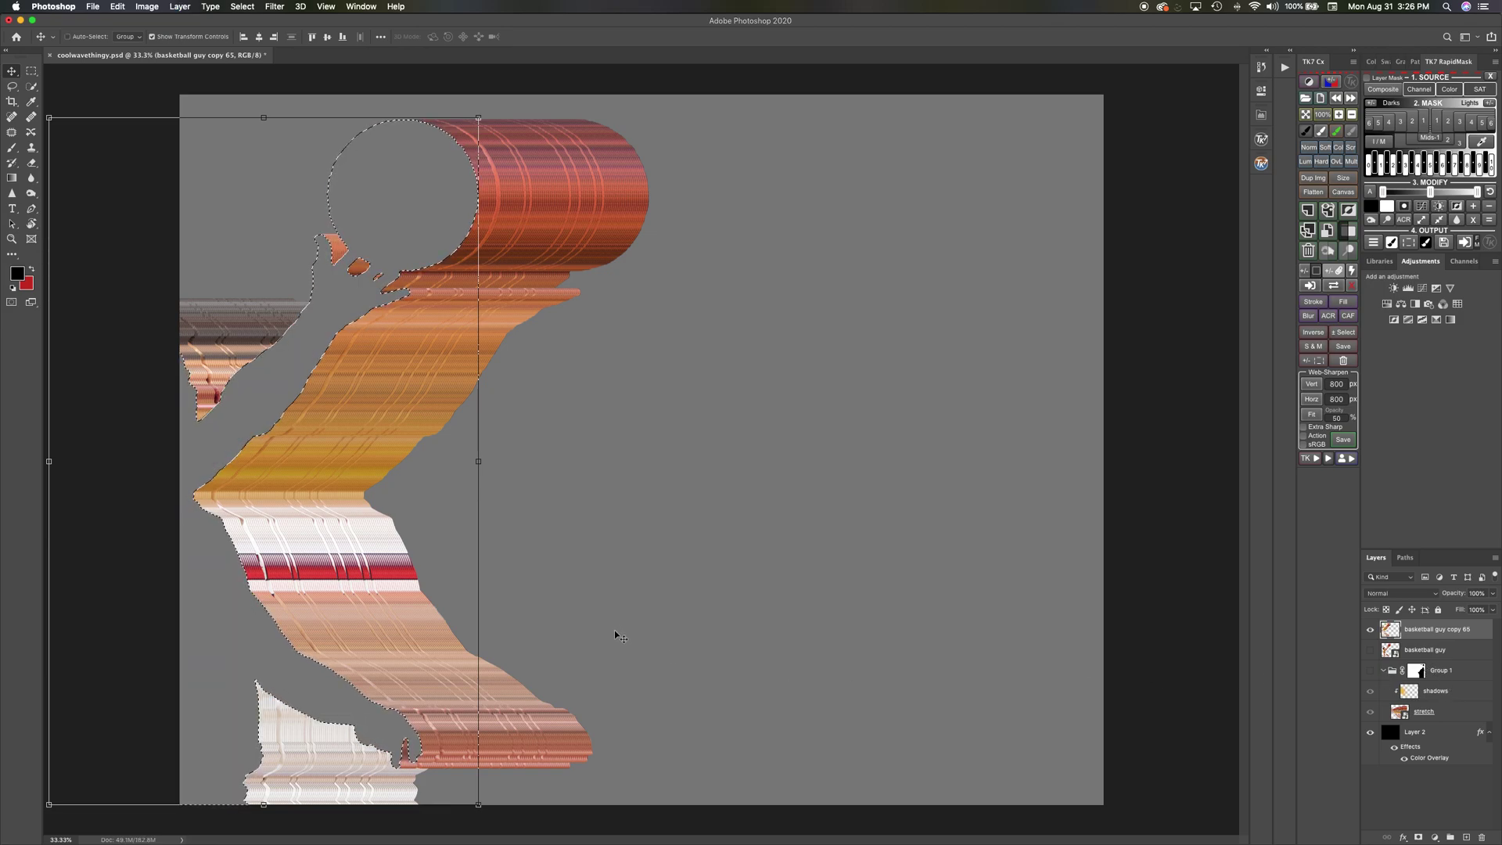
{"action": "key", "text": "super+d"}
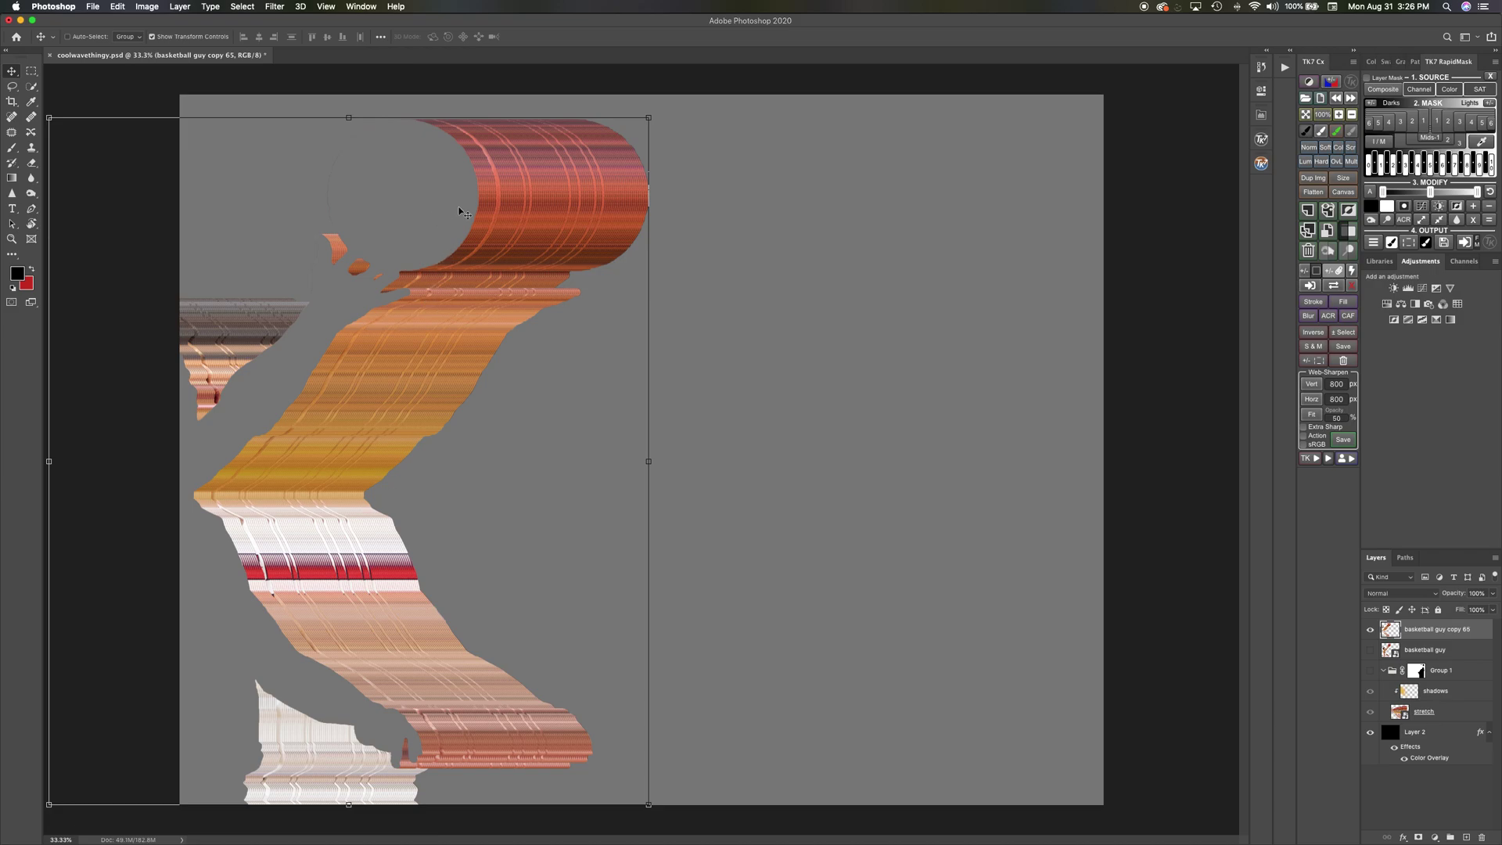
- With the Line tool, draw a vertical guide line up and down from the notch on the right edge of the streaks
{"action": "left_click", "coordinate": [12, 255]}
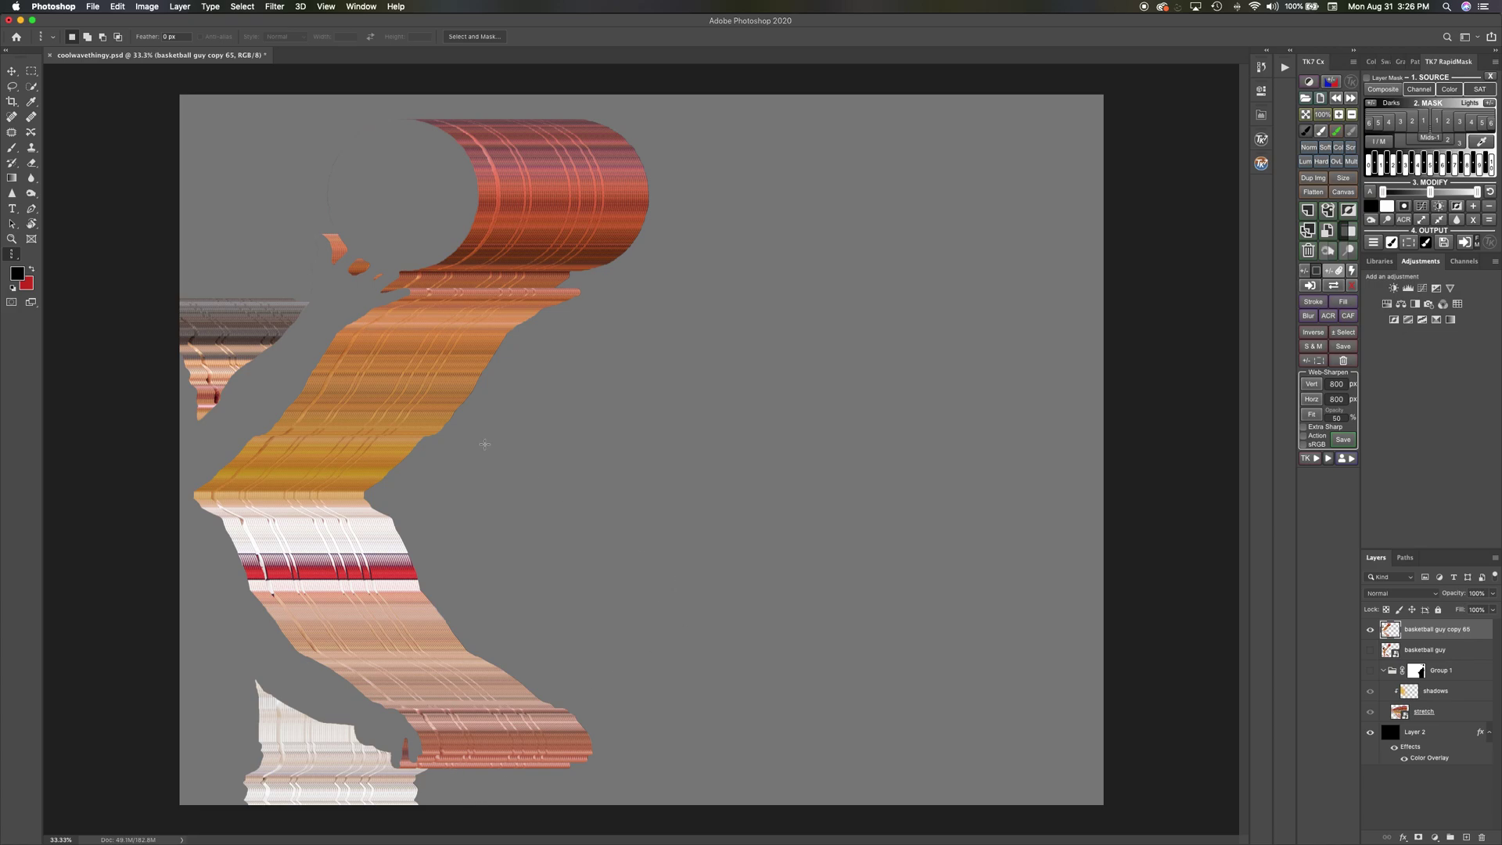
{"action": "left_click", "coordinate": [32, 72]}
{"action": "left_click", "coordinate": [13, 255]}
{"action": "right_click", "coordinate": [13, 255]}
{"action": "left_click", "coordinate": [118, 477]}
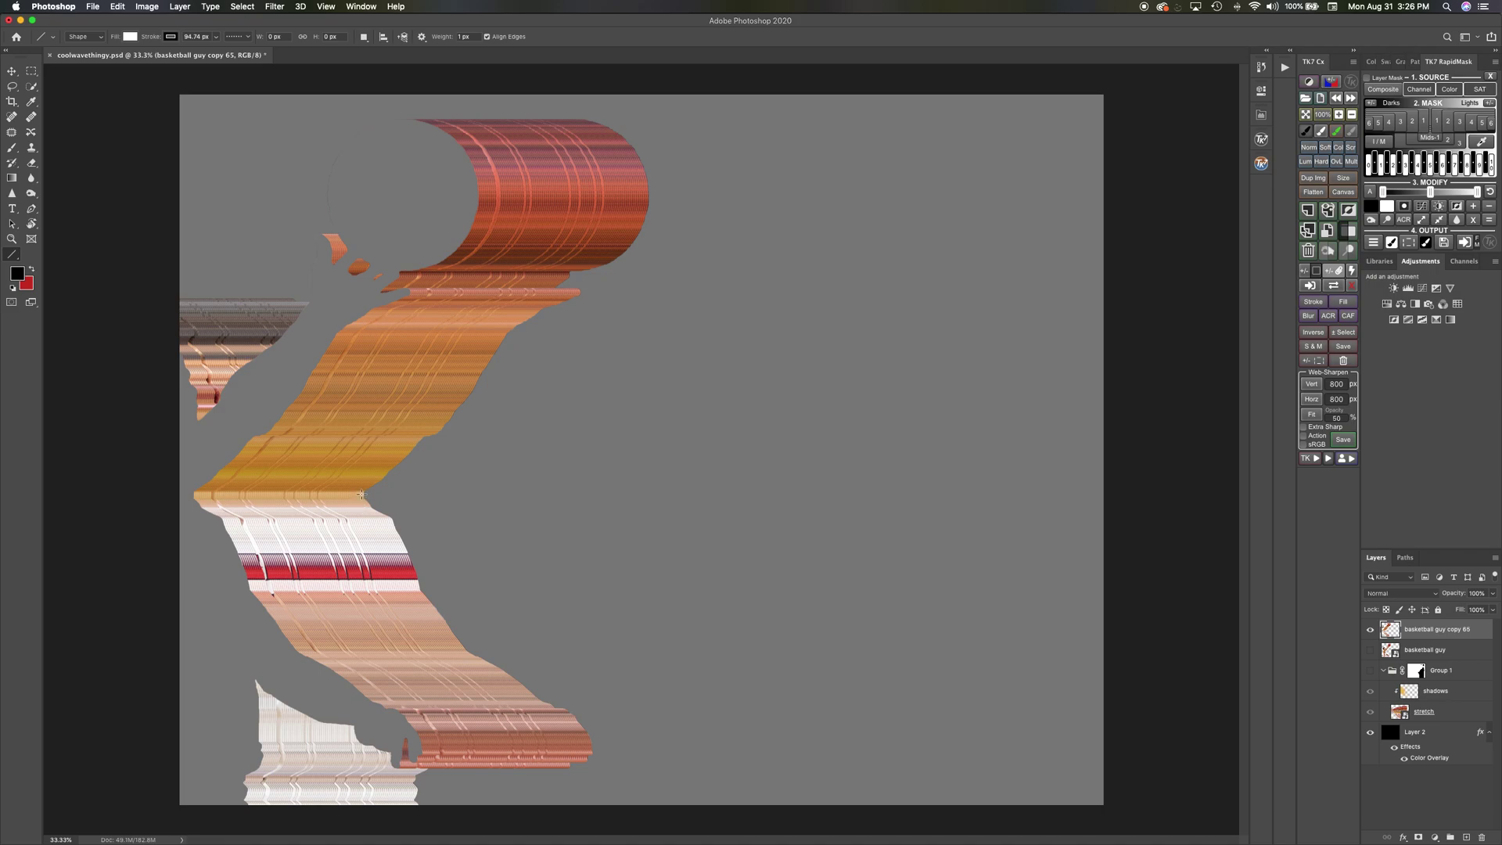
{"action": "left_click_drag", "start_coordinate": [362, 494], "coordinate": [366, 94]}
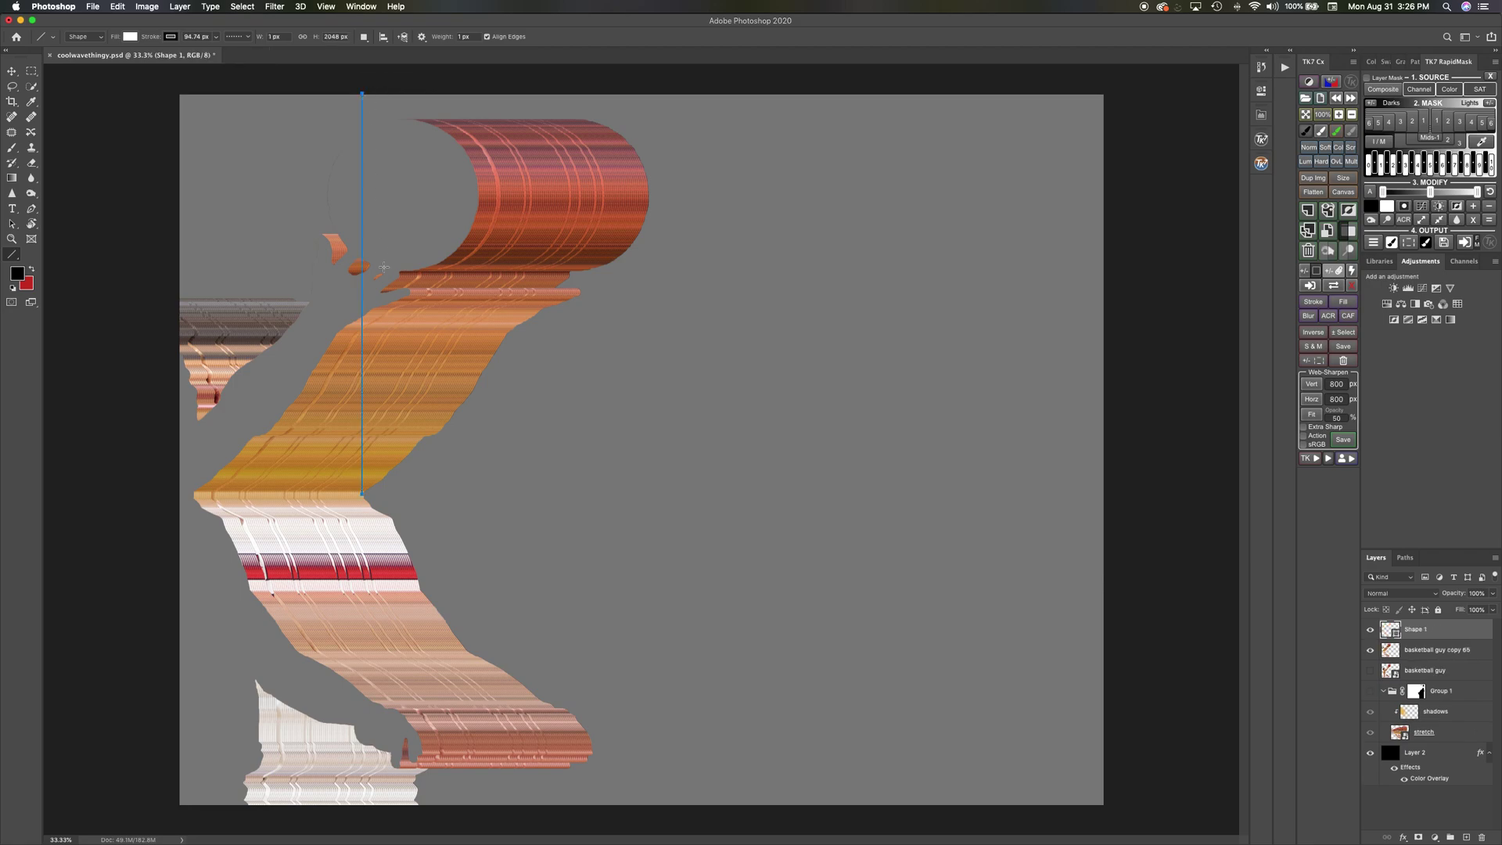
{"action": "left_click_drag", "start_coordinate": [363, 495], "coordinate": [359, 813]}
- Select the upper red ball section of the merged streak layer with a rectangular marquee and move it left across the guide line
{"action": "left_click", "coordinate": [1460, 650]}
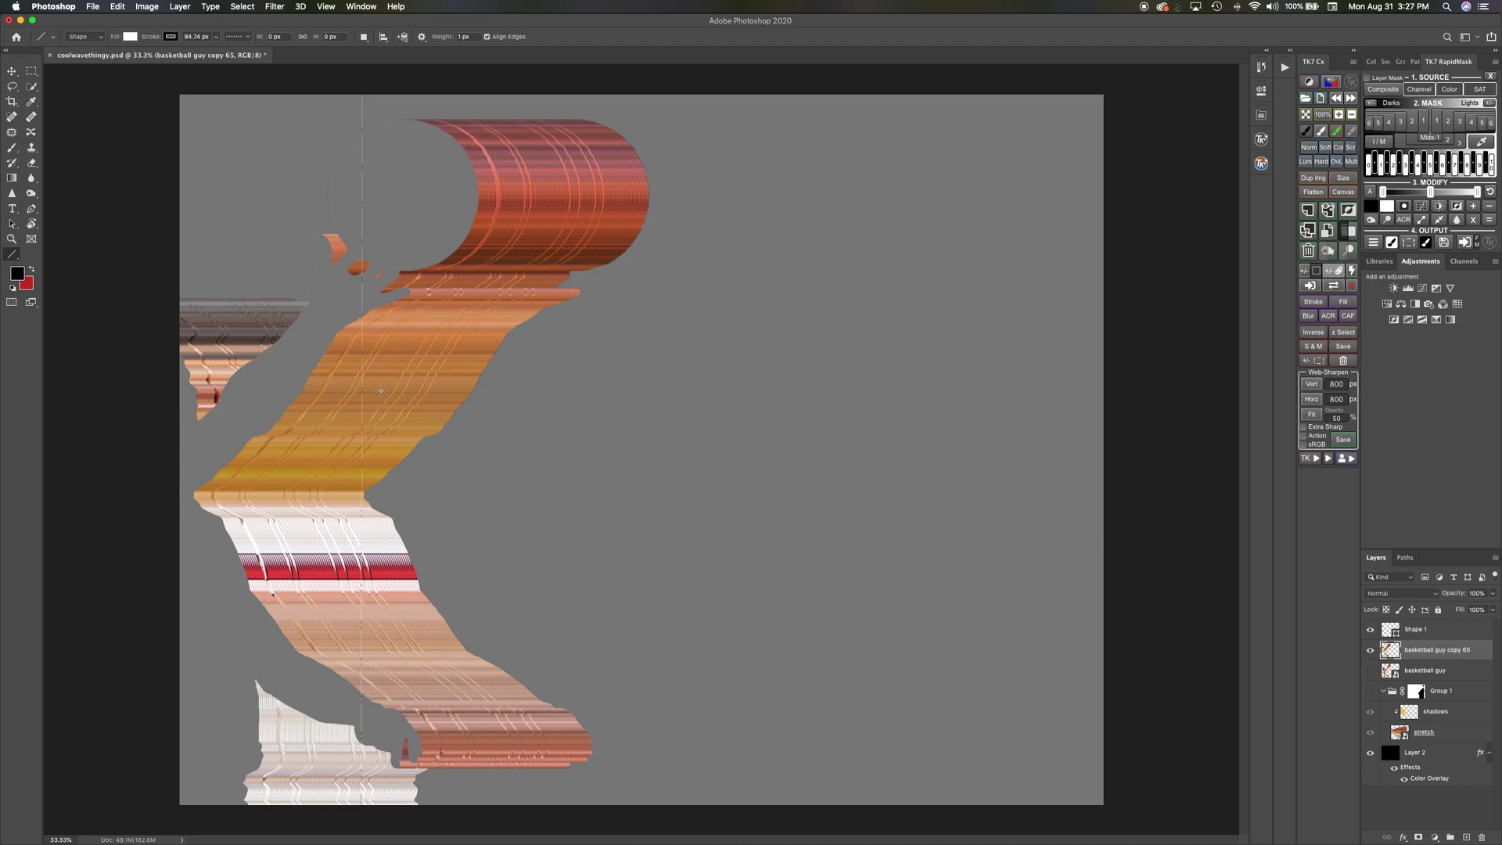
{"action": "key", "text": "m"}
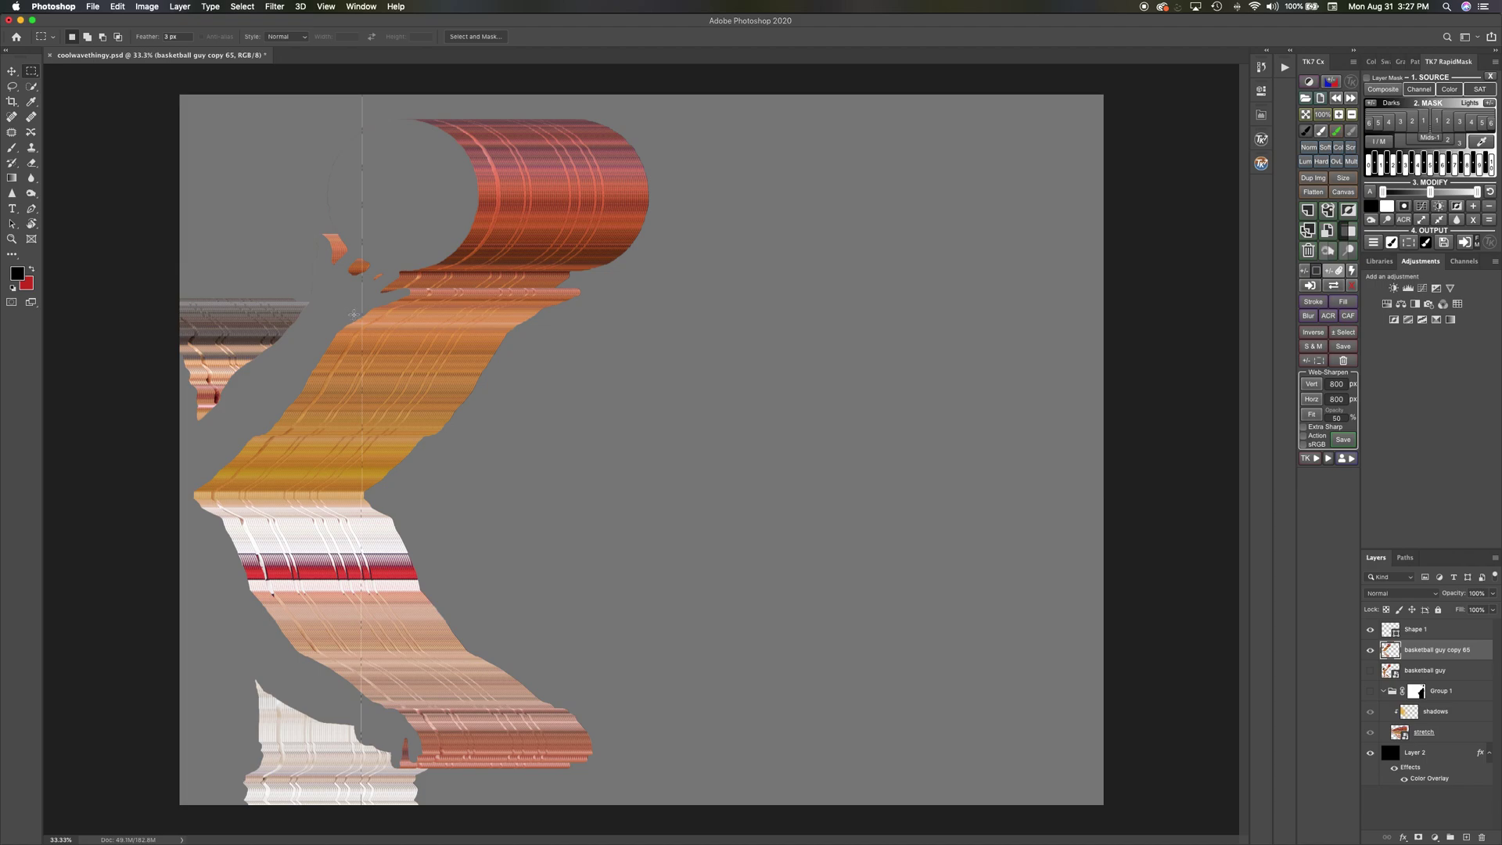
{"action": "left_click_drag", "start_coordinate": [354, 313], "coordinate": [653, 84]}
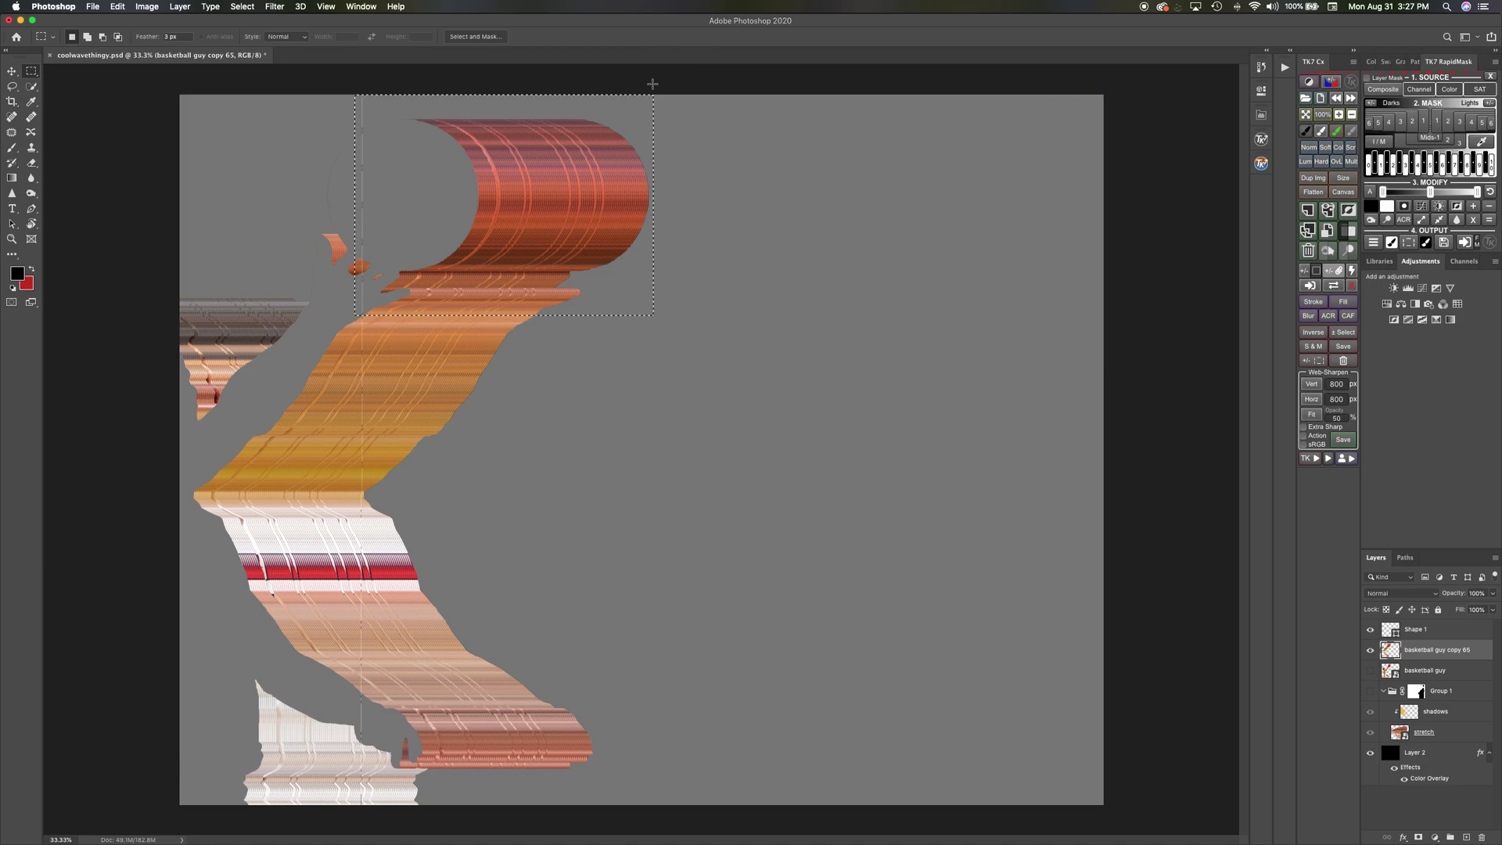
{"action": "left_click", "coordinate": [12, 73]}
{"action": "left_click_drag", "start_coordinate": [586, 179], "coordinate": [443, 183]}
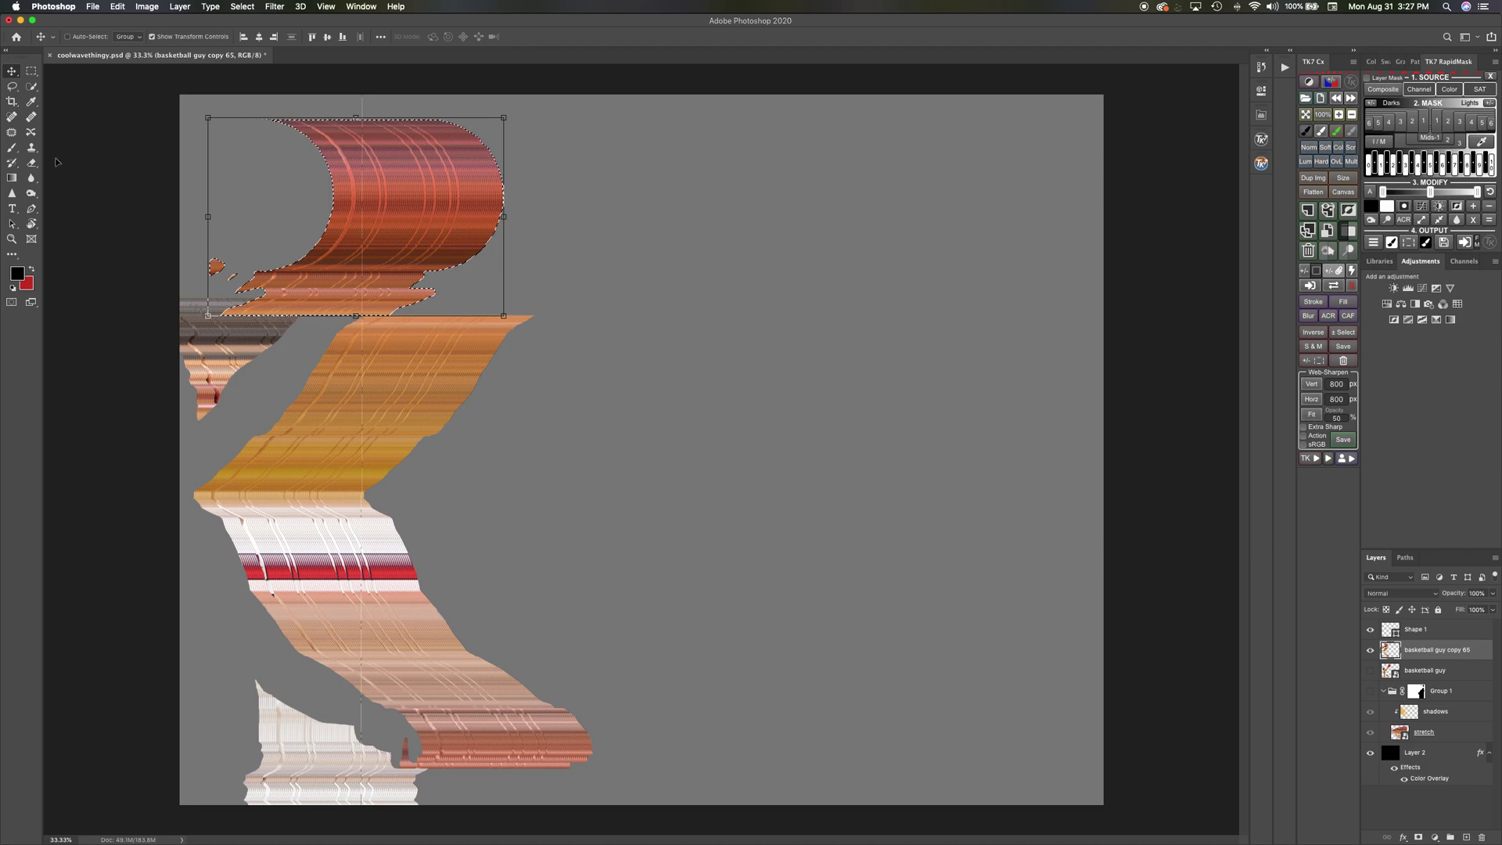
- Select the lower streak section above the bottom white band with a rectangular marquee, move it left across the guide line, and deselect
{"action": "left_click", "coordinate": [30, 76]}
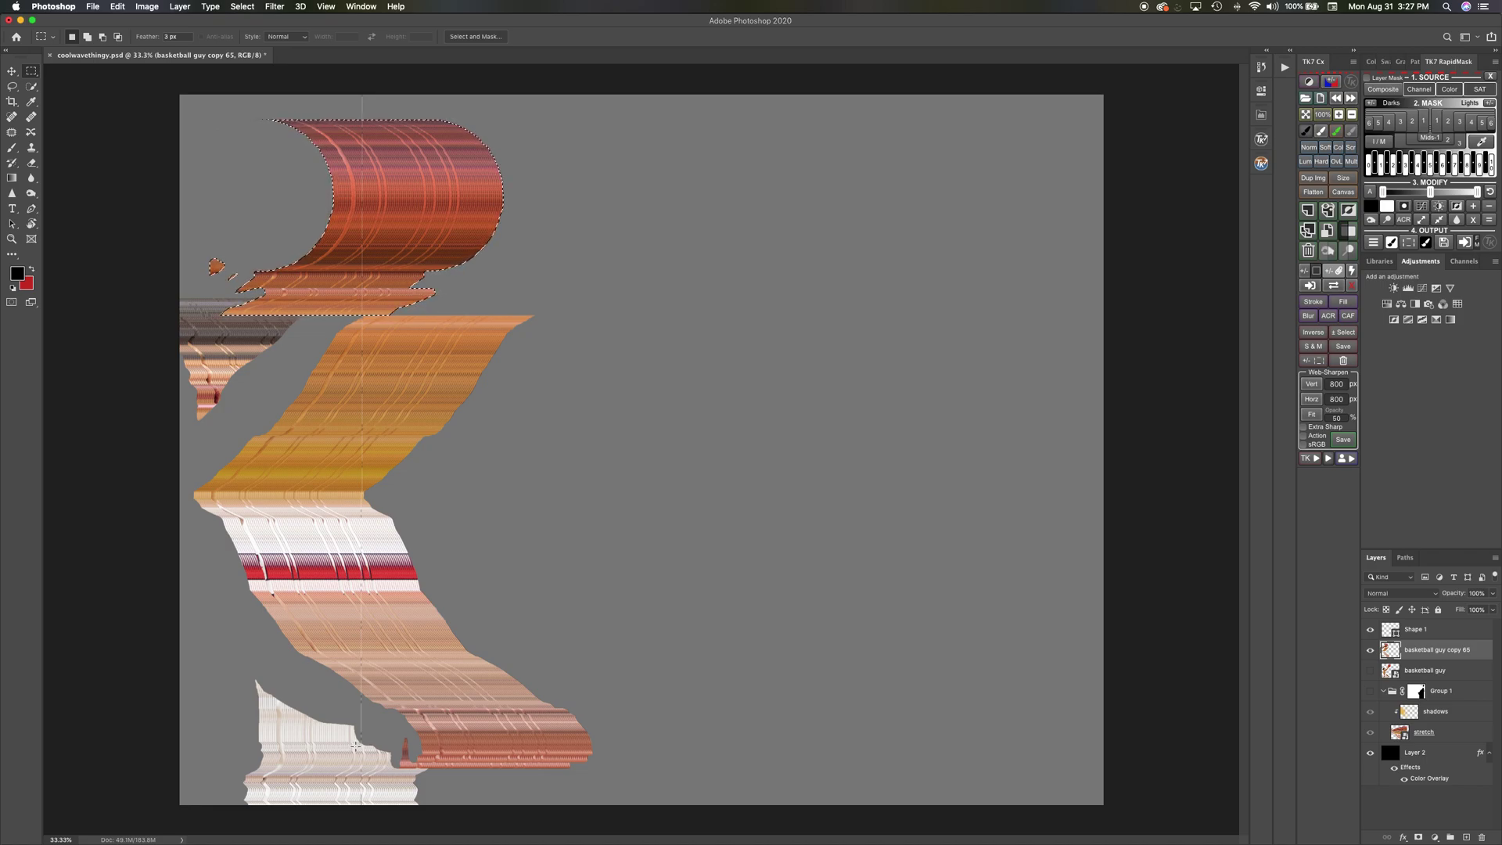
{"action": "left_click_drag", "start_coordinate": [611, 769], "coordinate": [292, 684]}
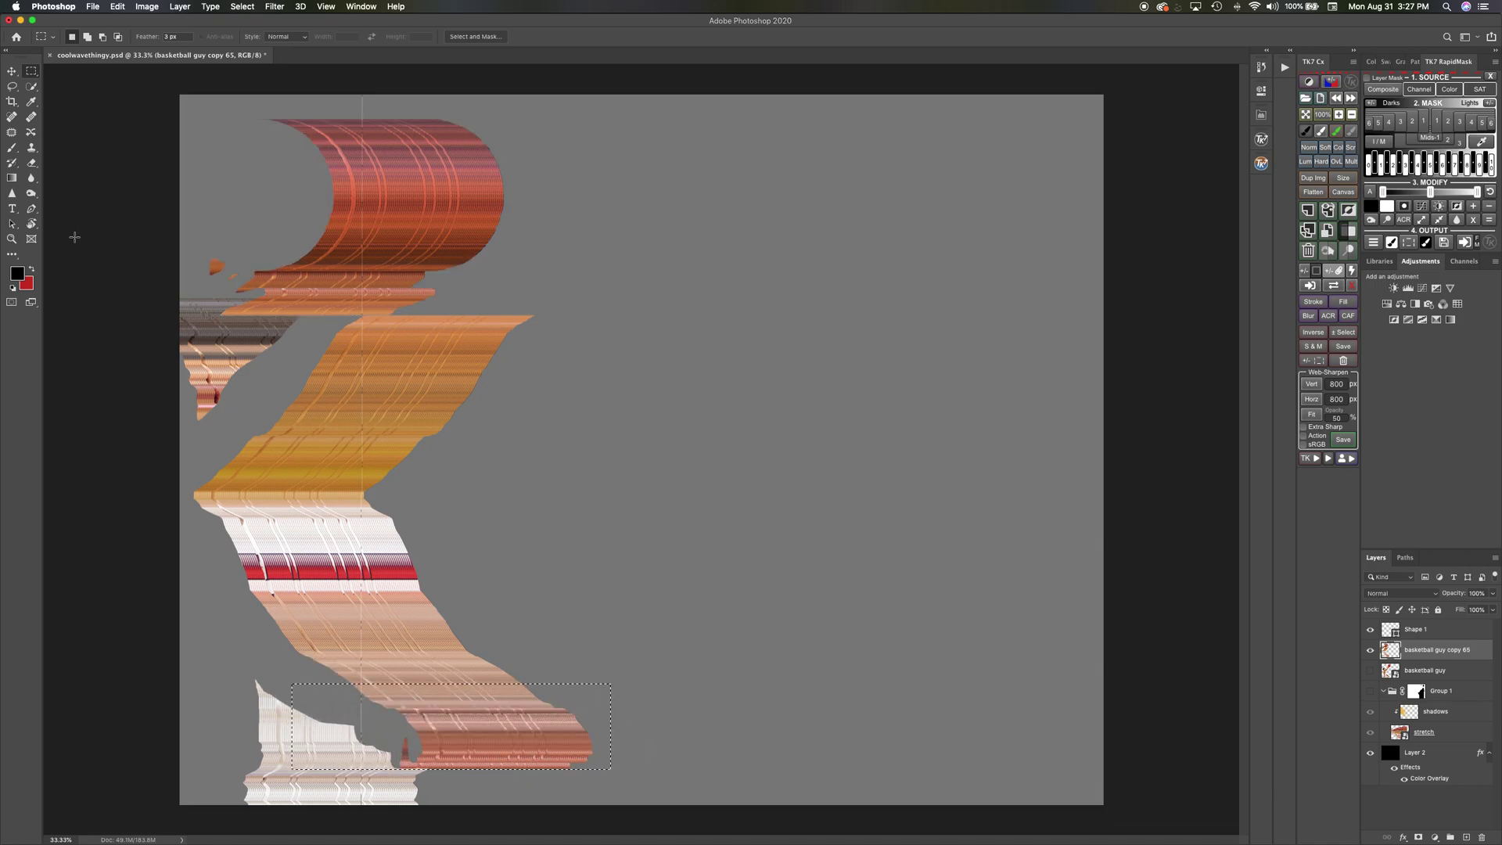
{"action": "left_click", "coordinate": [12, 72]}
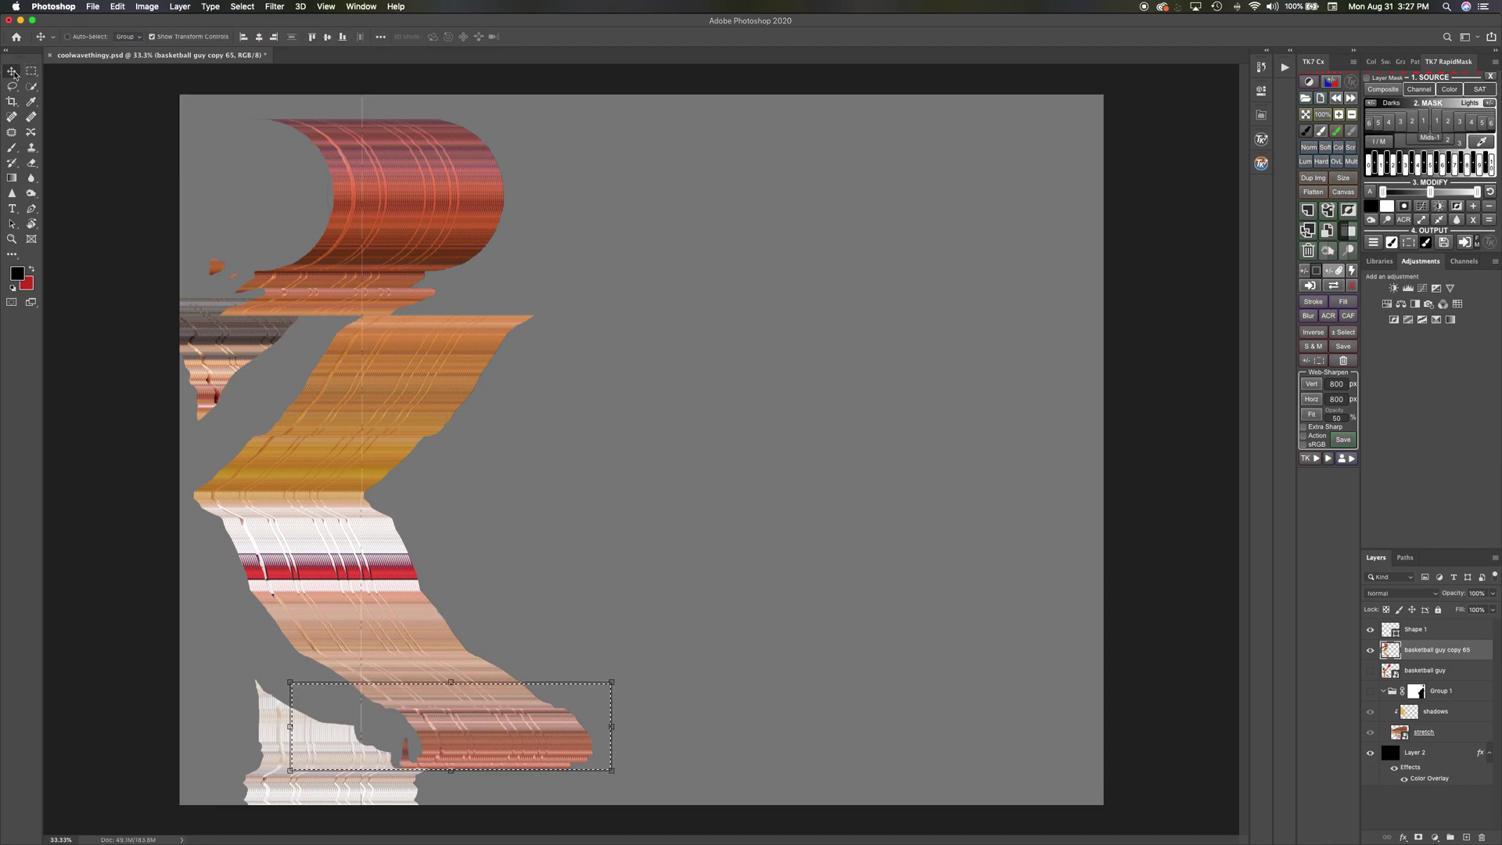
{"action": "left_click_drag", "start_coordinate": [552, 734], "coordinate": [450, 739]}
{"action": "key", "text": "super+z"}
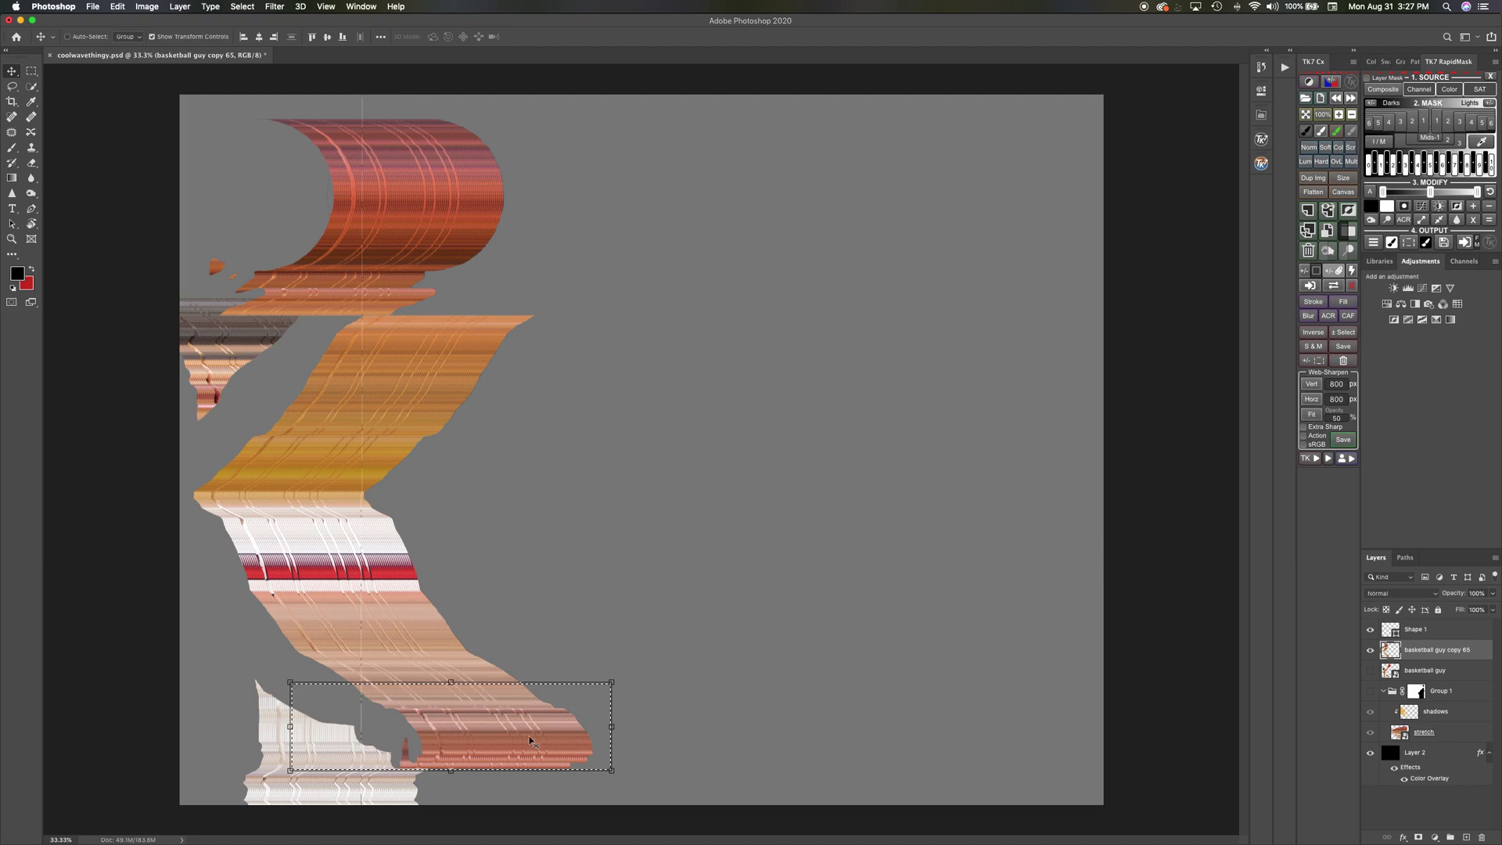
{"action": "mouse_move", "coordinate": [514, 743]}
{"action": "left_mouse_down"}
{"action": "mouse_move", "coordinate": [504, 718]}
{"action": "mouse_move", "coordinate": [487, 728]}
{"action": "mouse_move", "coordinate": [501, 730]}
{"action": "left_mouse_up"}
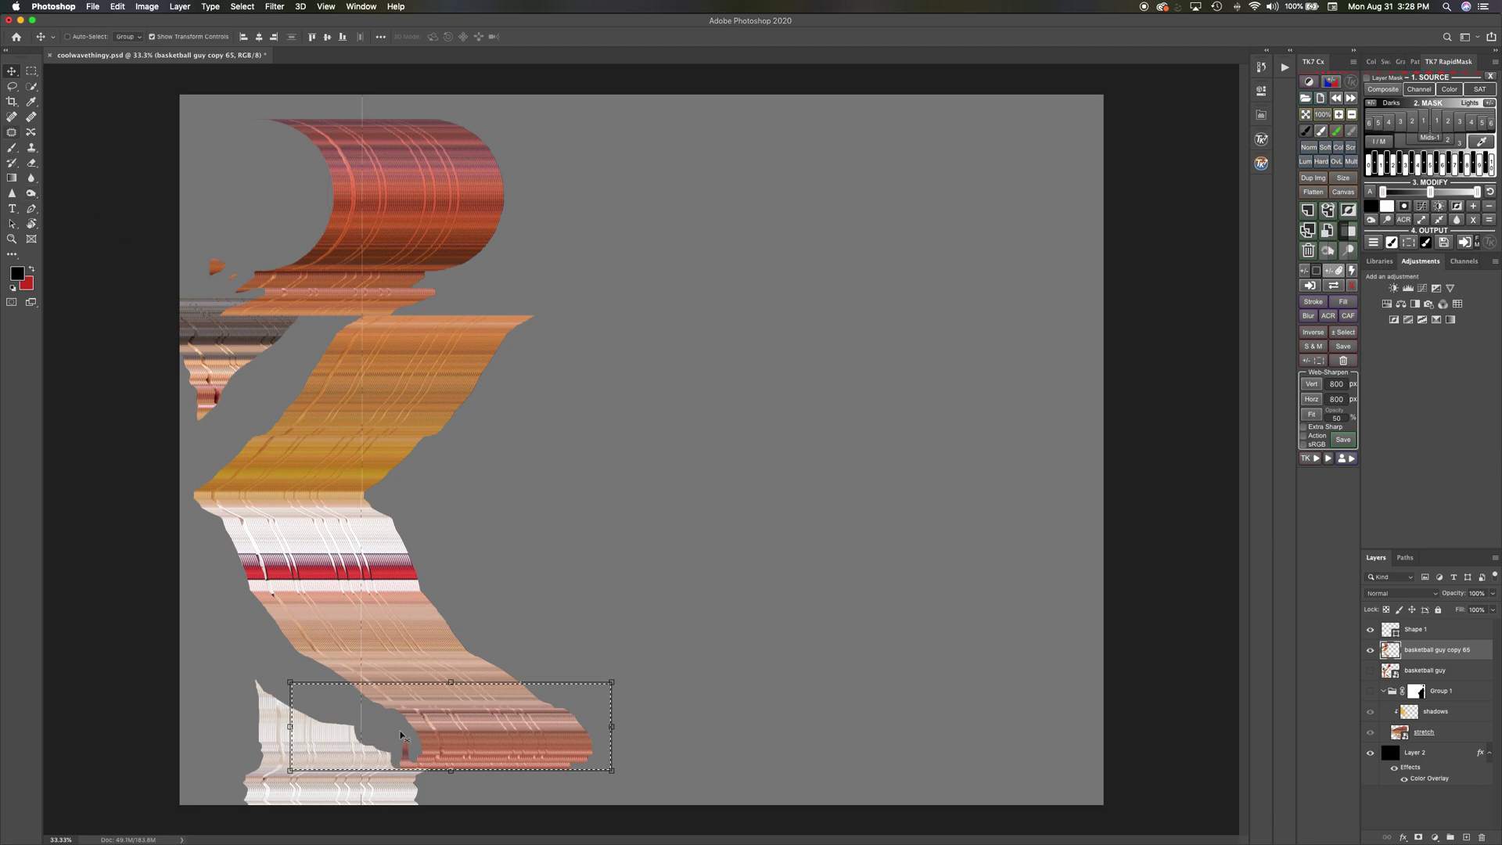
{"action": "left_click_drag", "start_coordinate": [459, 718], "coordinate": [350, 718]}
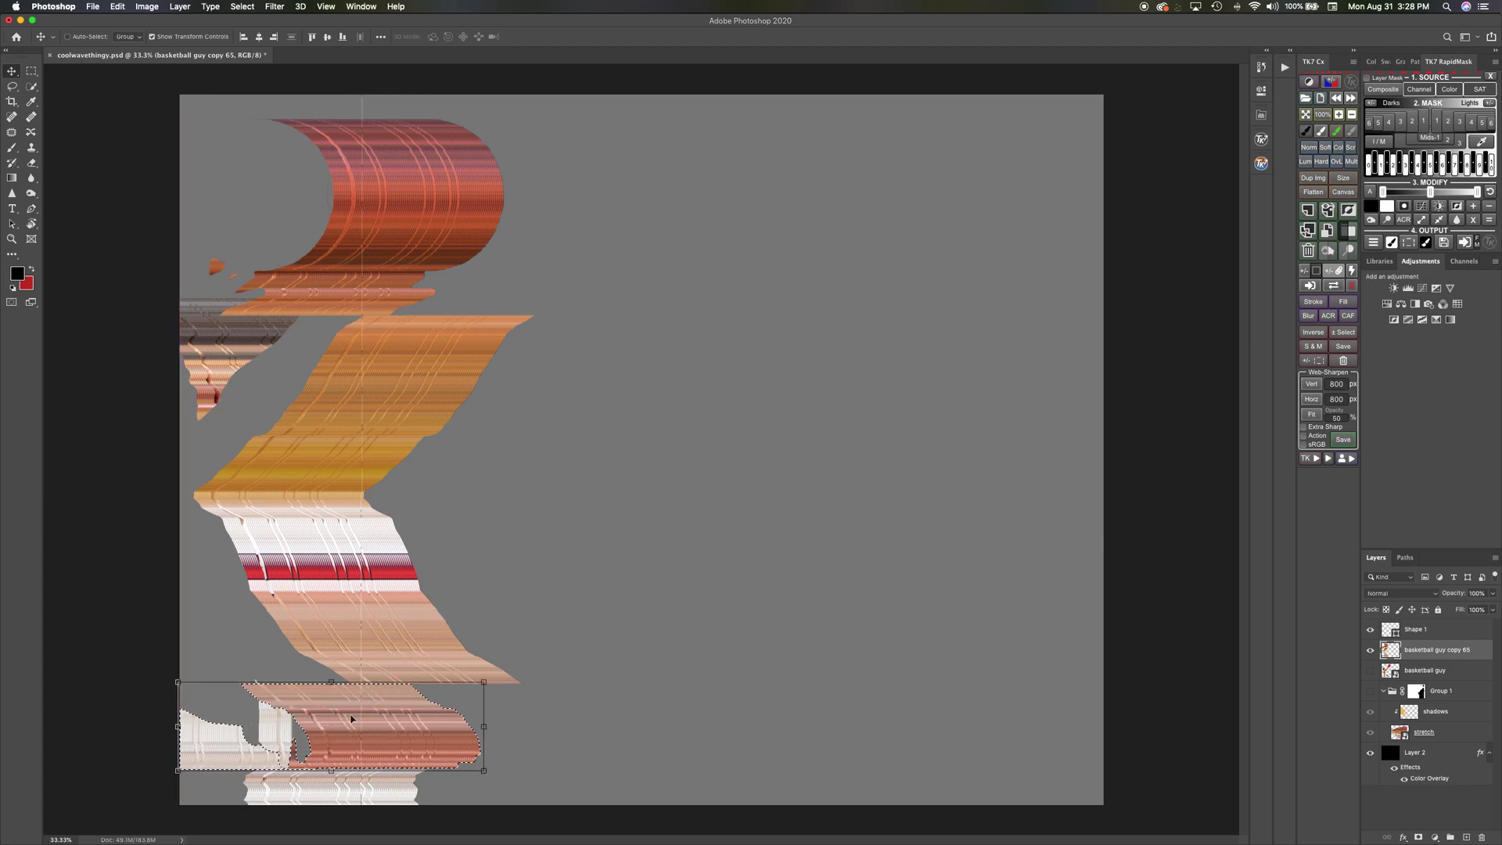
{"action": "key", "text": "super+d"}
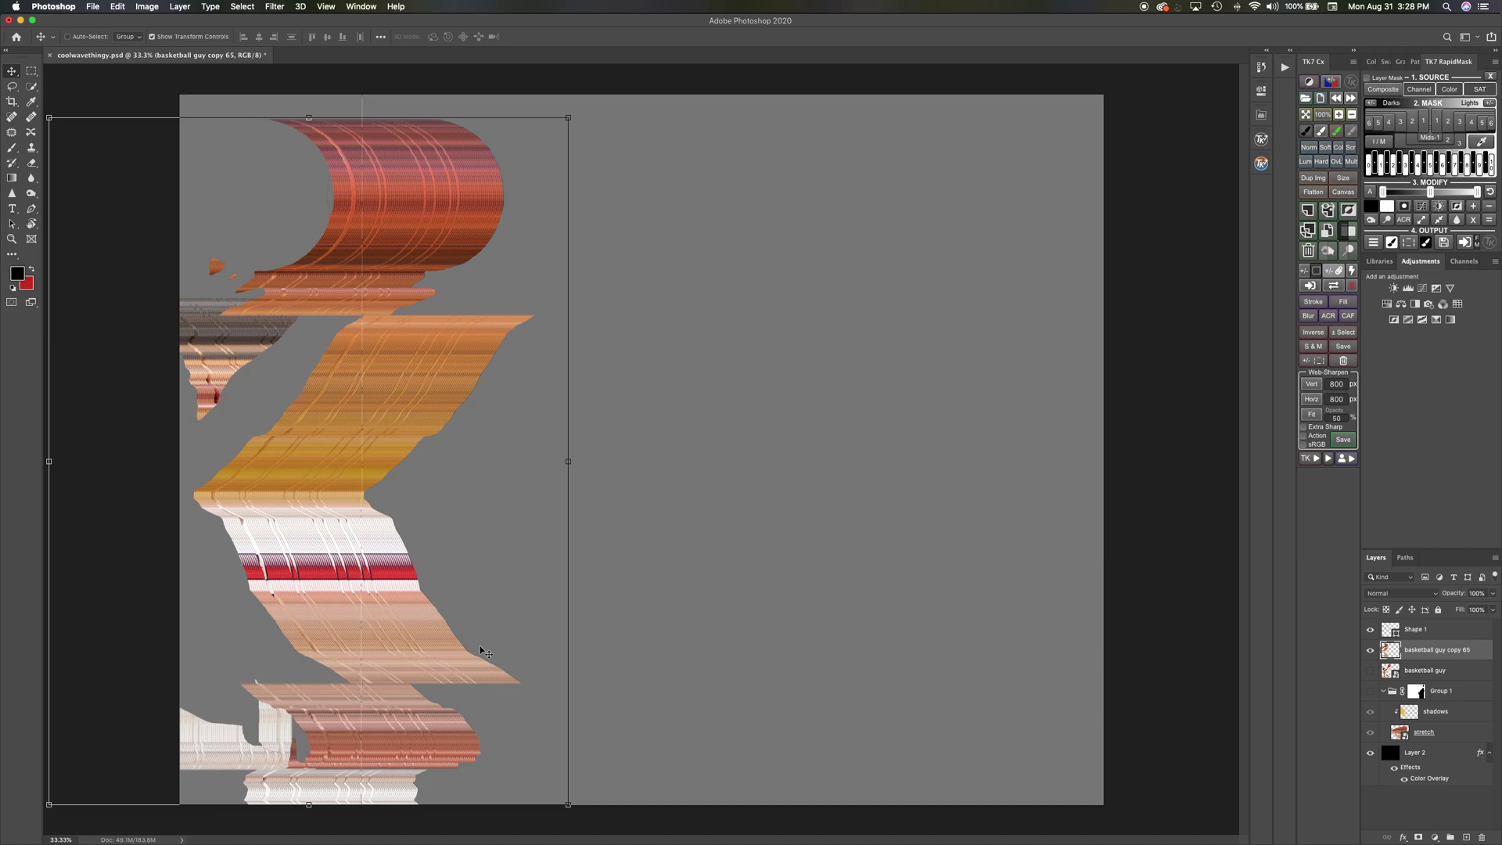
- Select a single-pixel column of the streak layer along the guide line with the Single Column Marquee and copy it onto a new layer
{"action": "left_click", "coordinate": [12, 254]}
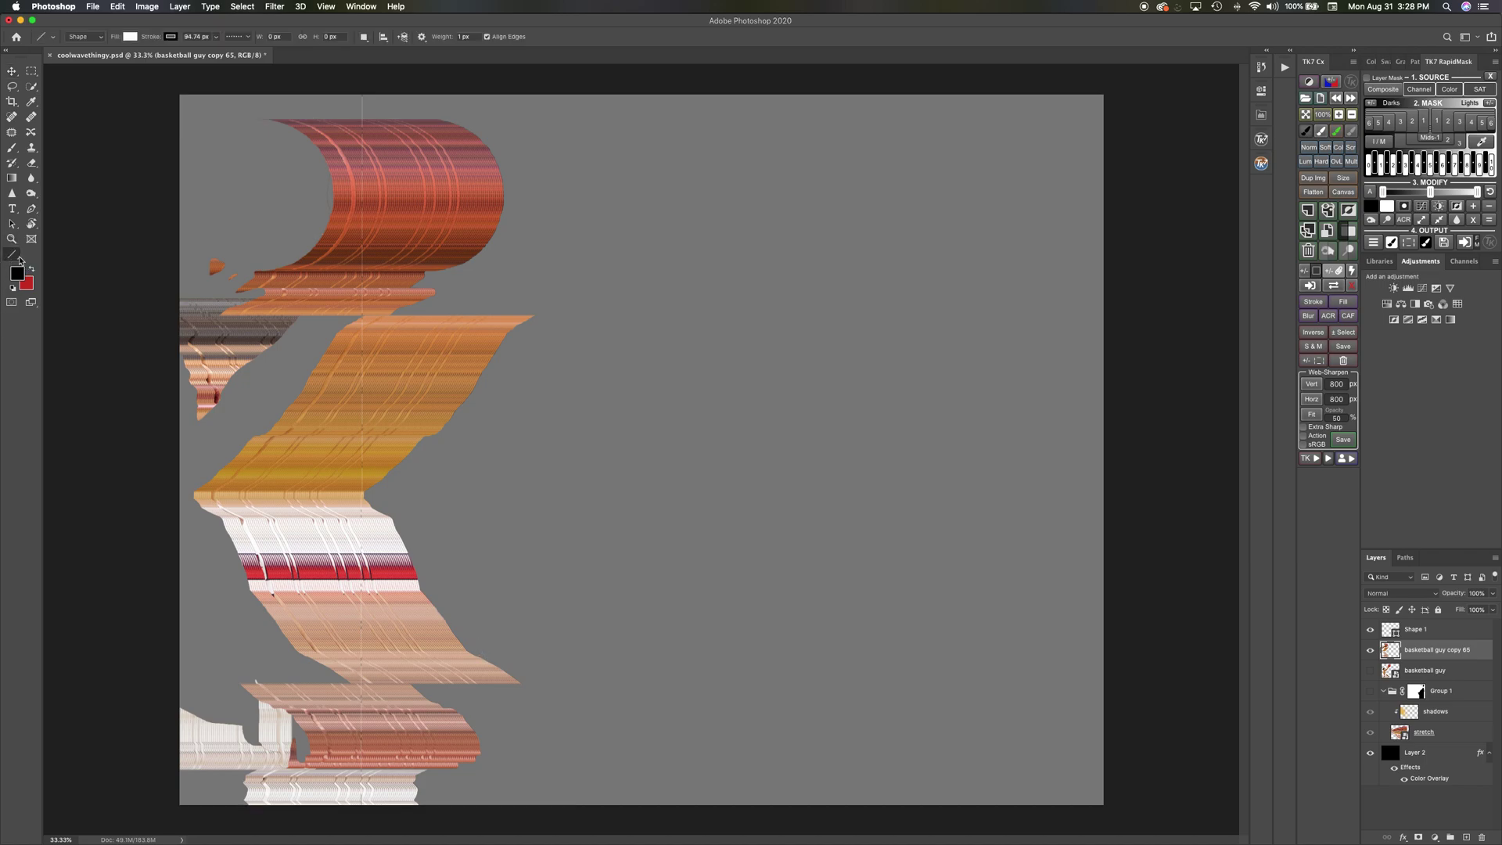
{"action": "left_click", "coordinate": [42, 264]}
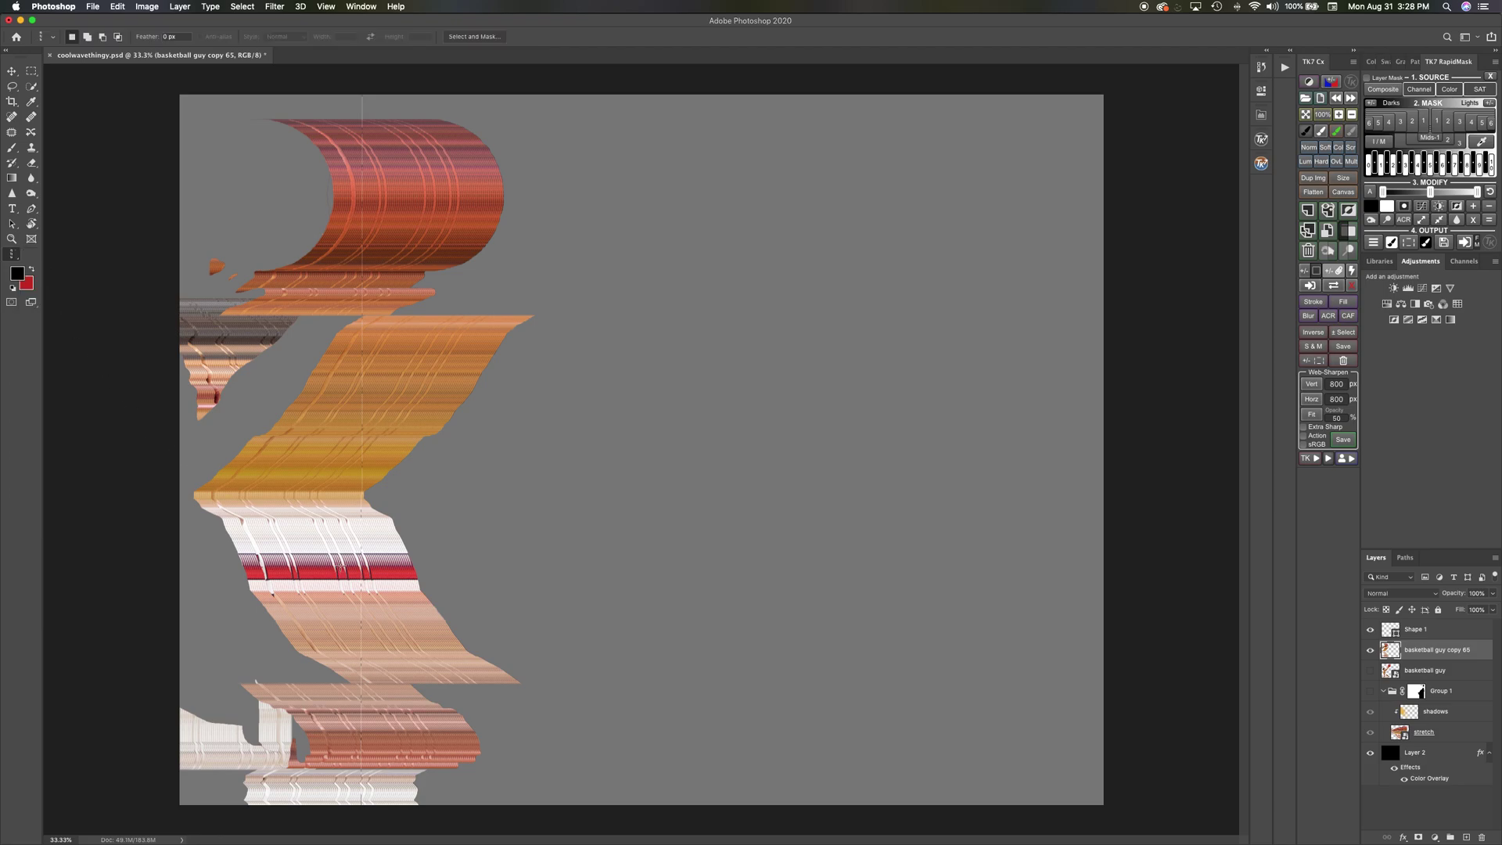
{"action": "left_click", "coordinate": [363, 95]}
{"action": "left_click", "coordinate": [1467, 838]}
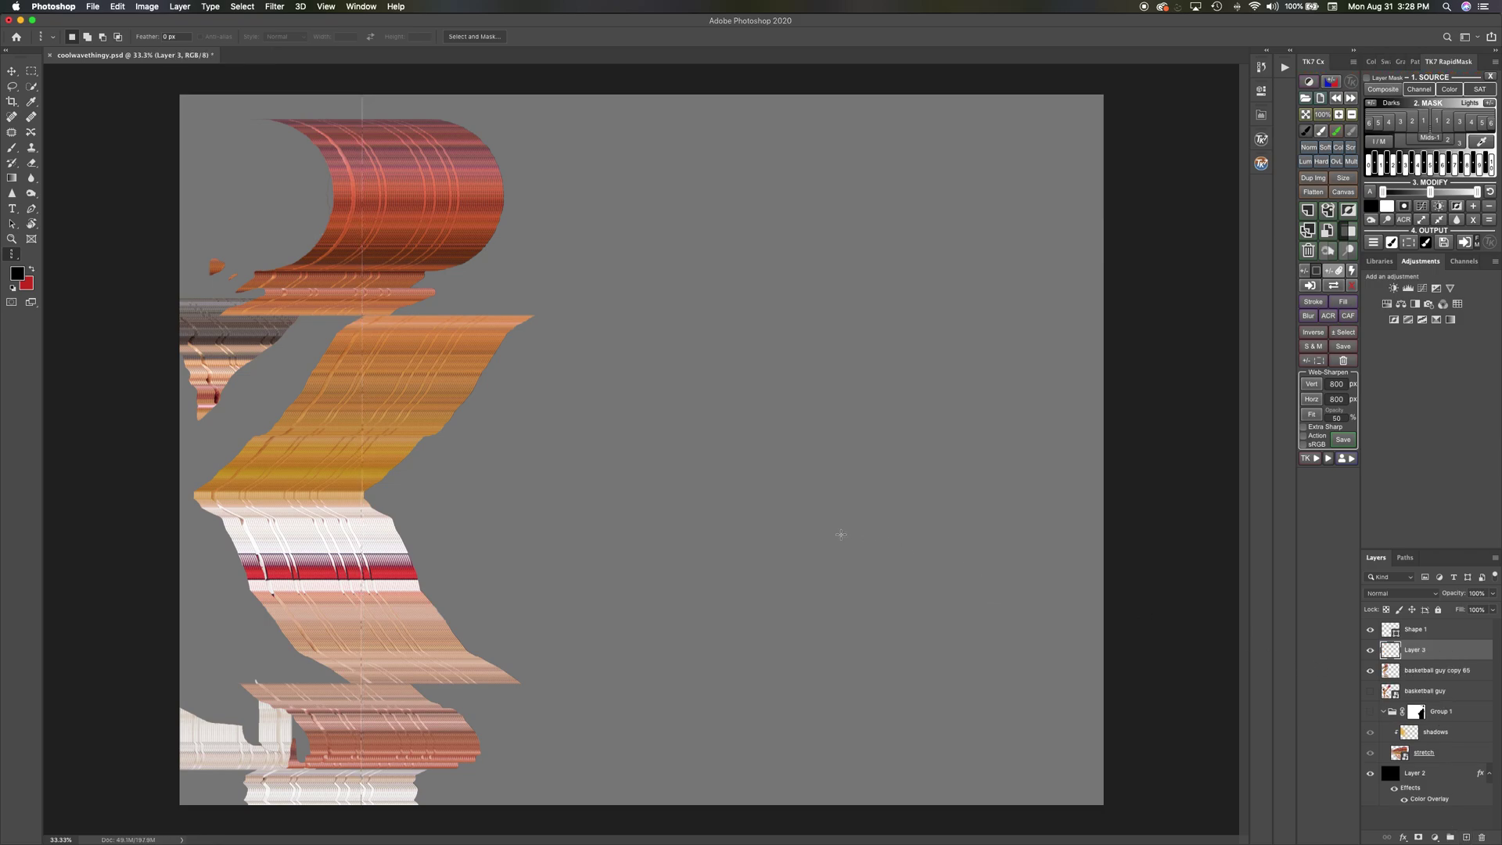
- Hide the basketball guy copy 65 layer and delete the Shape 1 guide line layer
{"action": "left_click", "coordinate": [1464, 676]}
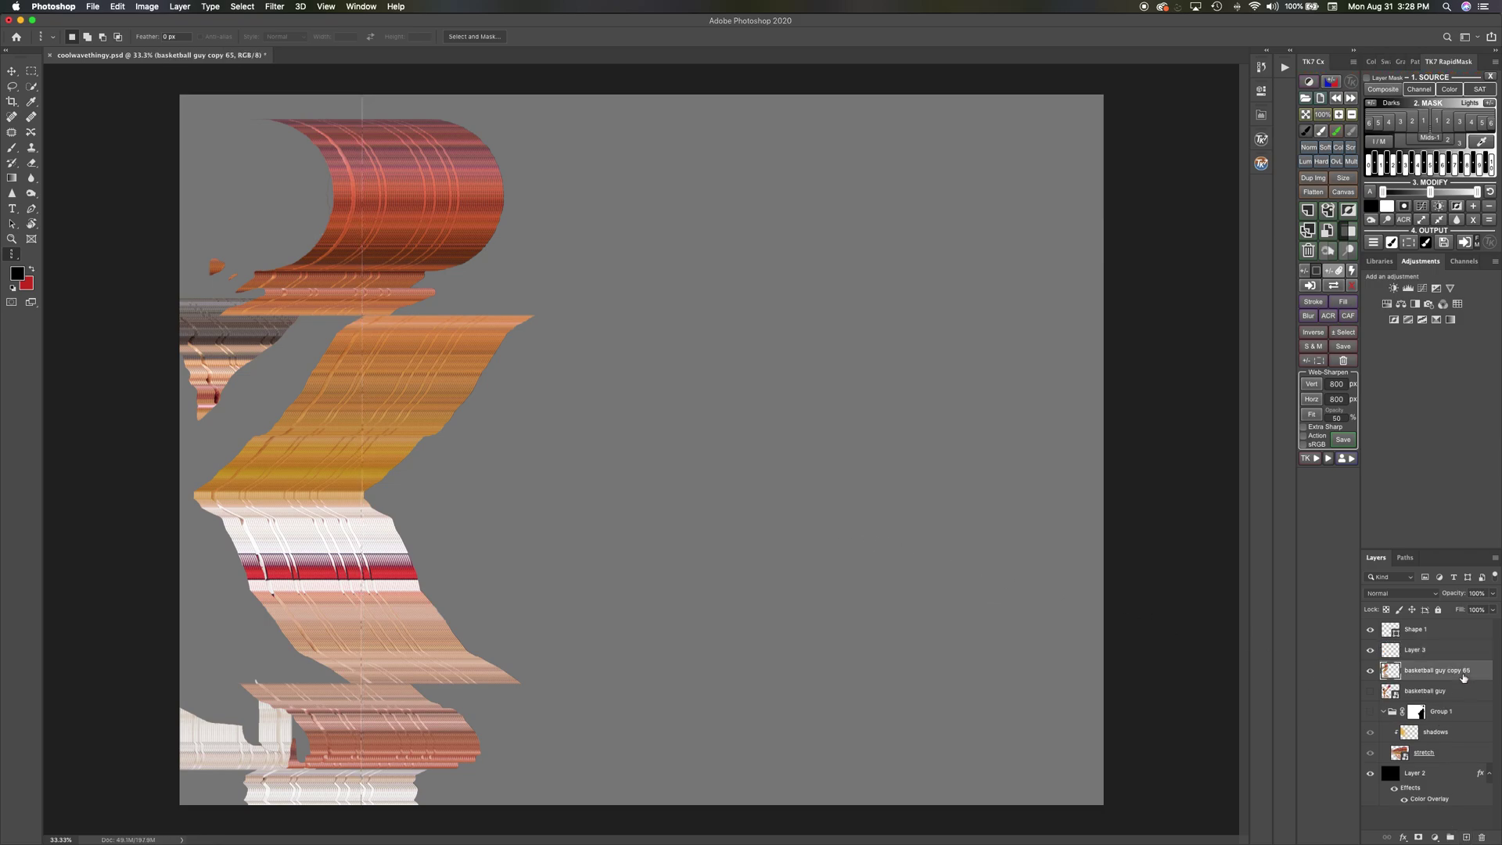
{"action": "left_click", "coordinate": [1370, 671]}
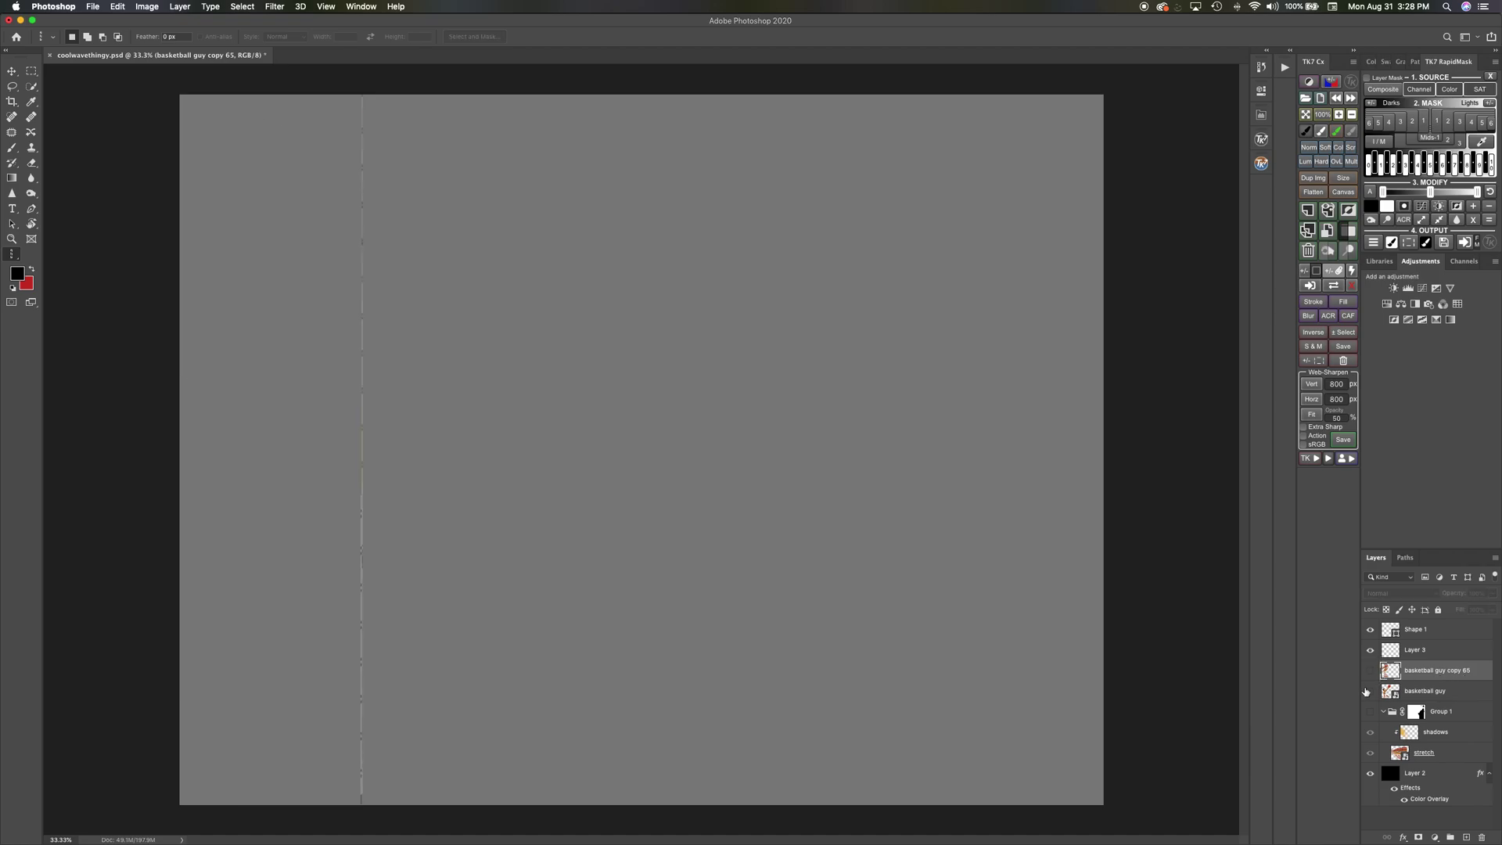
{"action": "left_click", "coordinate": [1436, 654]}
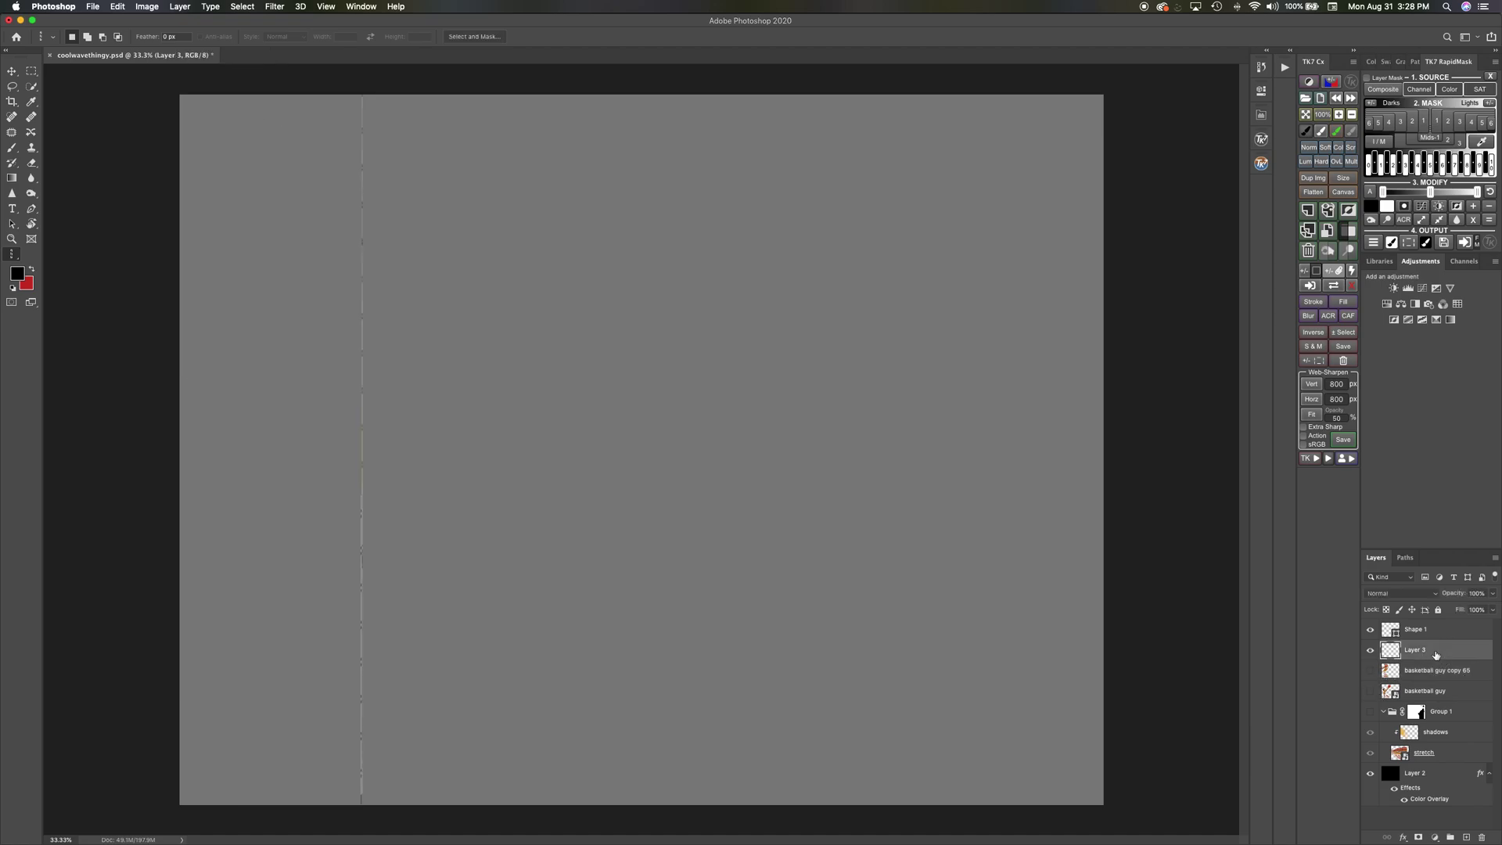
{"action": "left_click", "coordinate": [1426, 636]}
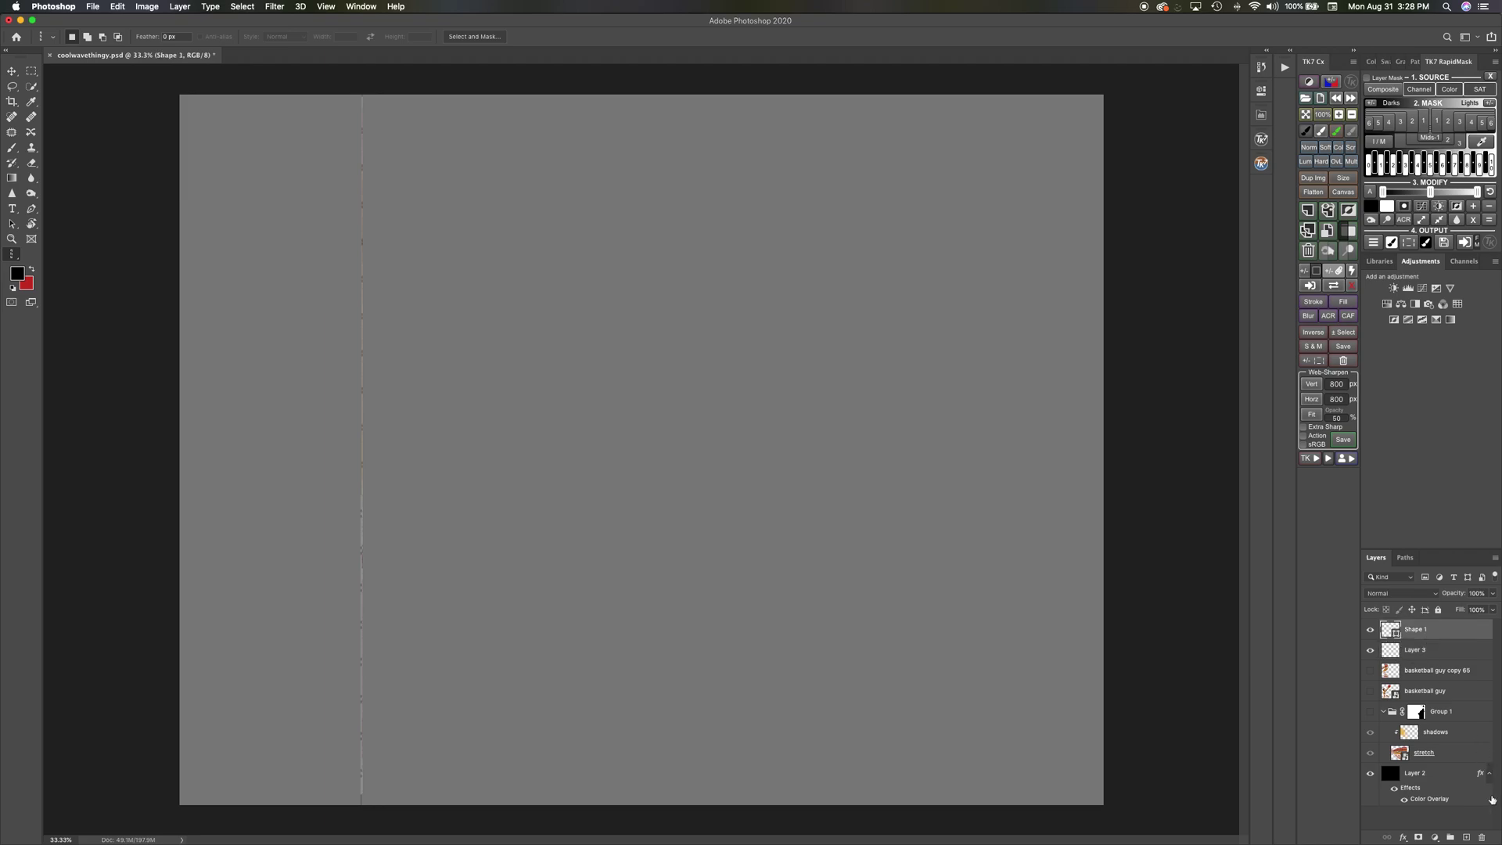
{"action": "key", "text": "Delete"}
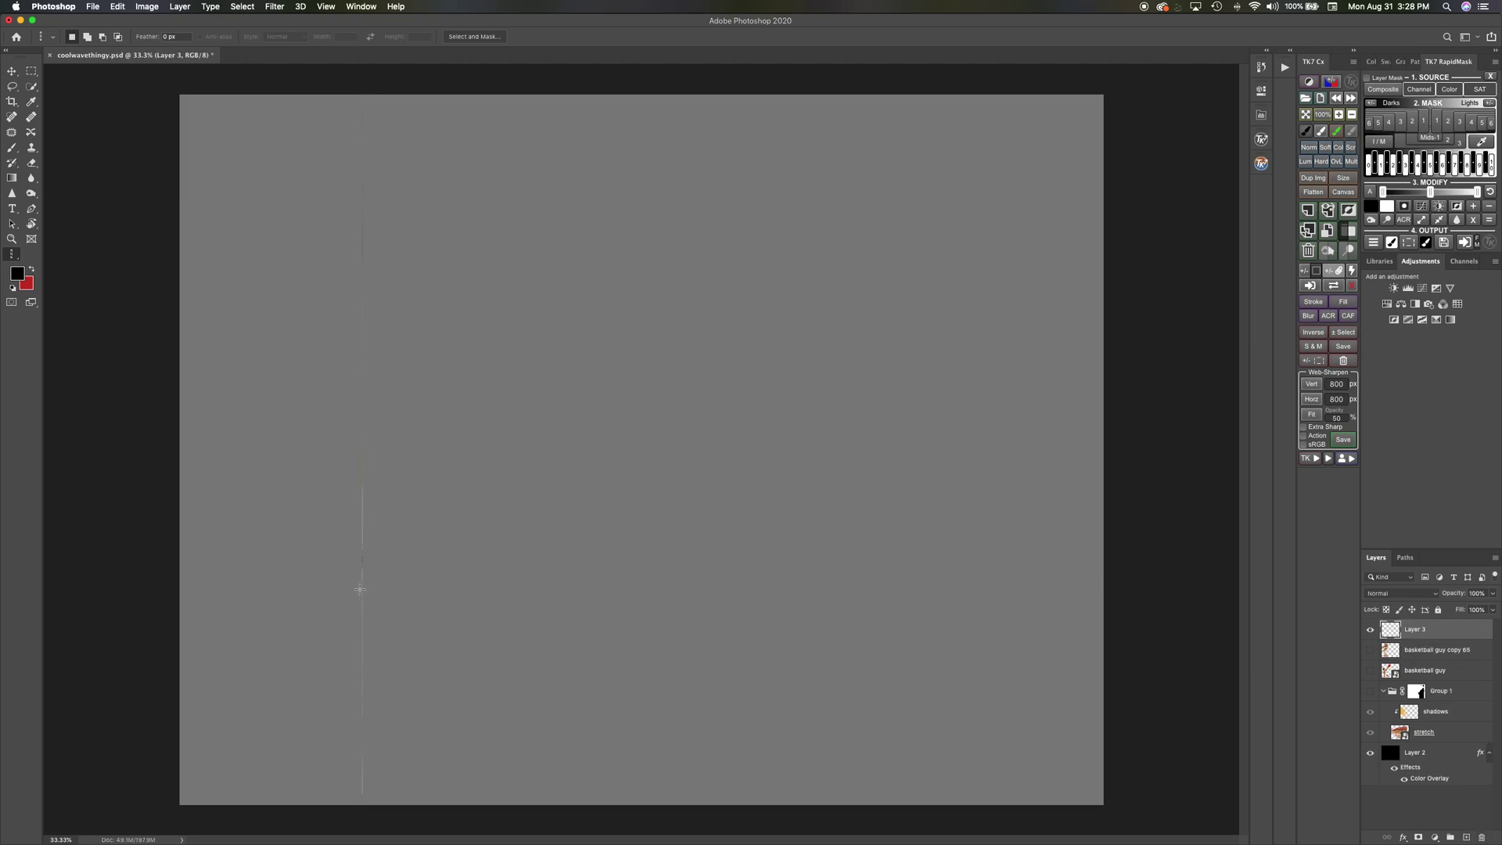
- Stretch the single-pixel column on Layer 3 rightward with Free Transform into a striped block about half the canvas wide
{"action": "left_click", "coordinate": [11, 71]}
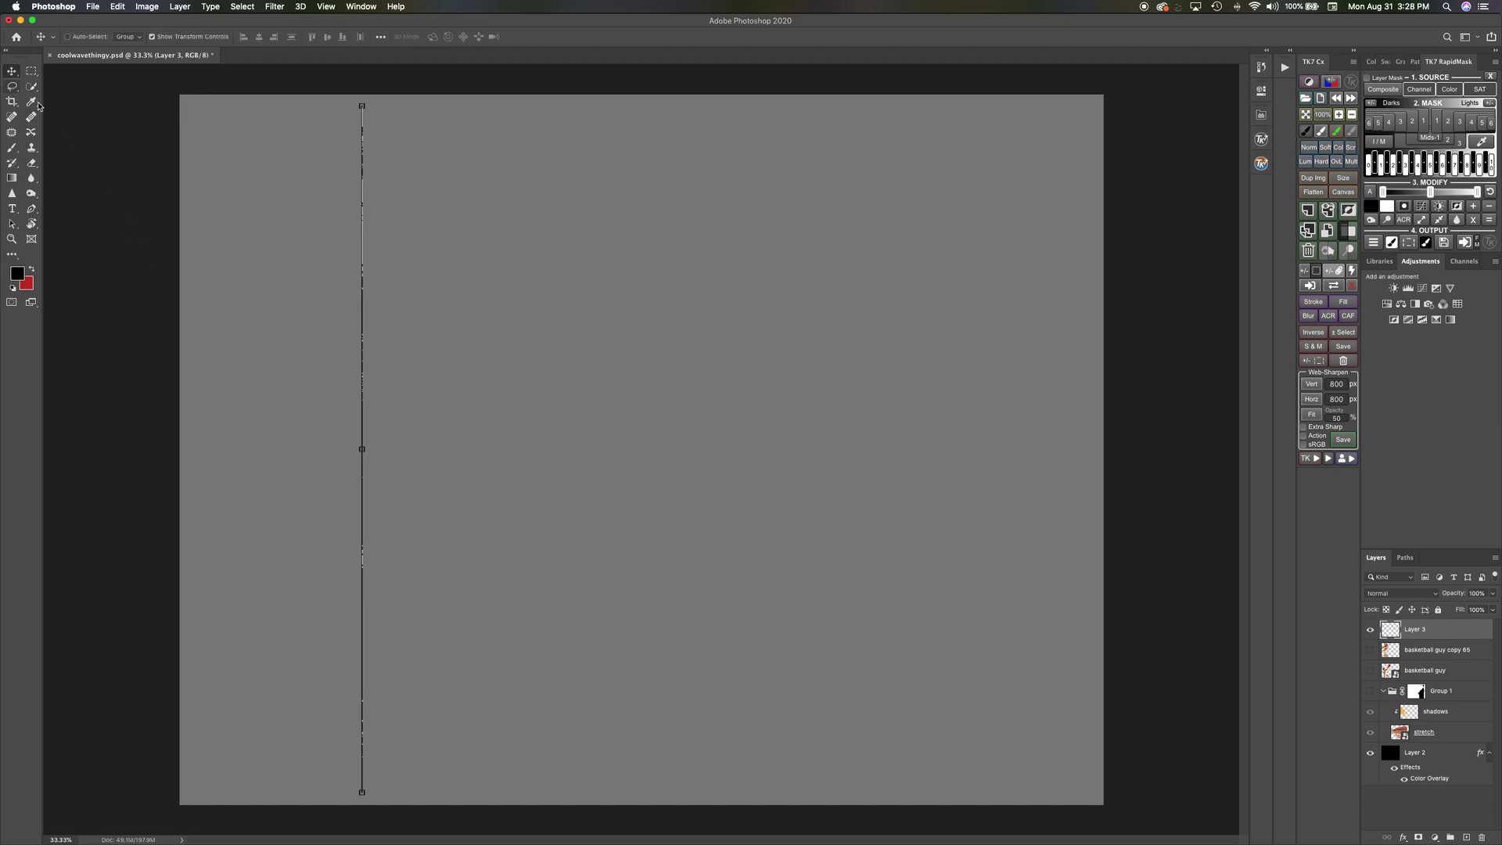
{"action": "key", "text": "super+t"}
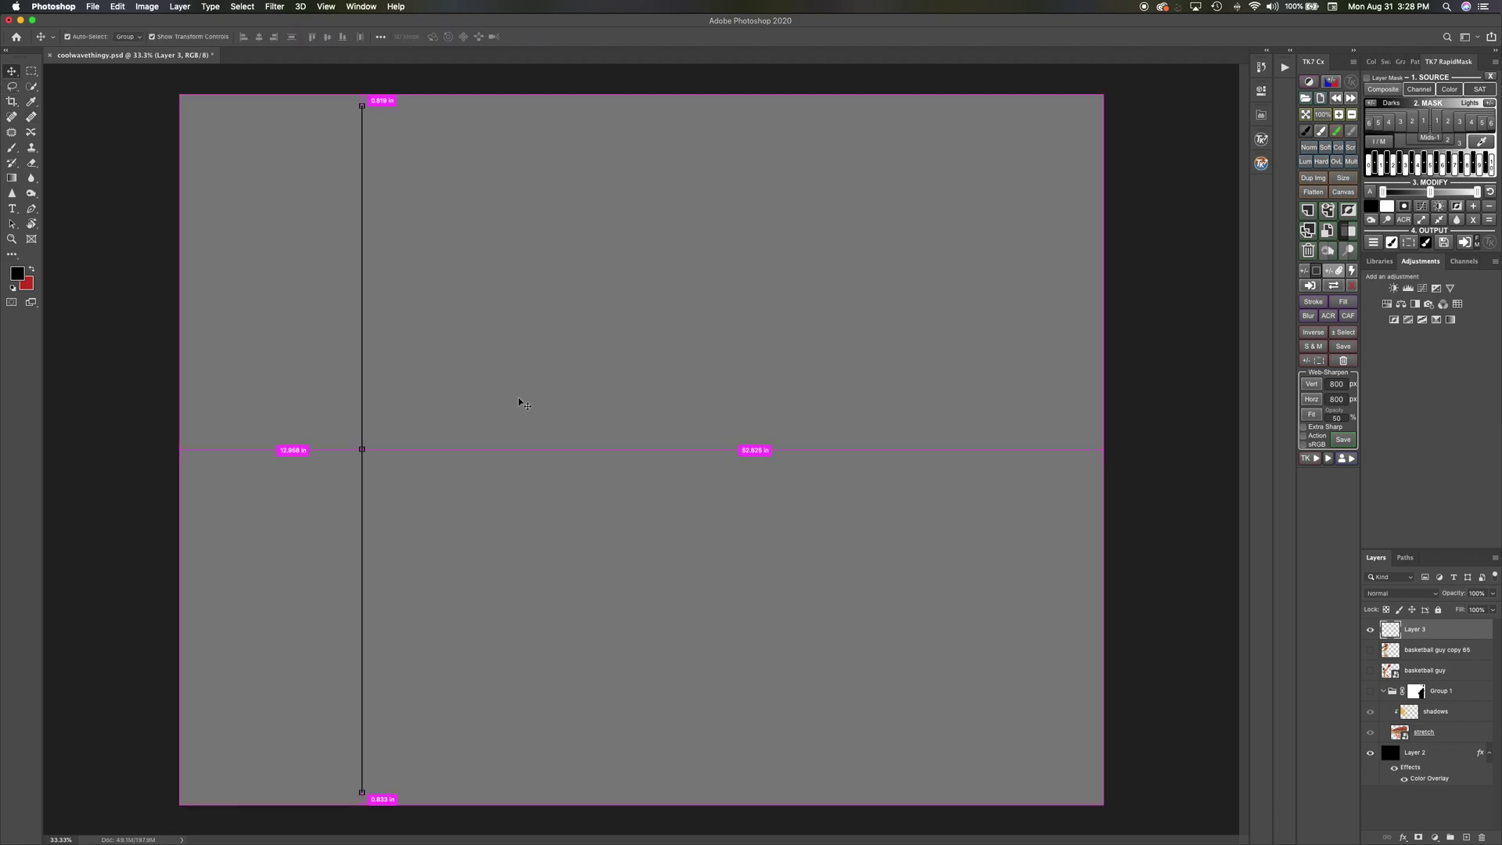
{"action": "left_click_drag", "start_coordinate": [364, 450], "coordinate": [844, 475]}
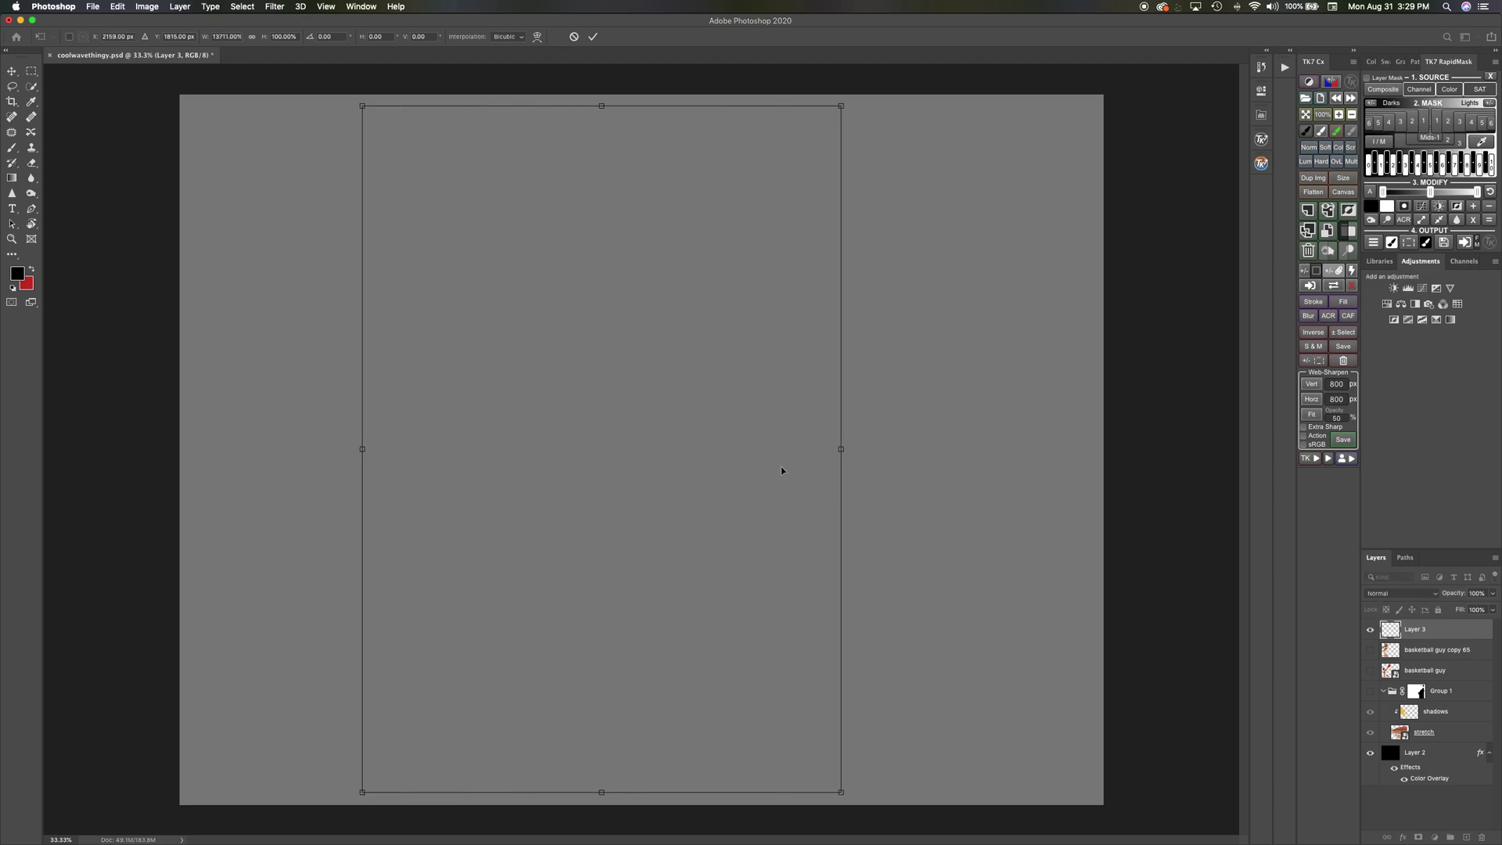
{"action": "left_click", "coordinate": [593, 37]}
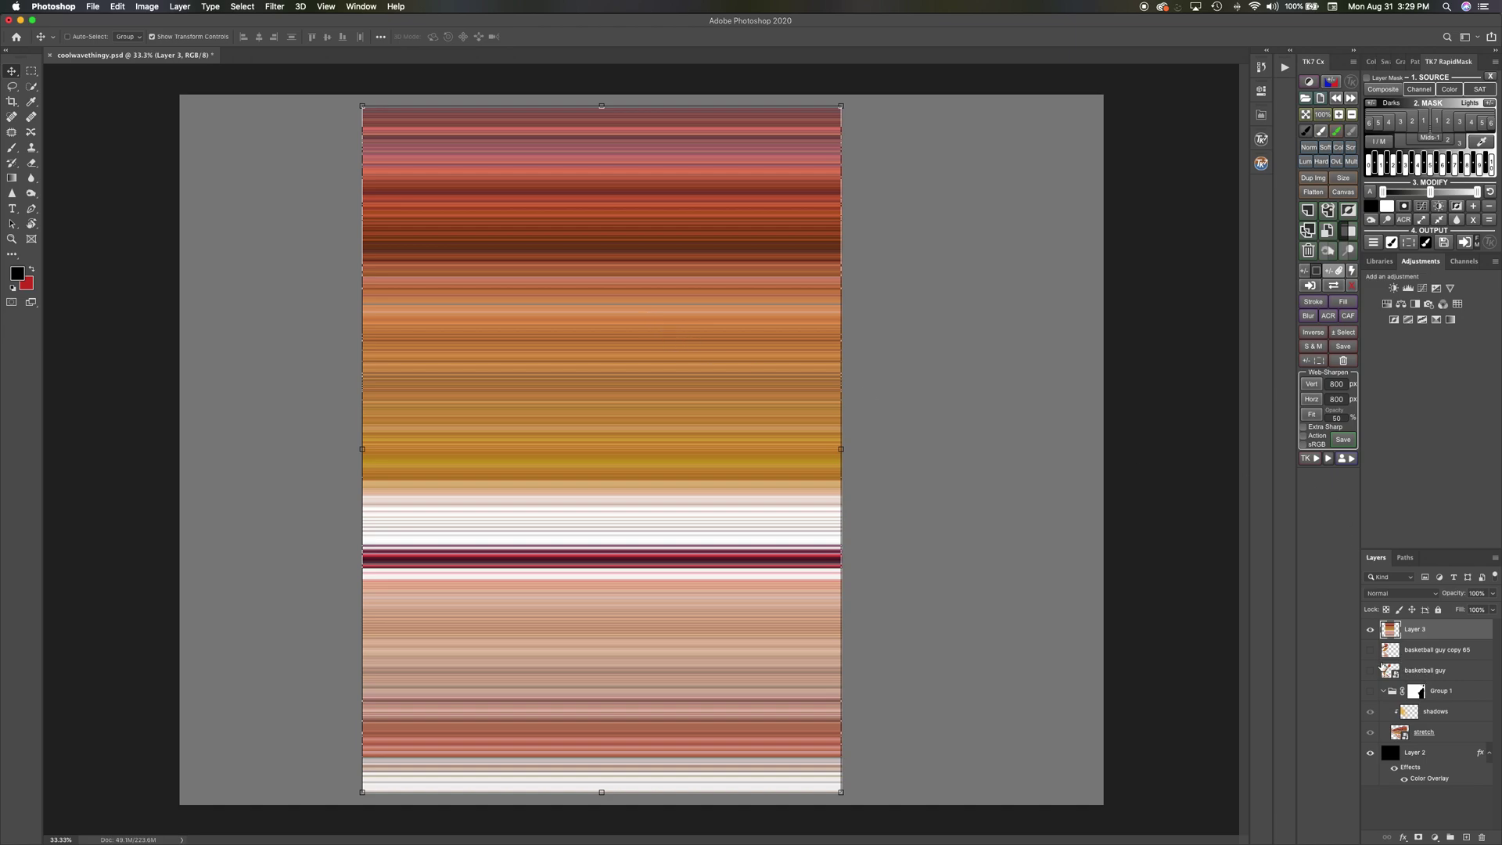
- Delete the basketball guy copy 65 layer, then show the basketball guy layer, move the player right, and place it above Layer 3
{"action": "left_click", "coordinate": [1421, 656]}
{"action": "left_click", "coordinate": [1373, 650]}
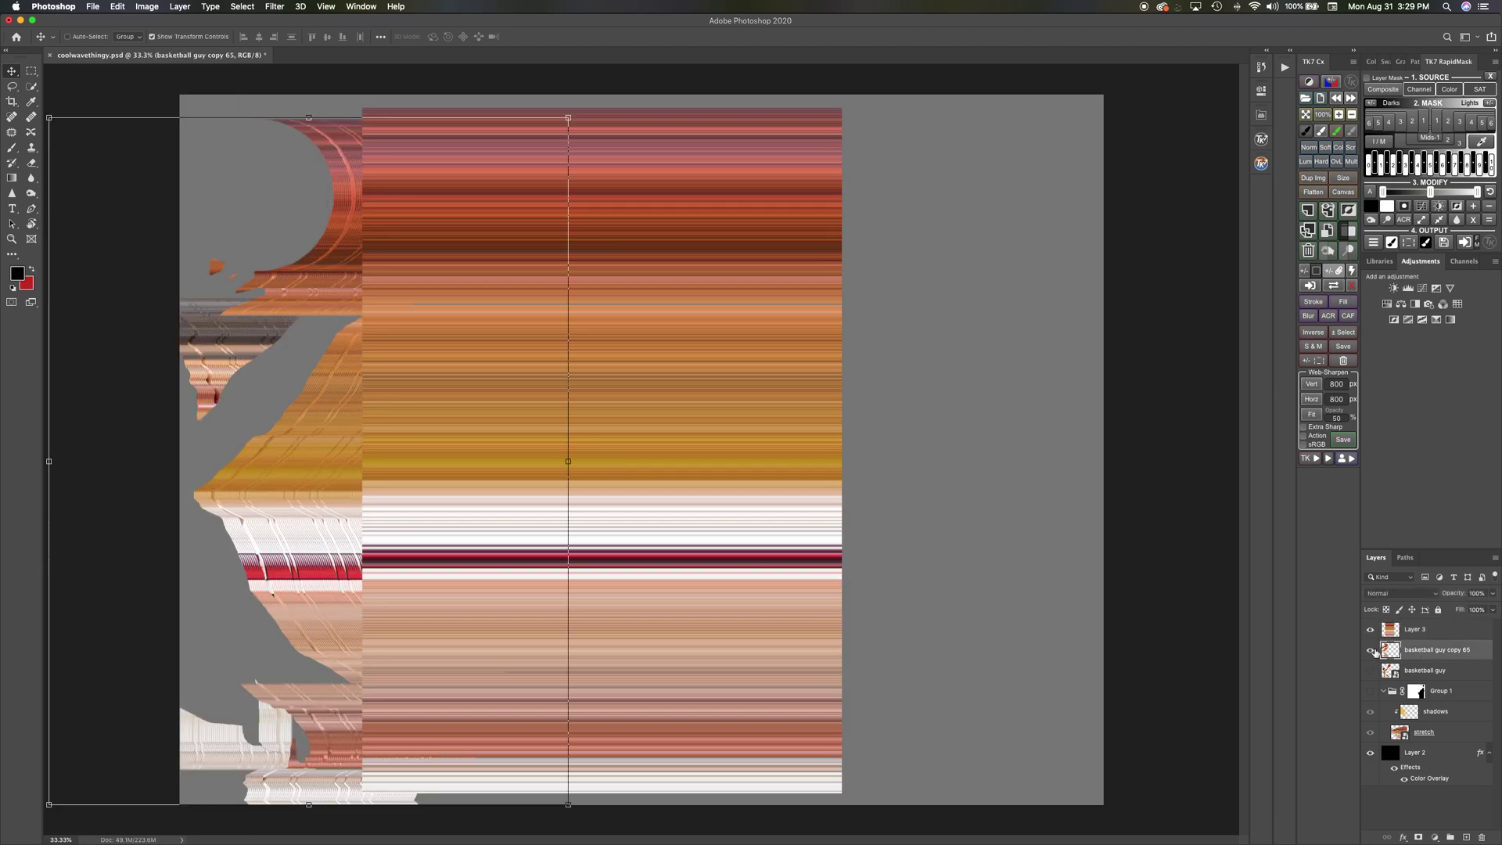
{"action": "left_click", "coordinate": [1482, 836]}
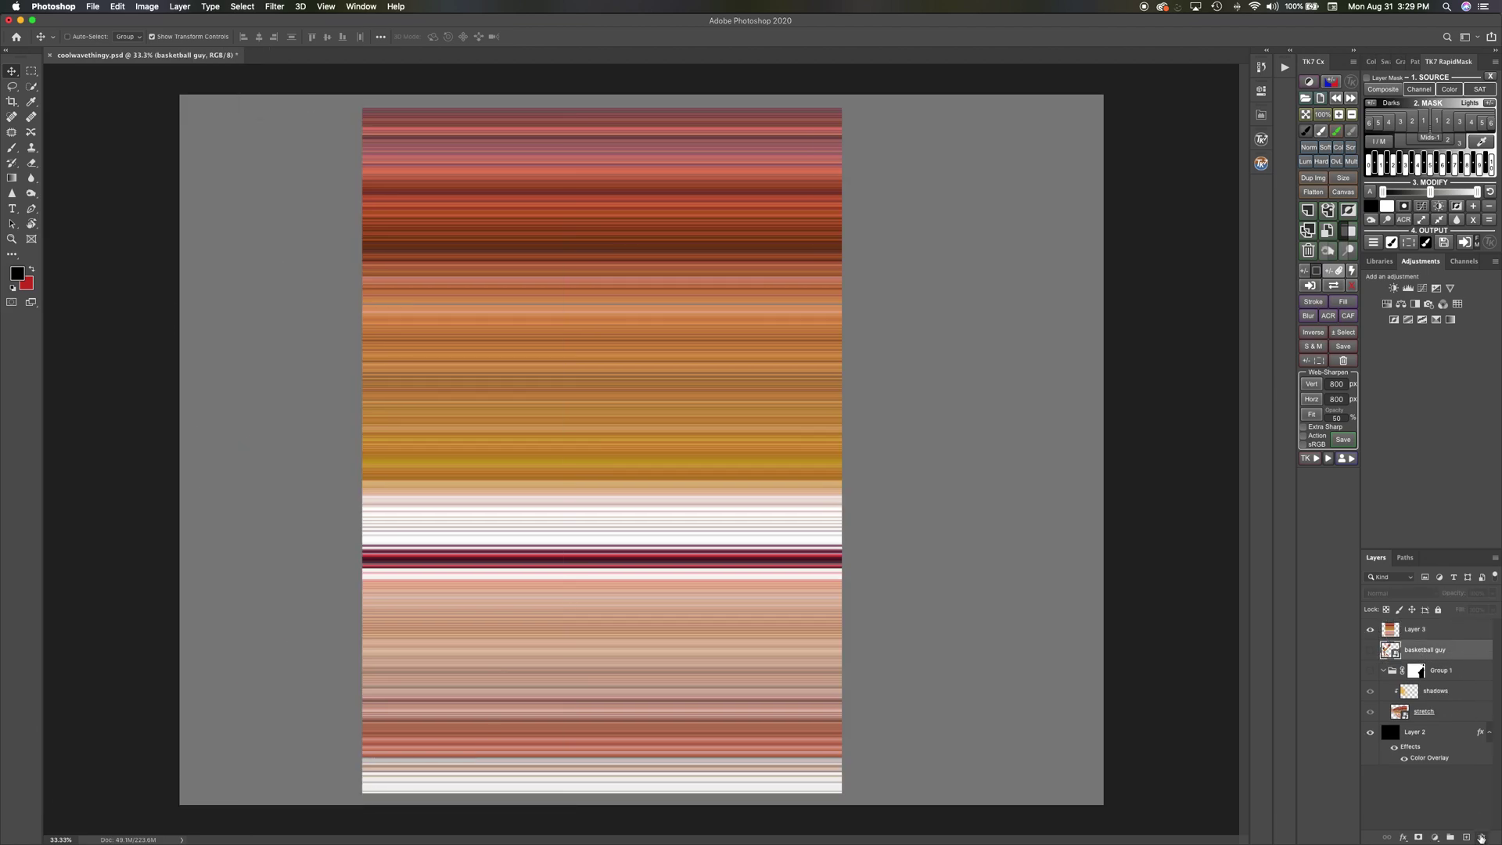
{"action": "left_click", "coordinate": [1370, 650]}
{"action": "left_click_drag", "start_coordinate": [307, 432], "coordinate": [872, 421]}
{"action": "left_click_drag", "start_coordinate": [1419, 654], "coordinate": [1417, 624]}
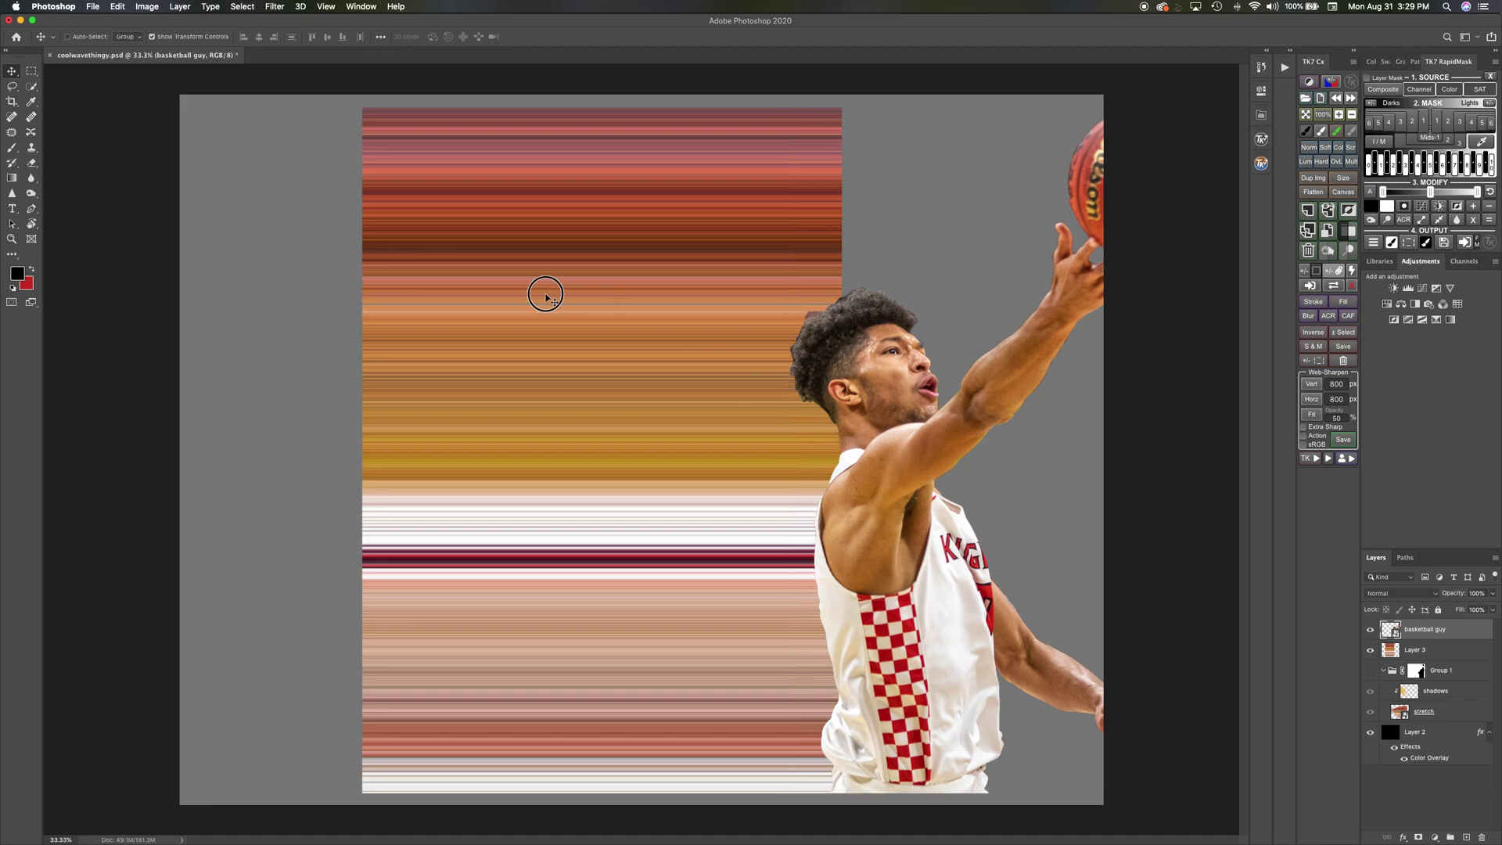
- Shift the stripes and the player left so the ball meets the canvas's right edge and the player overlaps the stripes, leaving Layer 3 active
{"action": "left_click", "coordinate": [1406, 658]}
{"action": "left_click_drag", "start_coordinate": [641, 433], "coordinate": [571, 430]}
{"action": "left_click", "coordinate": [910, 496], "text": "super"}
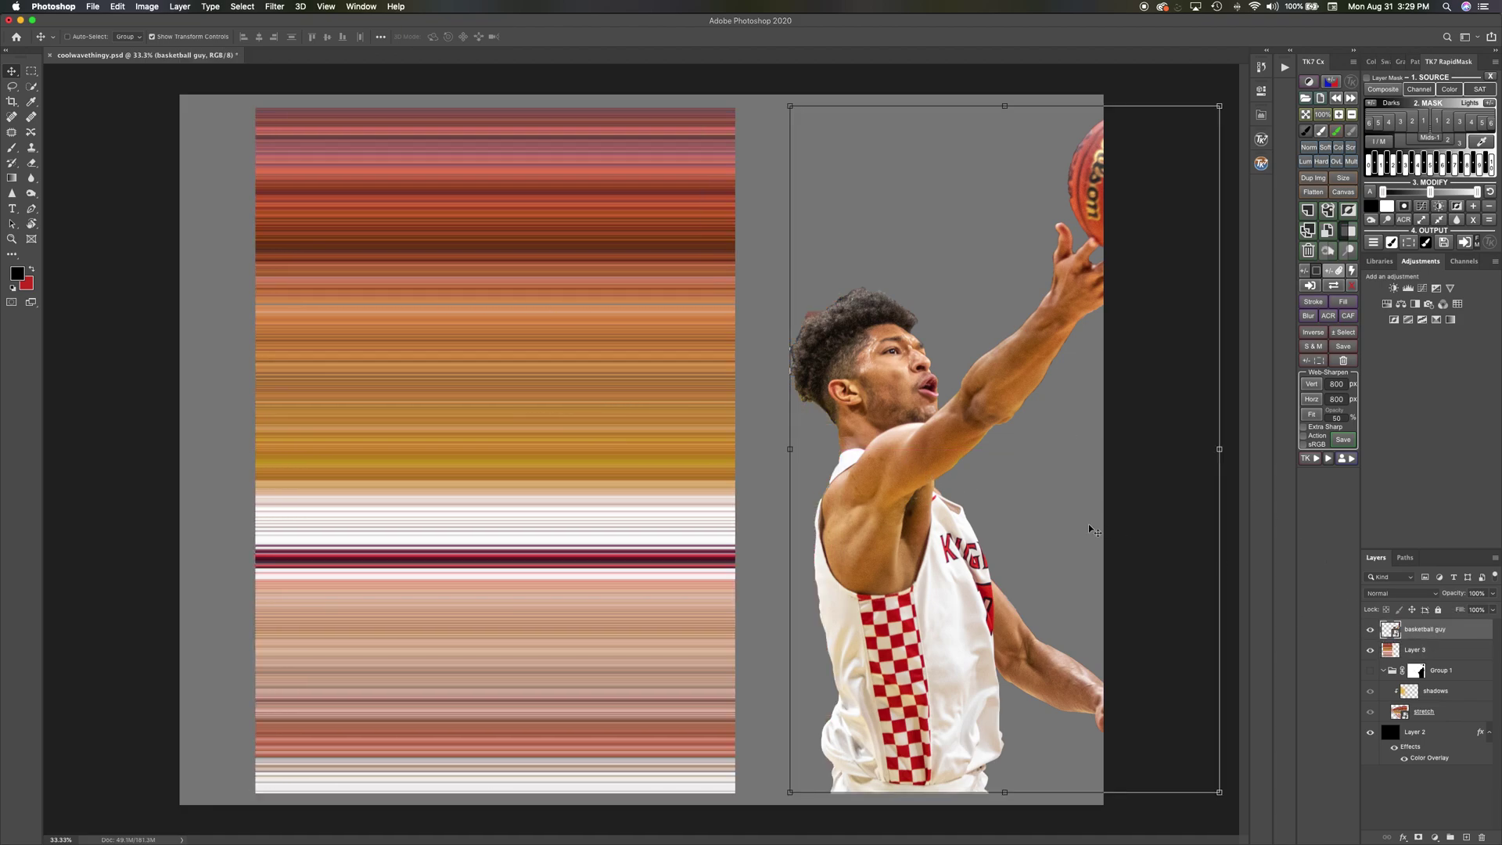
{"action": "left_click_drag", "start_coordinate": [909, 496], "coordinate": [790, 492]}
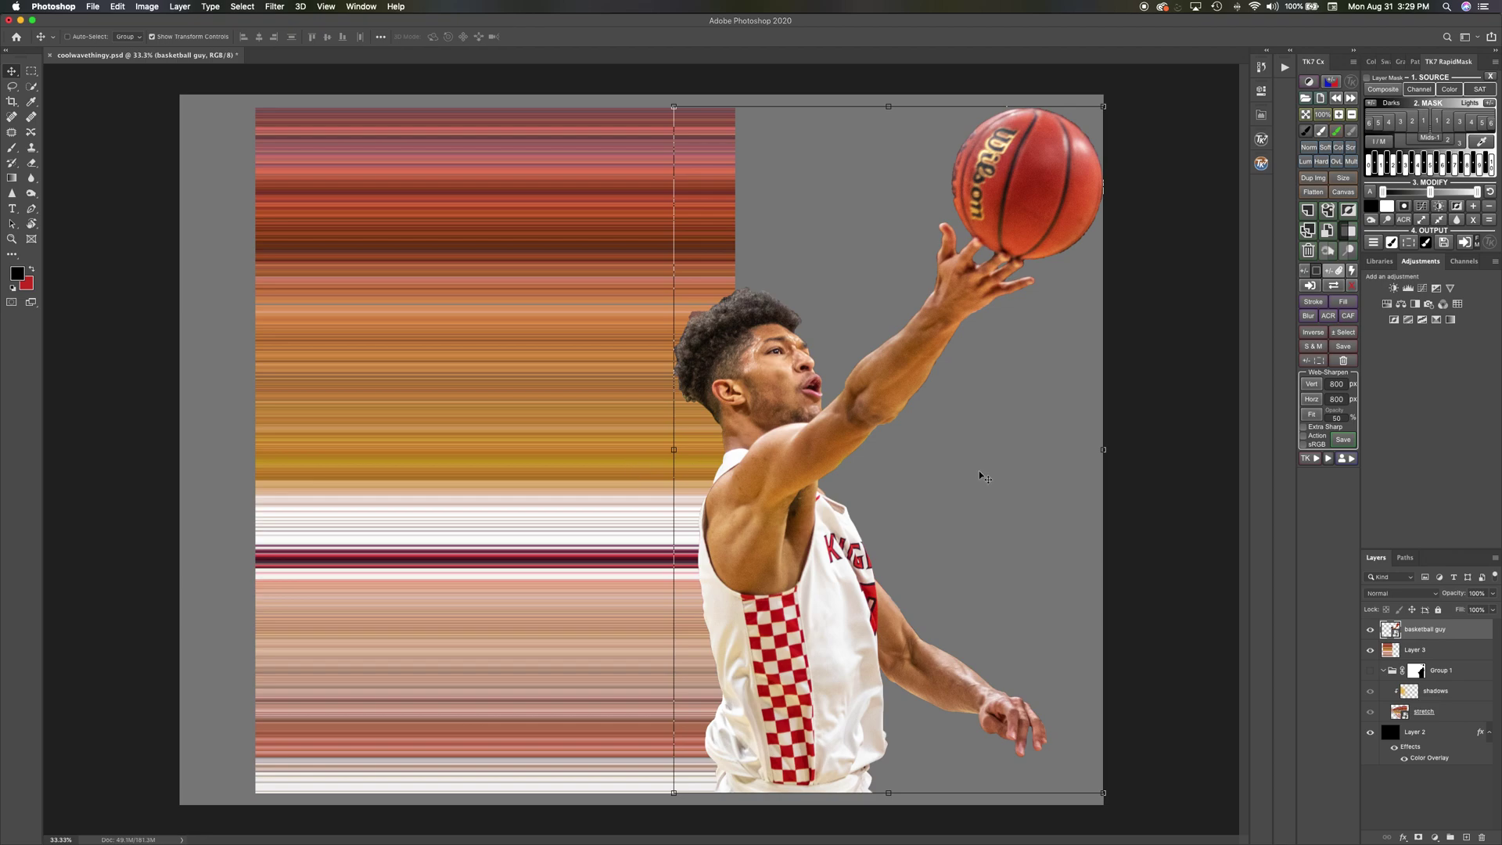
{"action": "left_click", "coordinate": [1447, 649]}
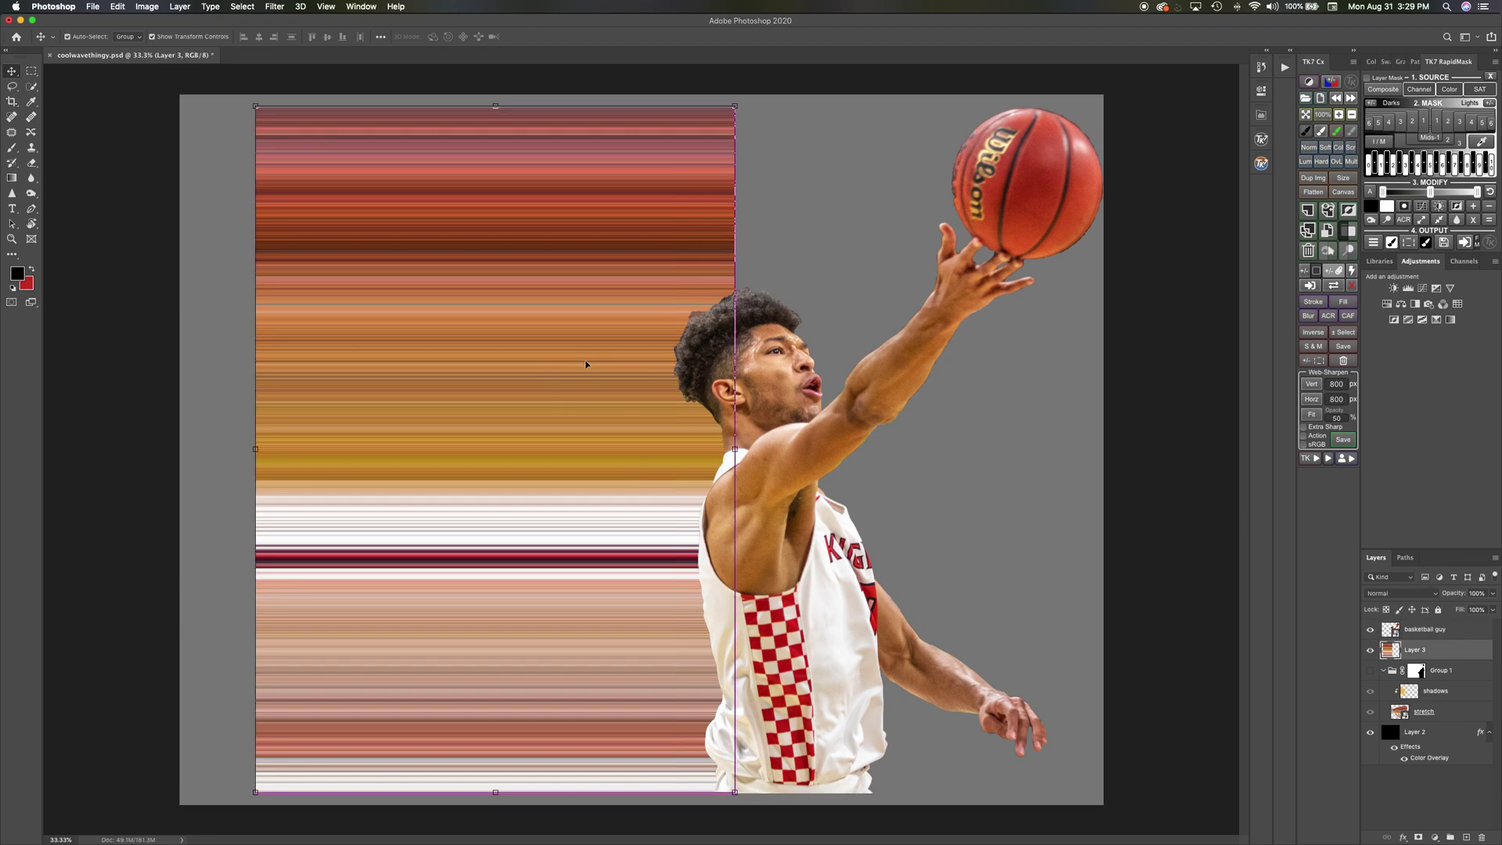
{"action": "key", "text": "super+t"}
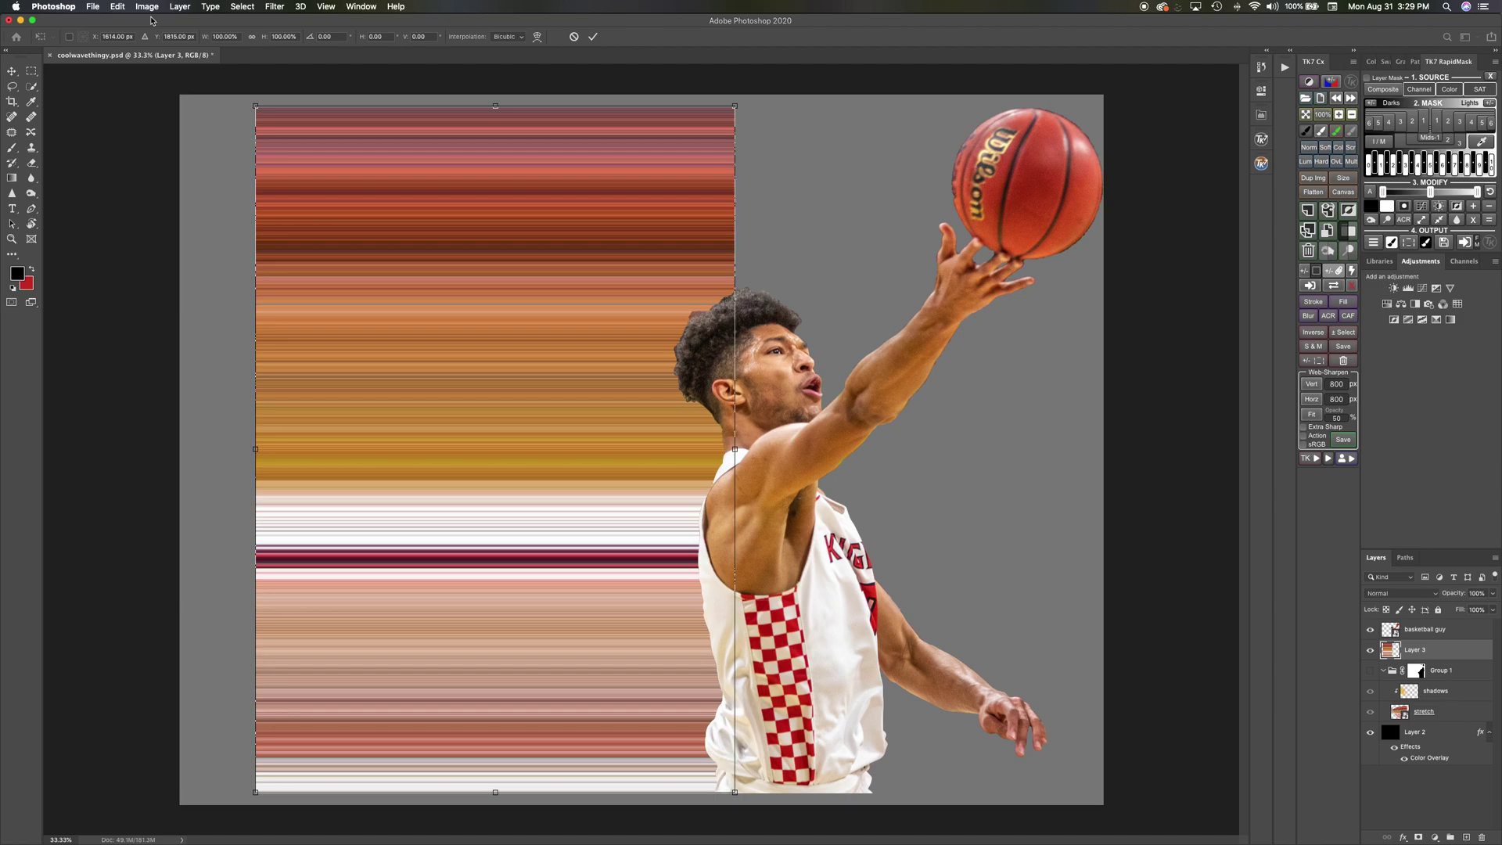
{"action": "left_click", "coordinate": [116, 7]}
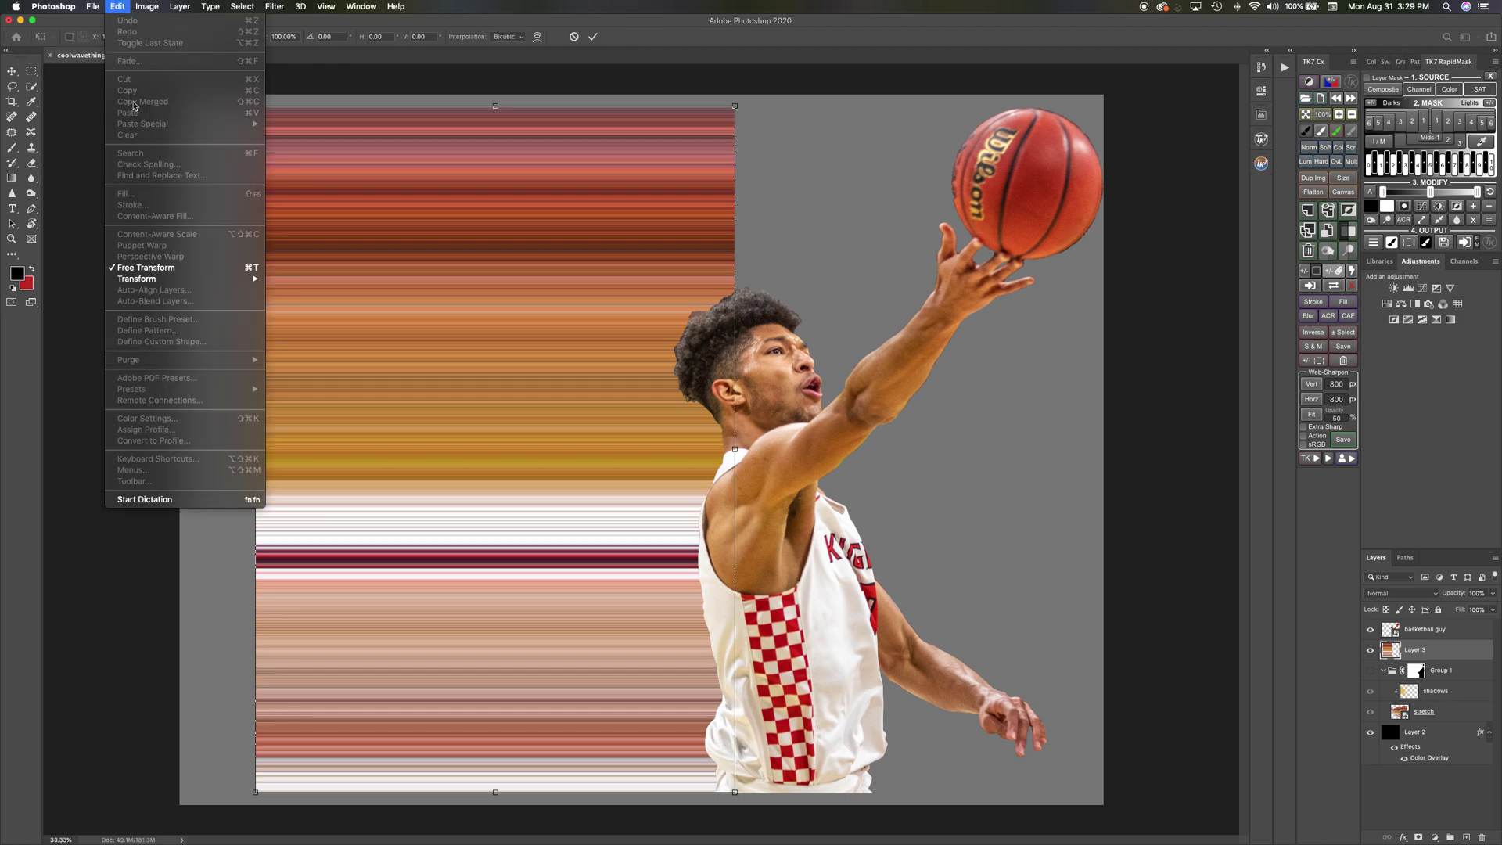
{"action": "left_click", "coordinate": [121, 7]}
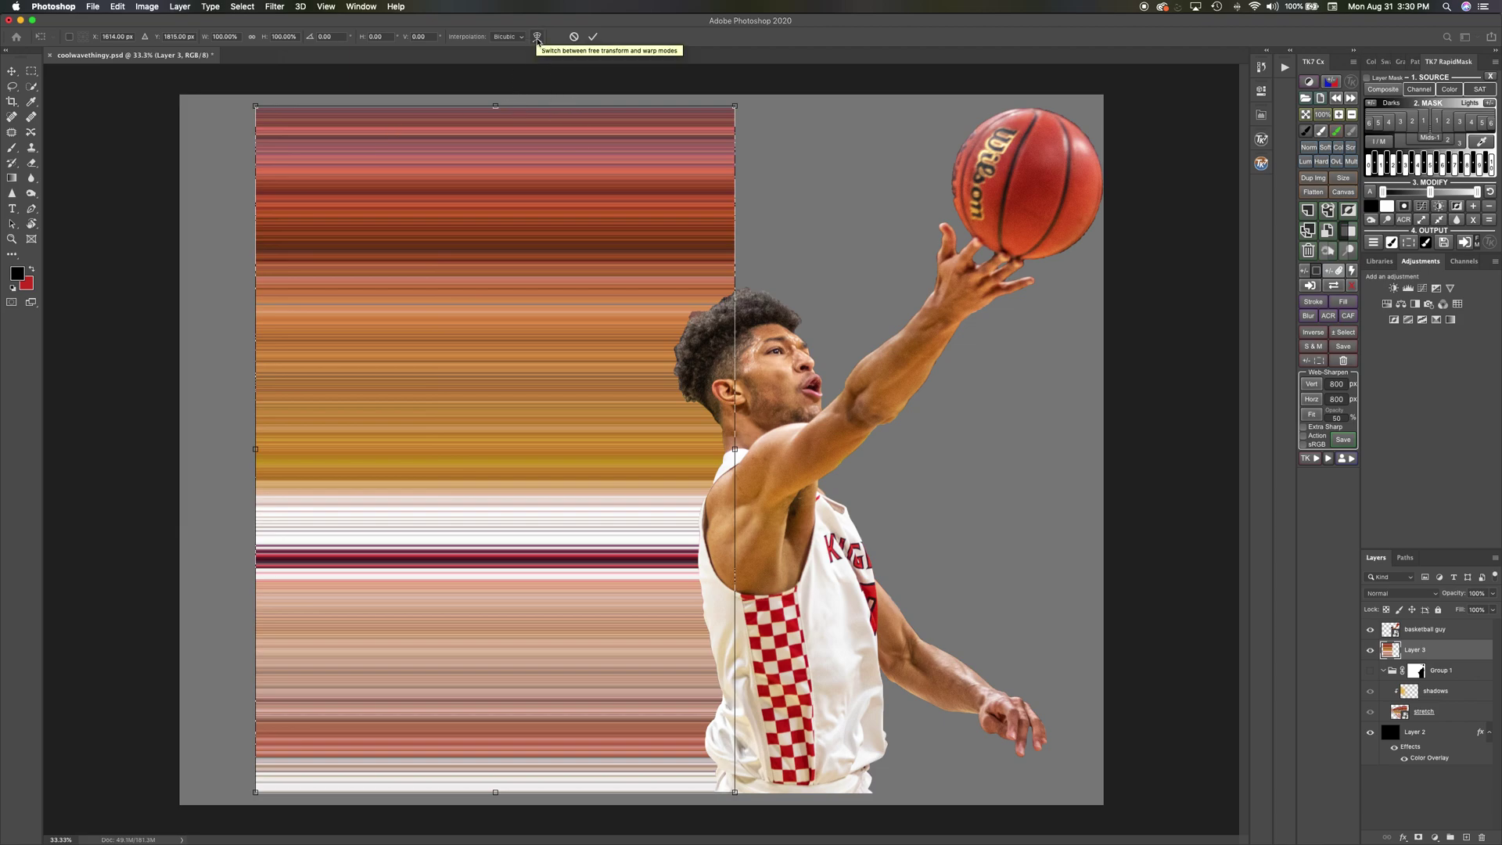
{"action": "left_click", "coordinate": [538, 39]}
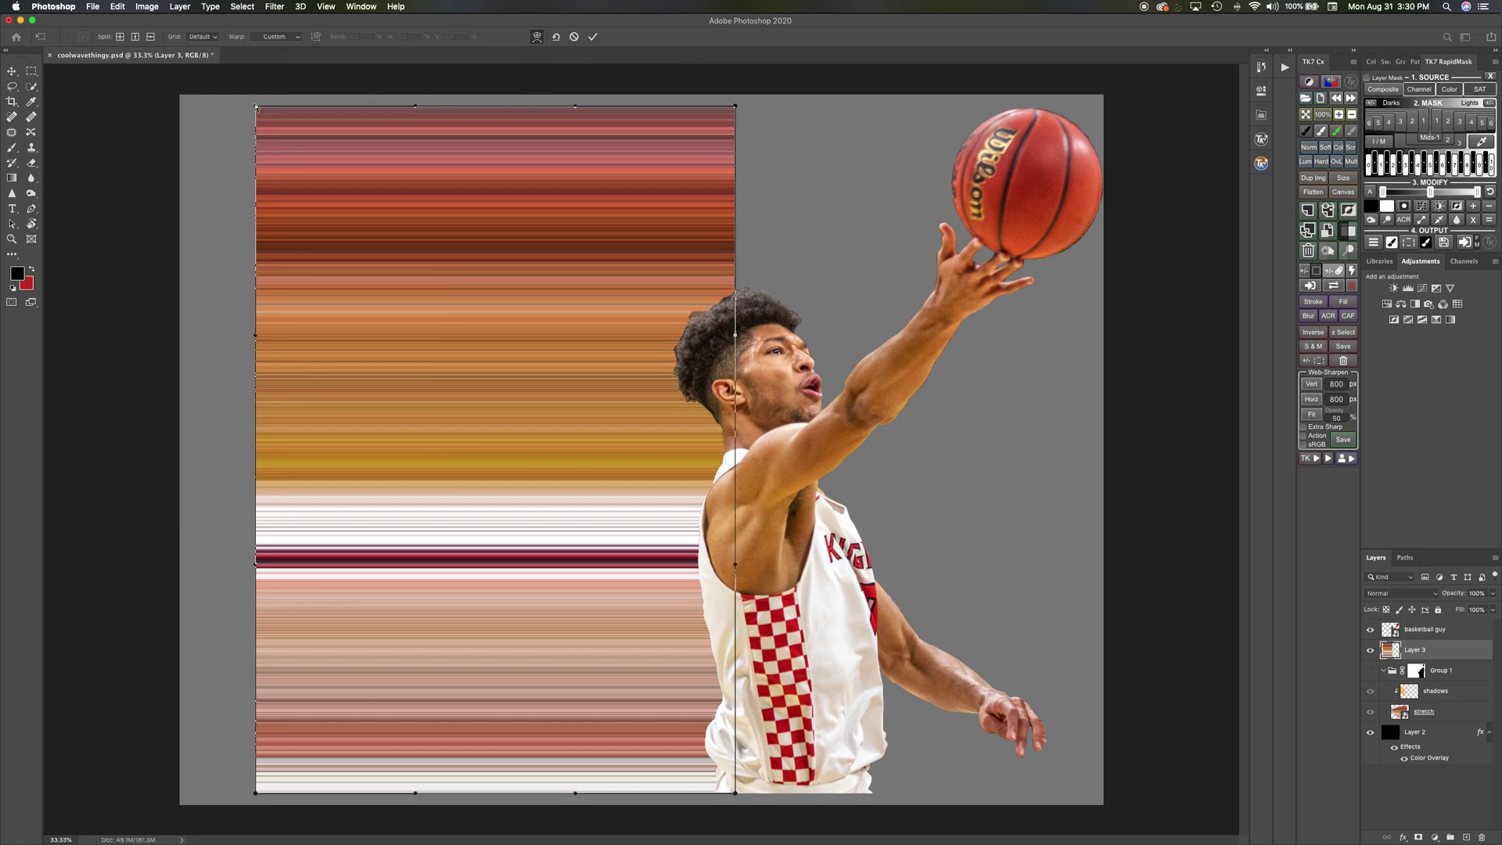
{"action": "mouse_move", "coordinate": [255, 107]}
{"action": "left_mouse_down"}
{"action": "mouse_move", "coordinate": [270, 182]}
{"action": "mouse_move", "coordinate": [268, 129]}
{"action": "mouse_move", "coordinate": [207, 129]}
{"action": "mouse_move", "coordinate": [256, 113]}
{"action": "left_mouse_up"}
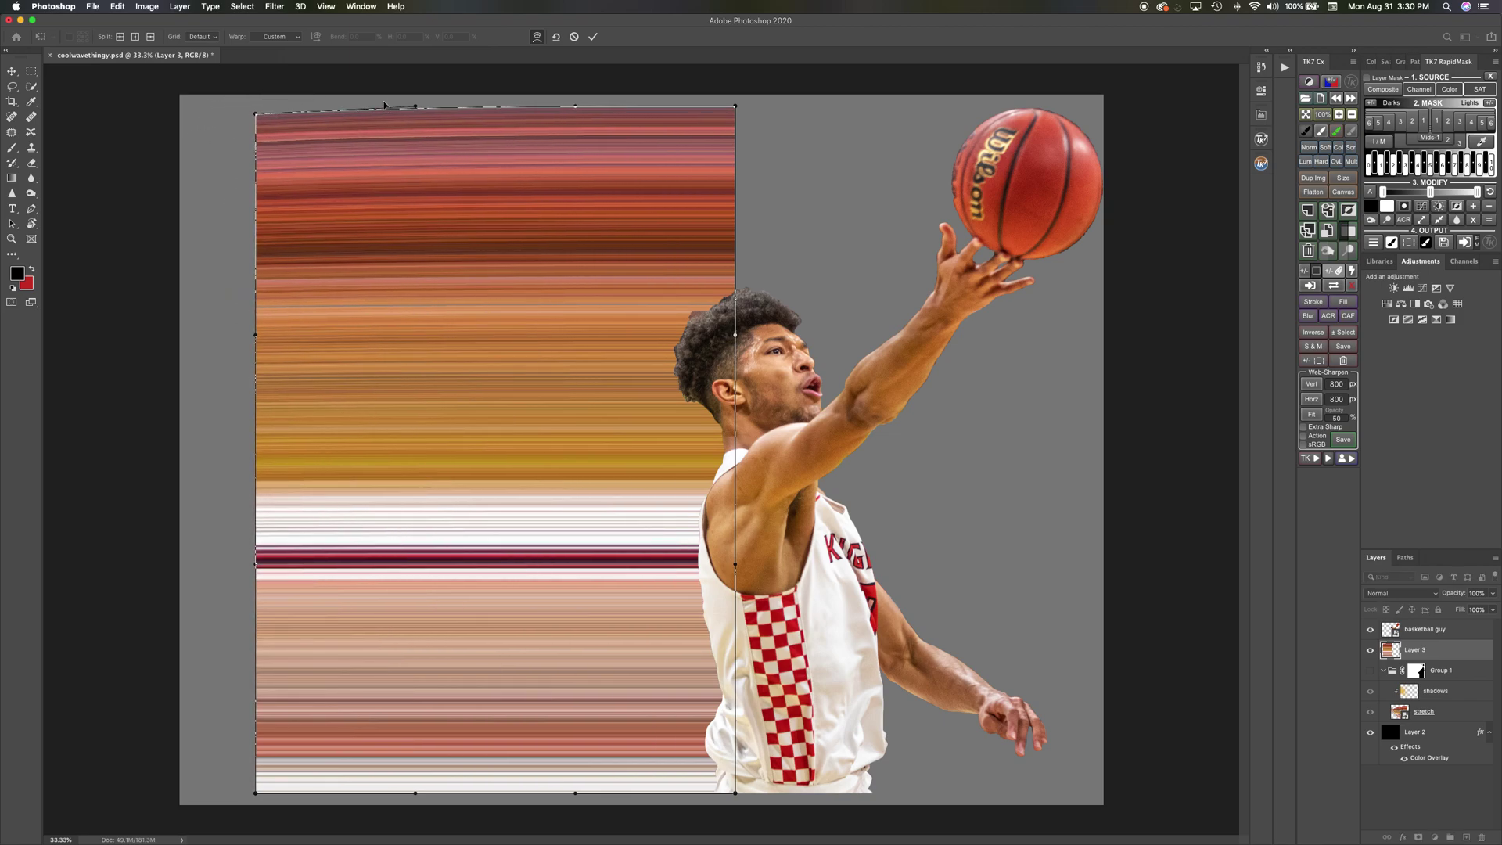
{"action": "key", "text": "super+z"}
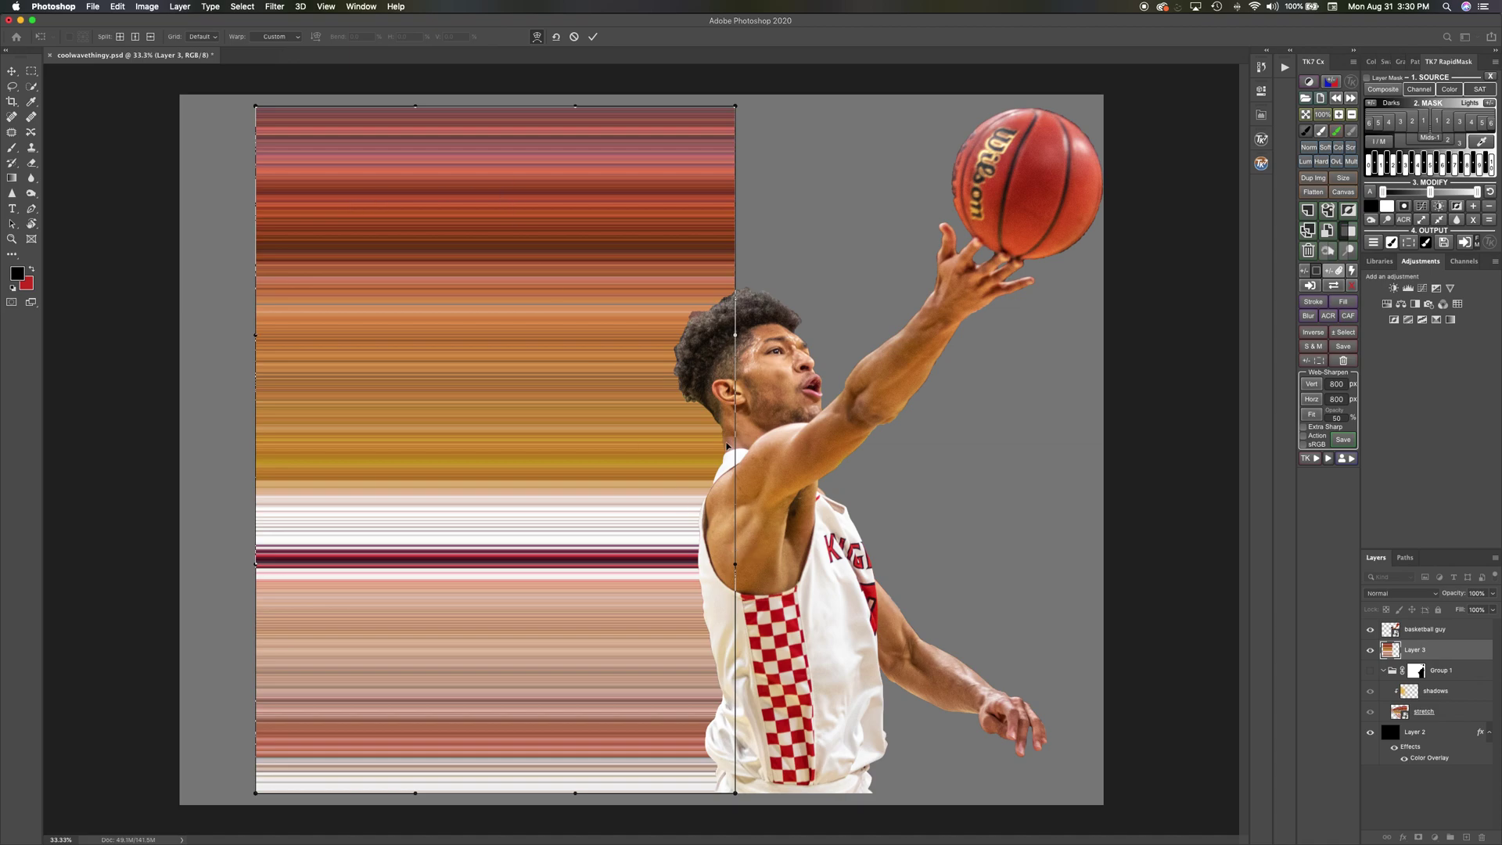
{"action": "left_click", "coordinate": [574, 37]}
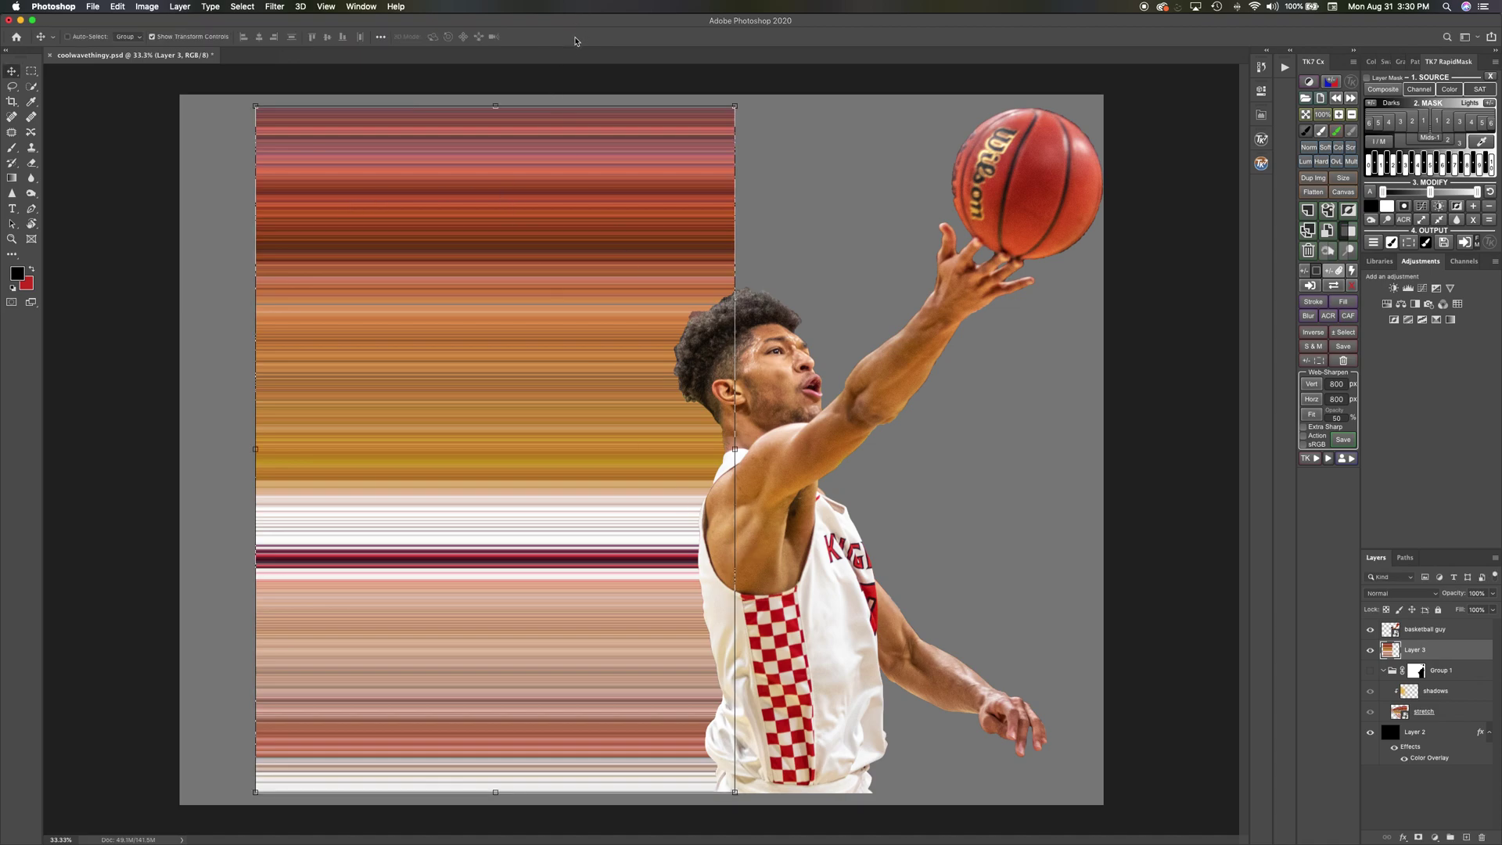
- Widen the Layer 3 stripes rightward to the middle of the ball, and warp their upper-left corner down past the canvas's left edge
{"action": "left_click_drag", "start_coordinate": [735, 452], "coordinate": [1036, 469]}
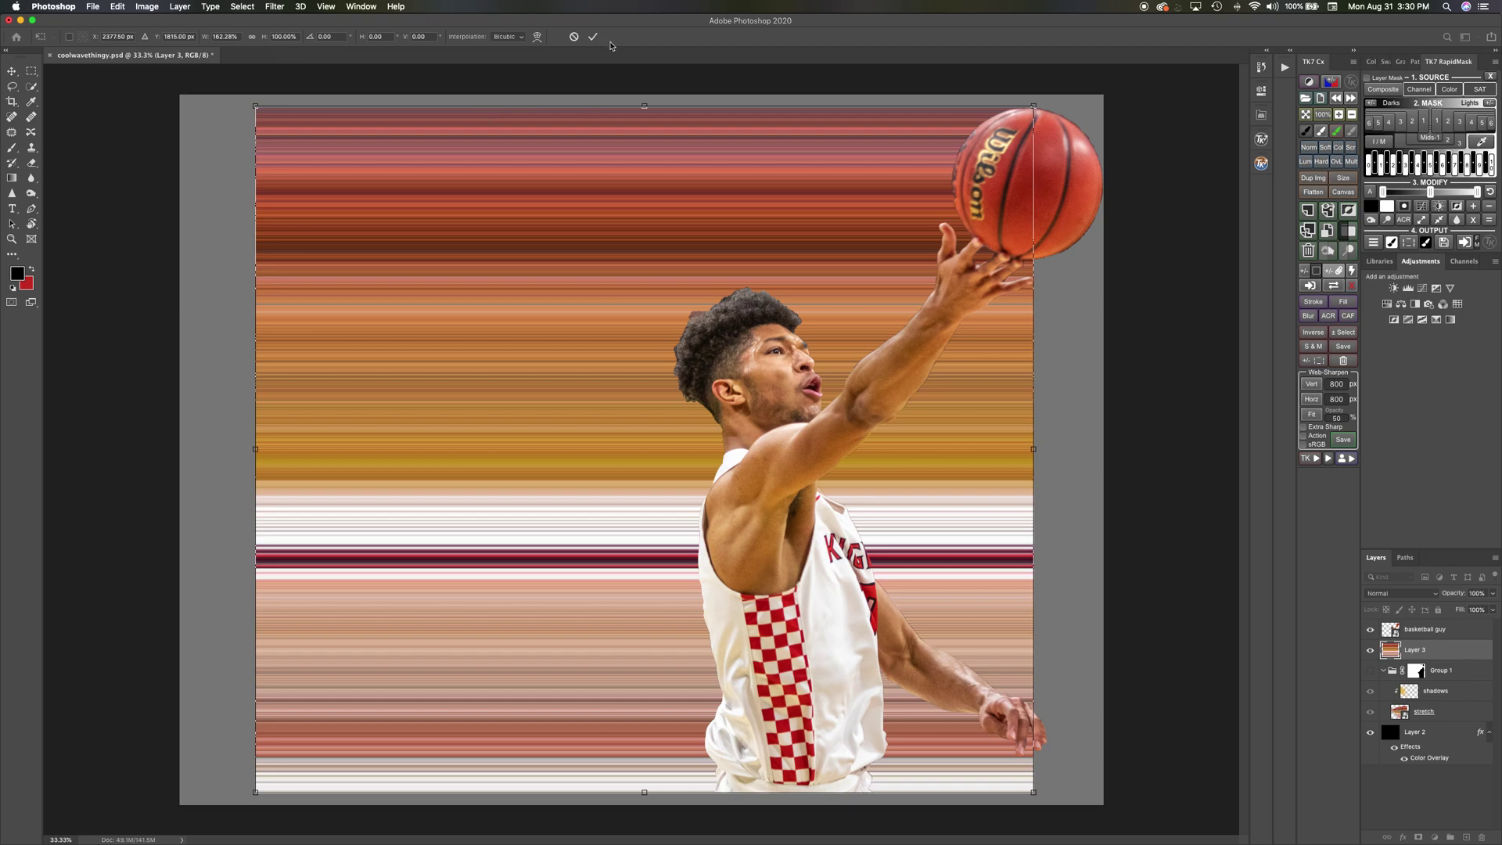
{"action": "left_click", "coordinate": [539, 37]}
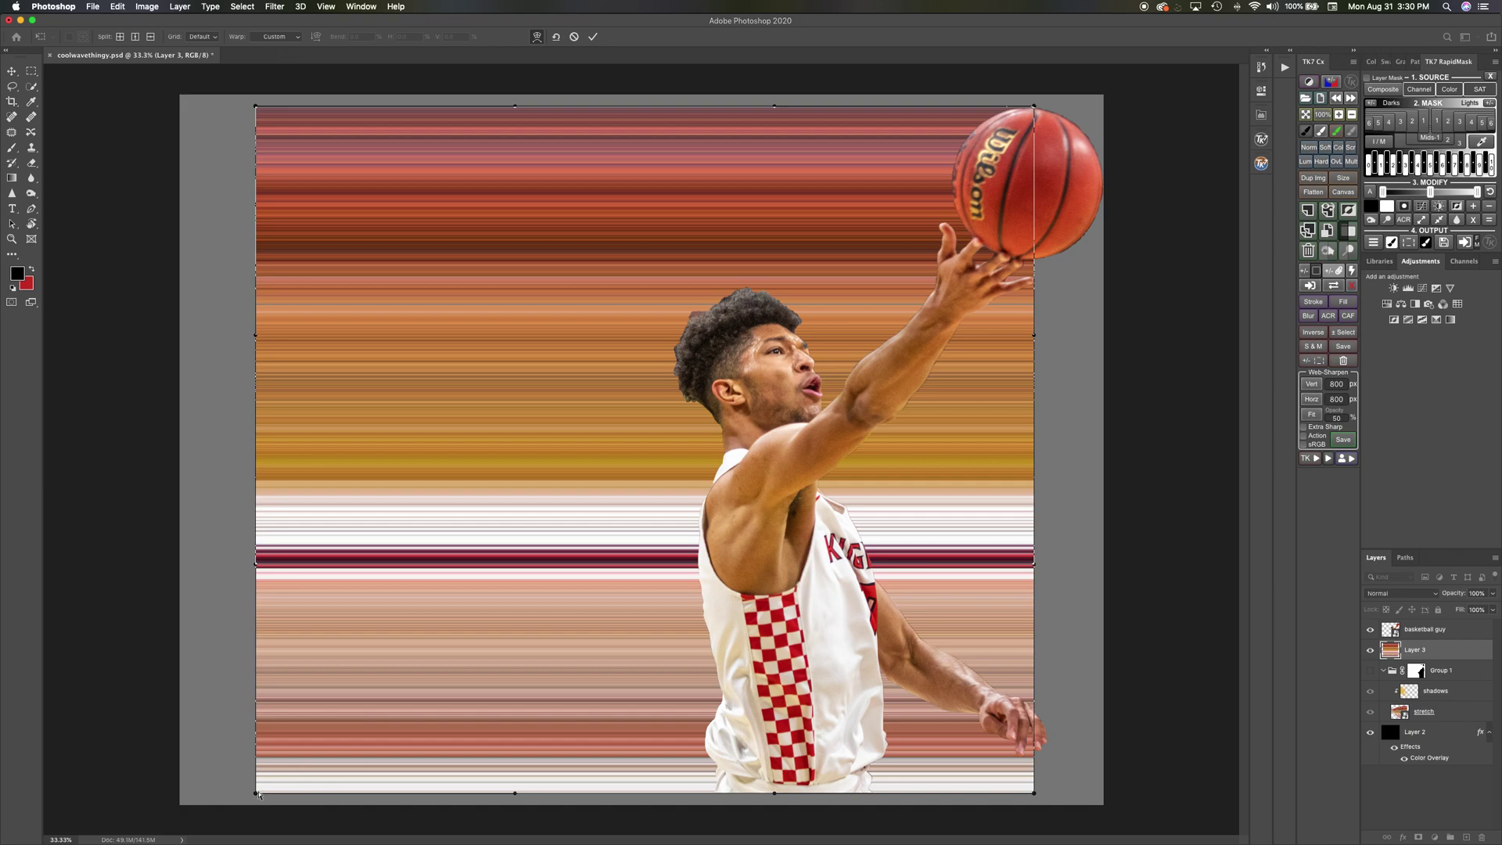
{"action": "left_click_drag", "start_coordinate": [257, 108], "coordinate": [91, 308]}
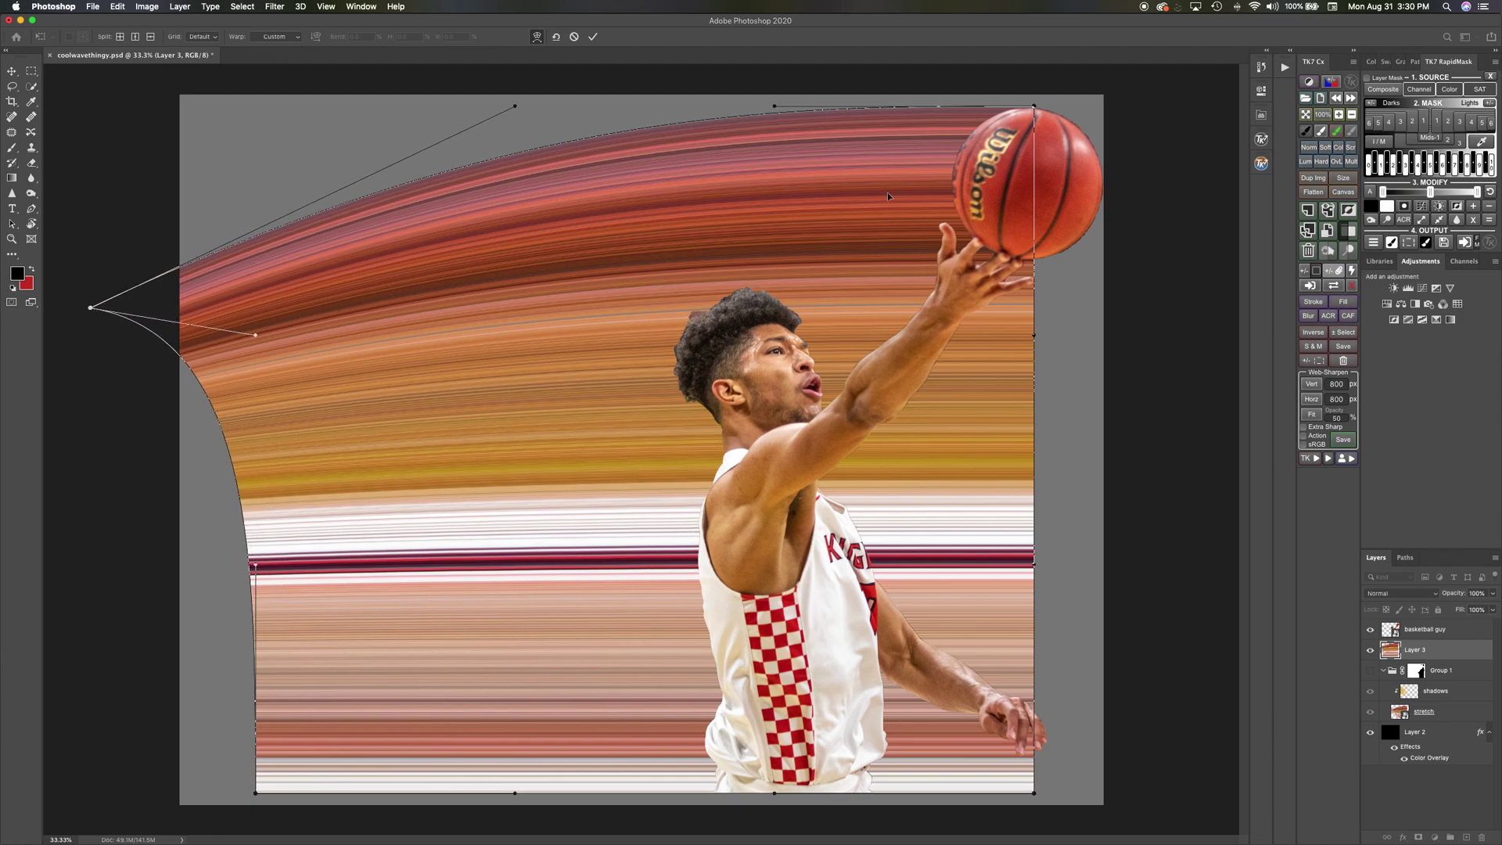
- Warp the stripes' lower-left corner up into a folded peak above the streak, bend the upper edge downward, and apply the warp
{"action": "left_click_drag", "start_coordinate": [253, 794], "coordinate": [526, 336]}
{"action": "left_click_drag", "start_coordinate": [515, 107], "coordinate": [521, 256]}
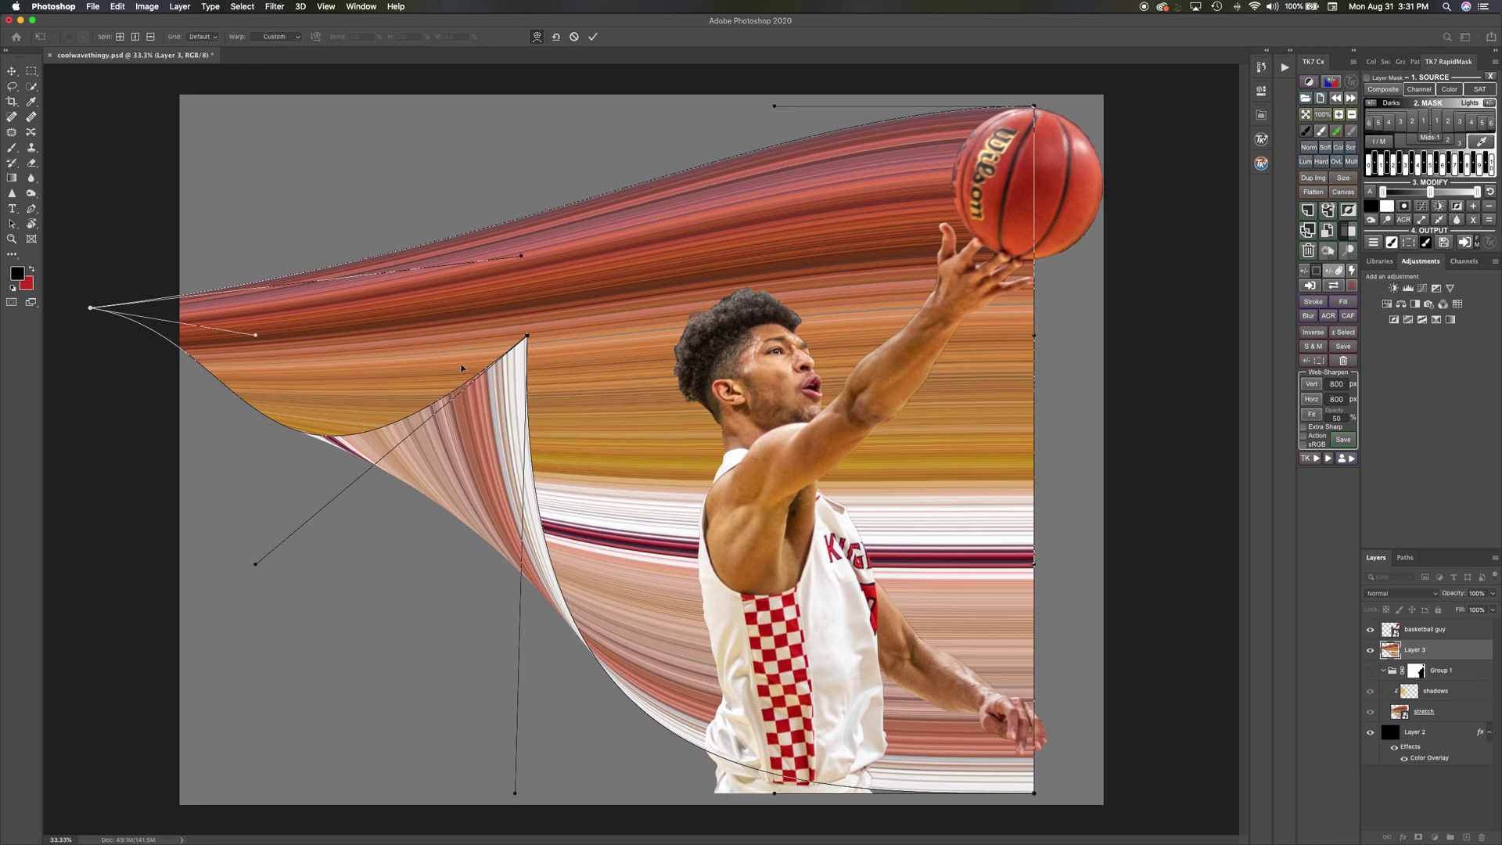
{"action": "left_click_drag", "start_coordinate": [525, 338], "coordinate": [508, 121]}
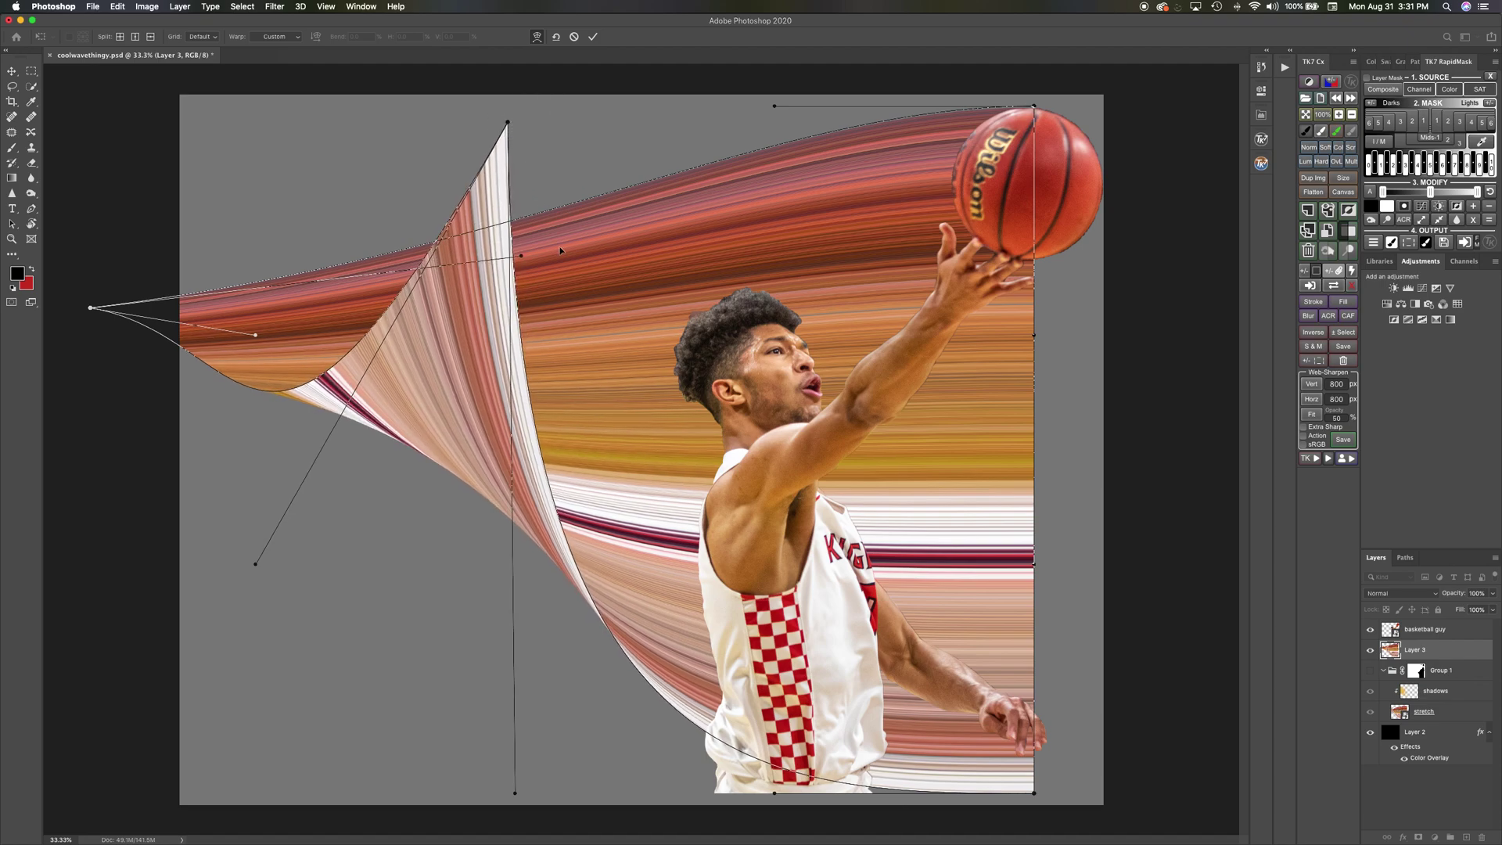
{"action": "left_click", "coordinate": [593, 36]}
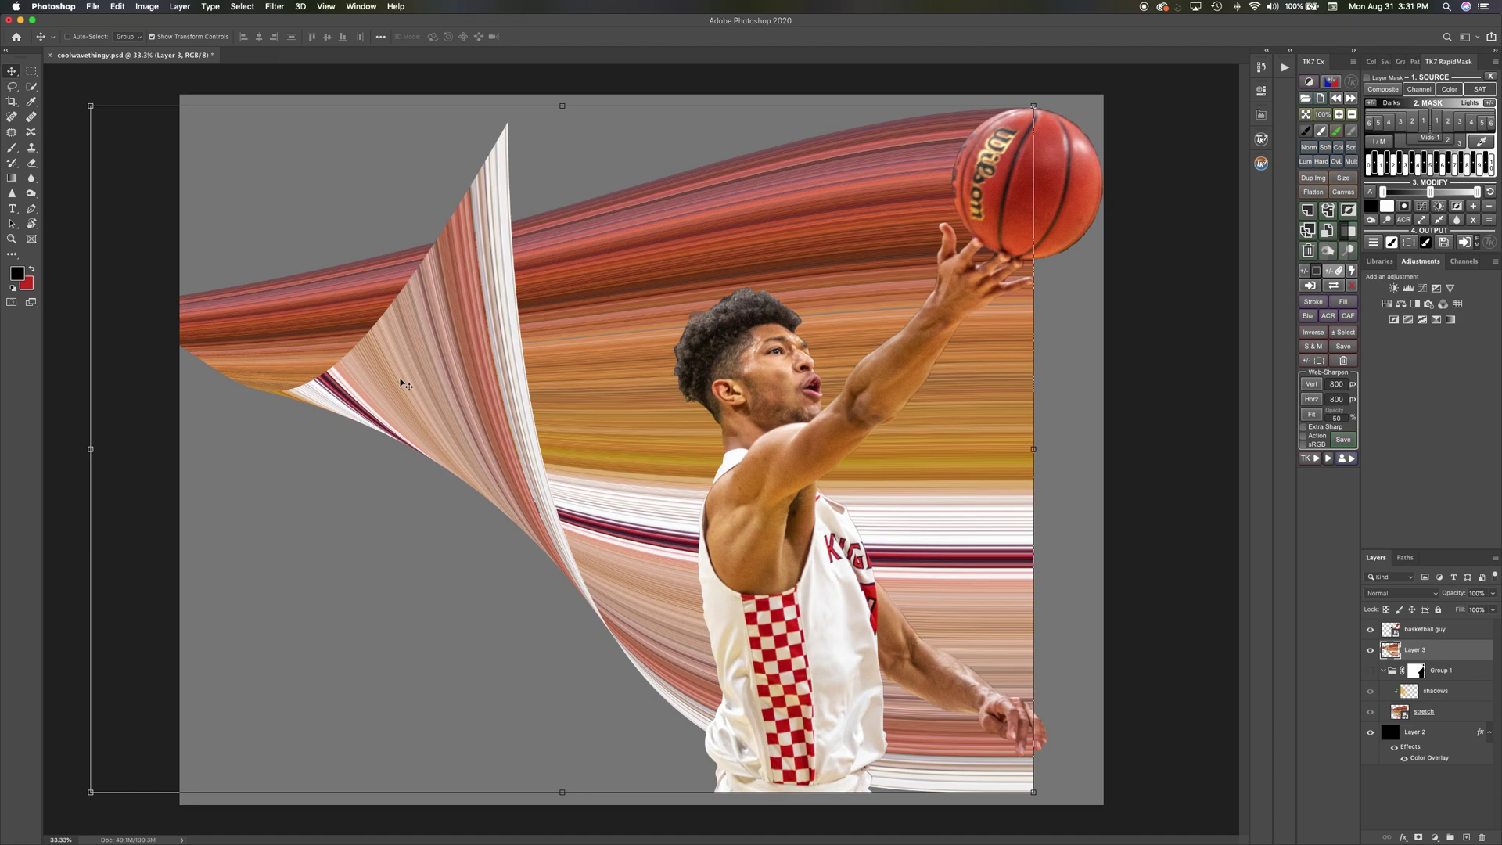
- Add a layer mask to Layer 3 and start painting black over the stripes beneath the player's raised arm
{"action": "left_click", "coordinate": [1419, 837]}
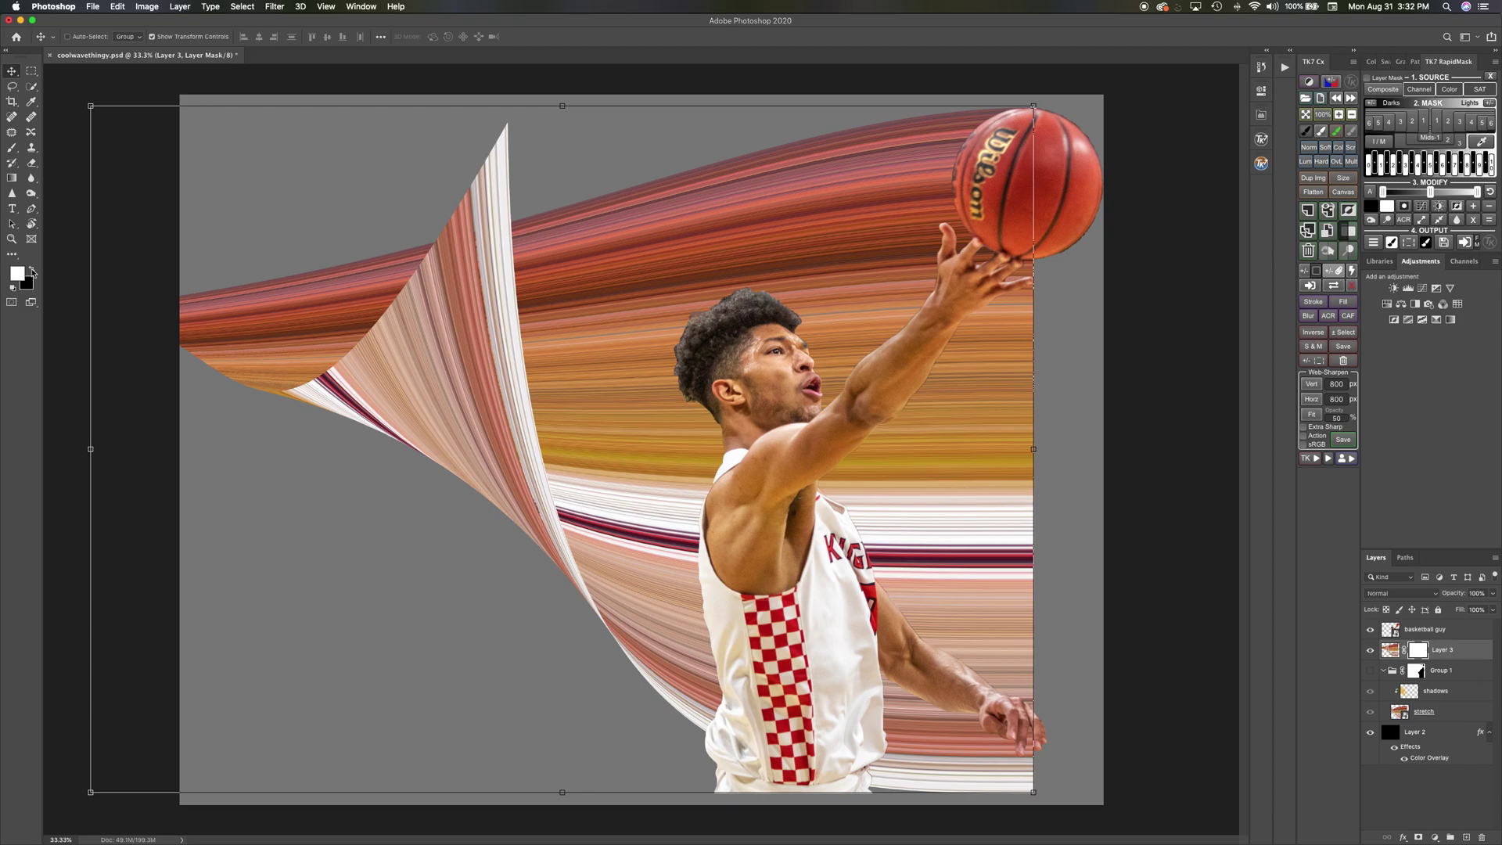
{"action": "key", "text": "b"}
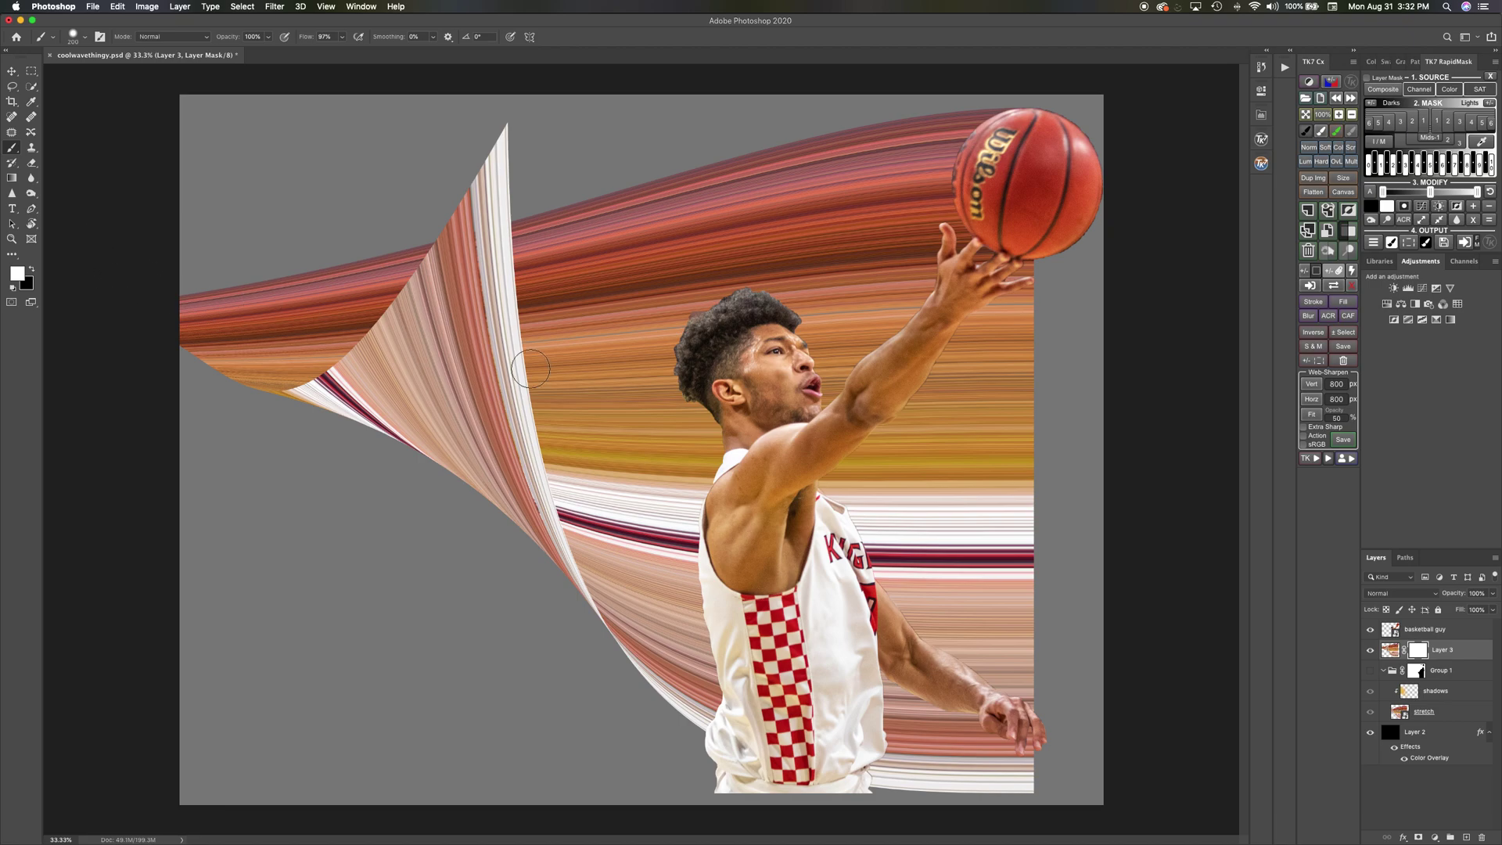
{"action": "key", "text": "x"}
{"action": "left_click_drag", "start_coordinate": [984, 458], "coordinate": [978, 497]}
{"action": "left_click_drag", "start_coordinate": [1010, 414], "coordinate": [1019, 505]}
- Enlarge the brush and mask out the remaining stripes on the right side of the player, from the raised arm down to the jersey hem
{"action": "right_click", "coordinate": [1055, 513]}
{"action": "left_click_drag", "start_coordinate": [1178, 572], "coordinate": [1197, 571]}
{"action": "left_click_drag", "start_coordinate": [1005, 501], "coordinate": [1015, 552]}
{"action": "key", "text": "bracketright"}
{"action": "key", "text": "bracketright"}
{"action": "key", "text": "bracketright"}
{"action": "key", "text": "bracketleft"}
{"action": "key", "text": "bracketleft"}
{"action": "key", "text": "bracketright"}
{"action": "key", "text": "bracketright"}
{"action": "key", "text": "bracketright"}
{"action": "key", "text": "bracketright"}
{"action": "key", "text": "bracketright"}
{"action": "key", "text": "bracketright"}
{"action": "key", "text": "bracketright"}
{"action": "mouse_move", "coordinate": [1000, 567]}
{"action": "left_mouse_down"}
{"action": "mouse_move", "coordinate": [981, 513]}
{"action": "mouse_move", "coordinate": [923, 517]}
{"action": "mouse_move", "coordinate": [892, 548]}
{"action": "mouse_move", "coordinate": [939, 540]}
{"action": "mouse_move", "coordinate": [1007, 453]}
{"action": "mouse_move", "coordinate": [1019, 375]}
{"action": "left_mouse_up"}
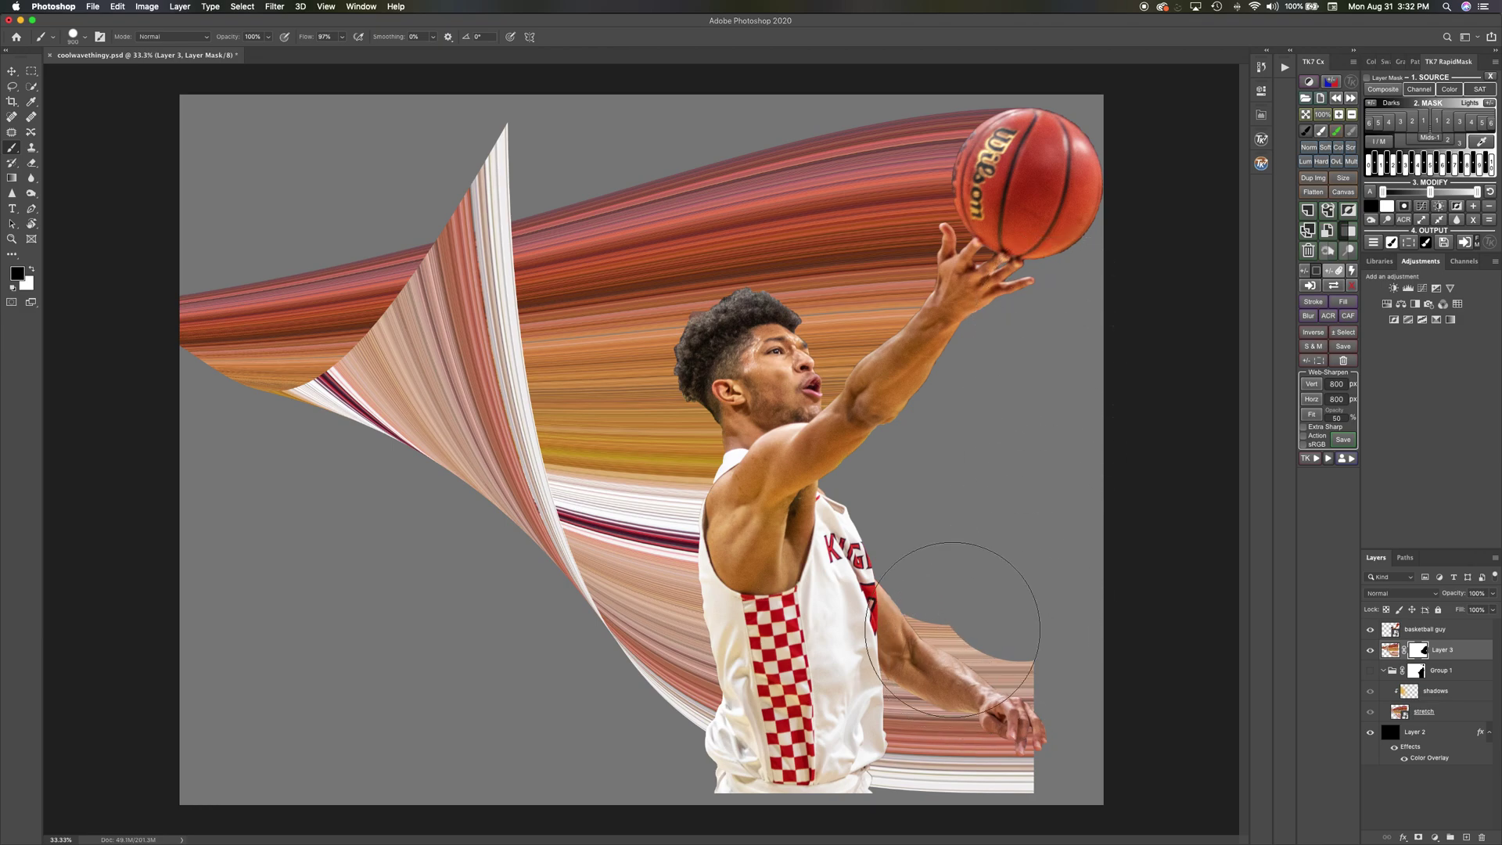
{"action": "left_click_drag", "start_coordinate": [952, 629], "coordinate": [1006, 694]}
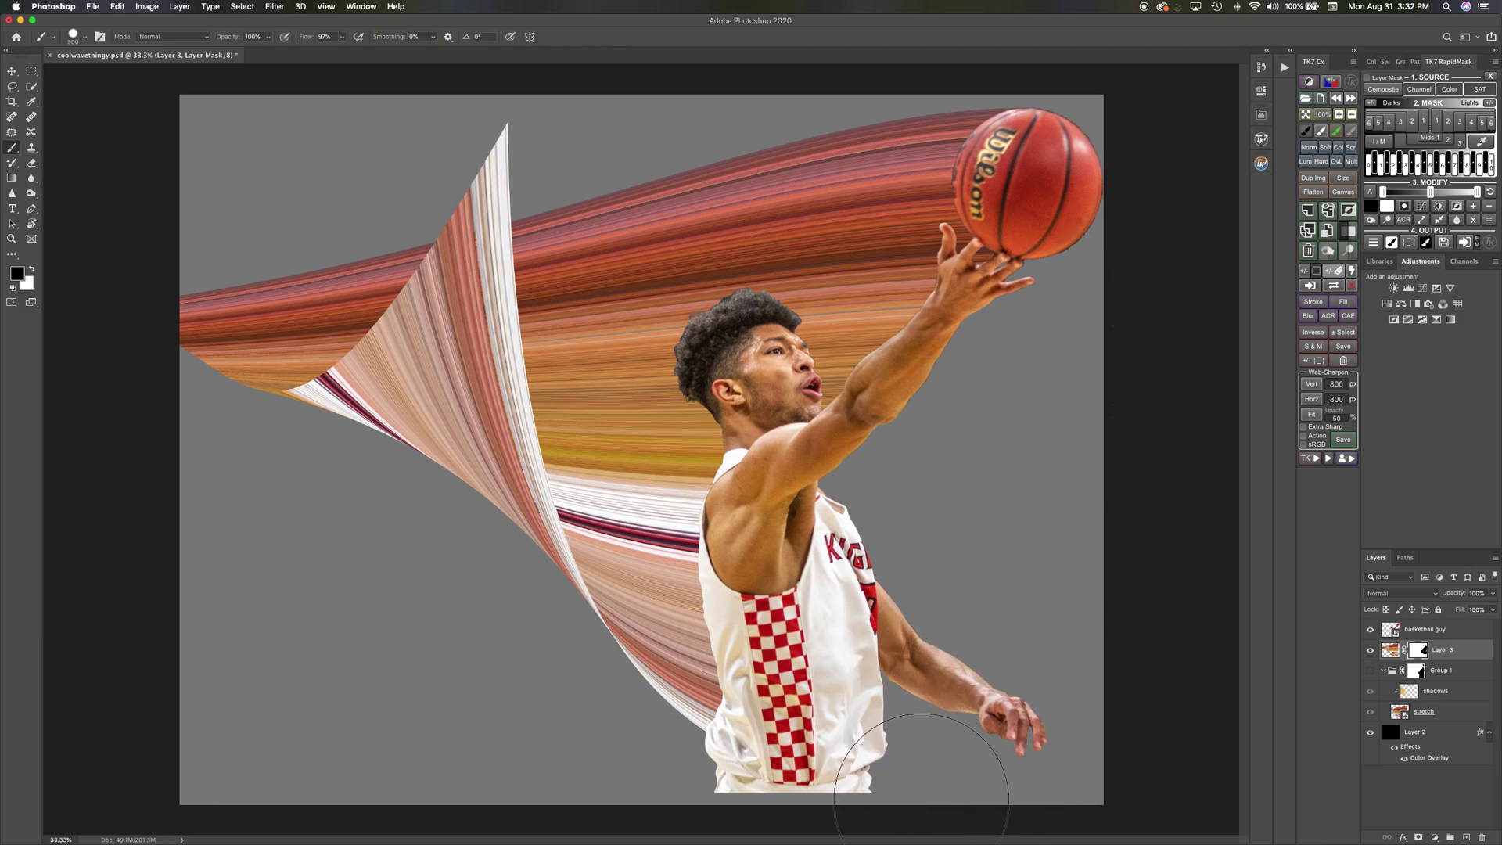